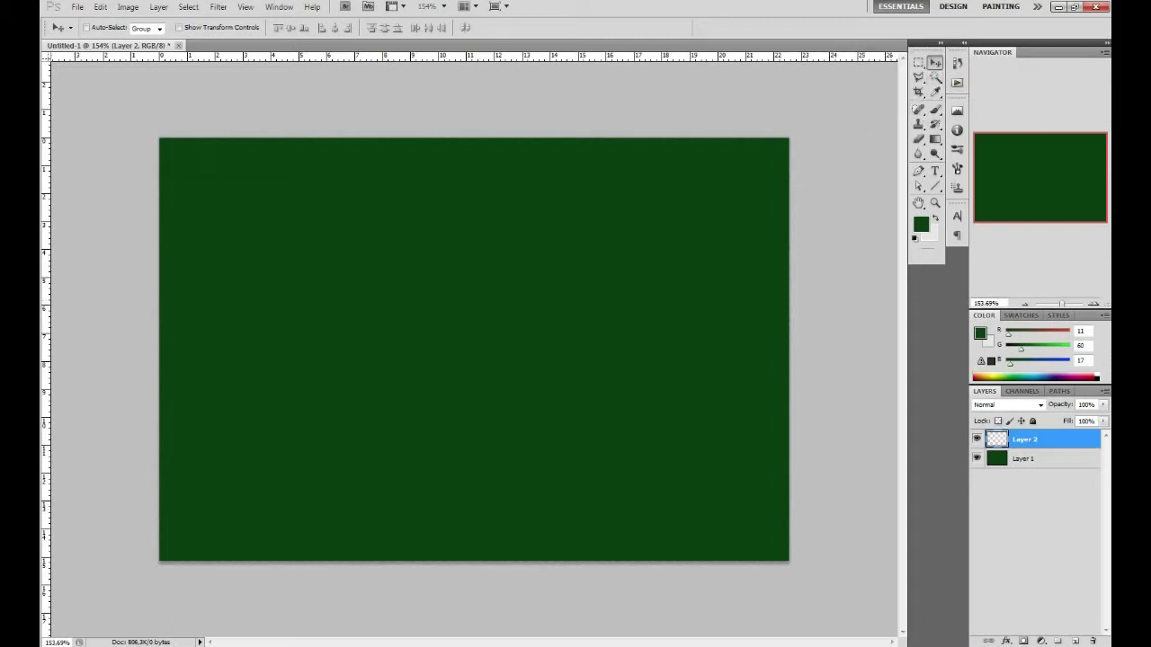
- Set the gradient to dark green colour stops with a fully opaque left end
left_click(106, 28)
left_click_drag(717, 542, 791, 549)
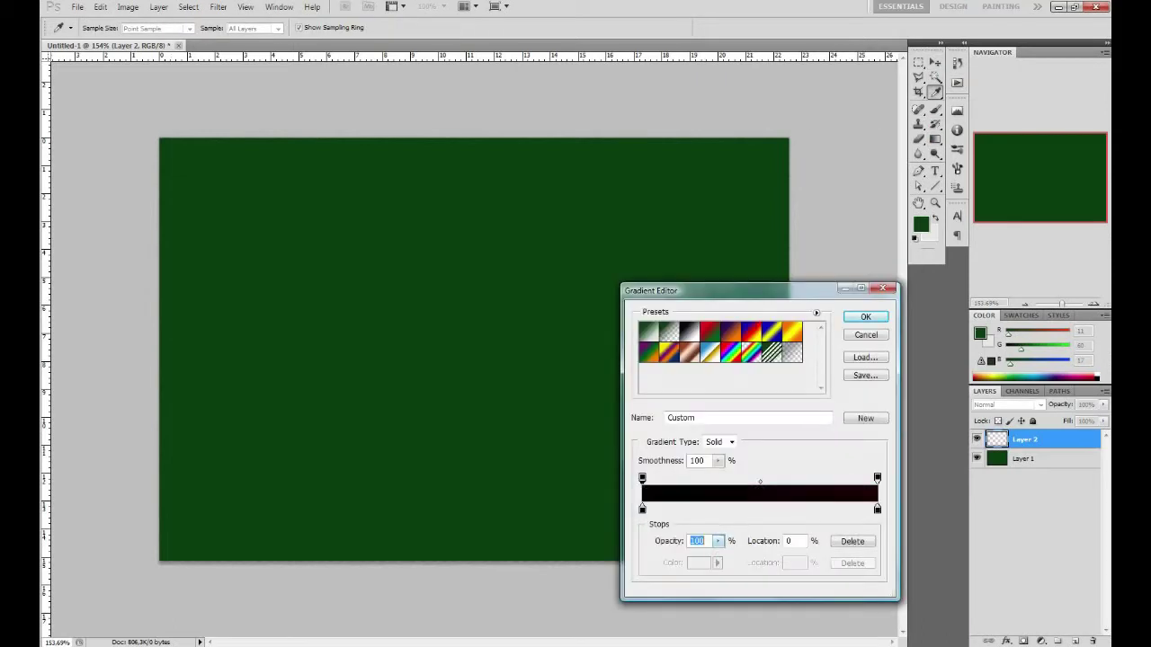
left_click(642, 509)
left_click(699, 563)
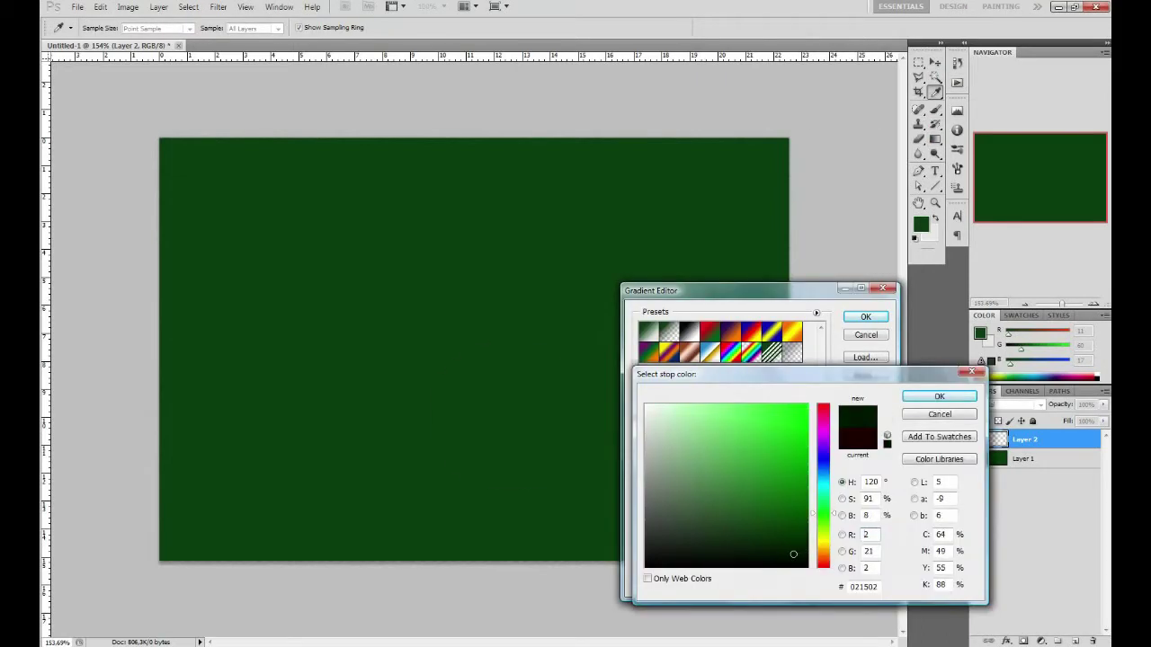
key("Return")
key("Return")
- Add vertical and horizontal centre guides, undoing the stray test gradients
mouse_move(486, 342)
left_mouse_down()
mouse_move(474, 342)
mouse_move(616, 334)
left_mouse_up()
key("ctrl+z")
left_click_drag(474, 357, 474, 357)
key("ctrl+z")
left_click_drag(474, 56, 473, 348)
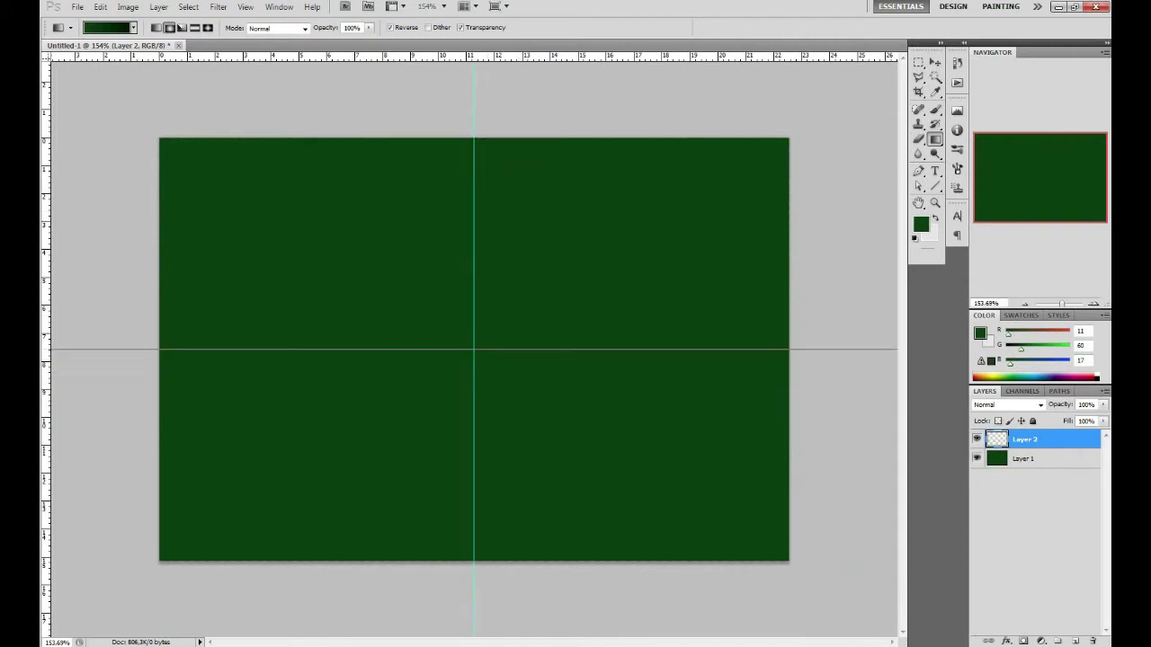
- Drag a radial gradient on Layer 2 outward from the guide crossing
left_click(106, 27)
key("Return")
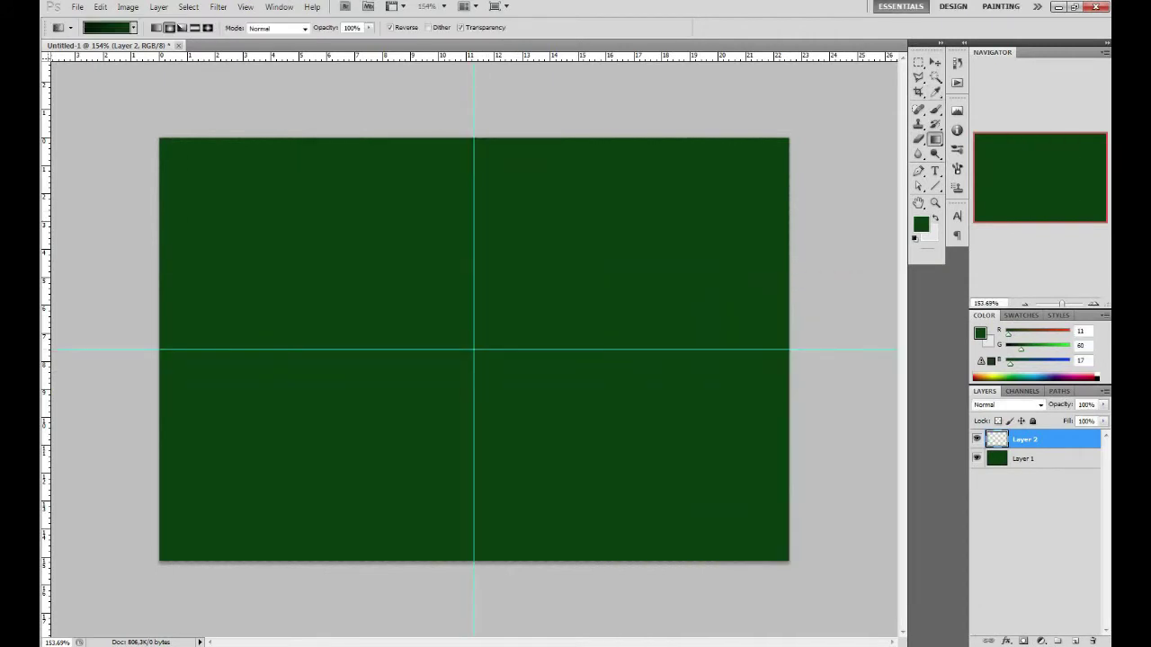
left_click_drag(473, 349, 719, 349)
key("ctrl+z")
key("ctrl+z")
key("ctrl+z")
key("ctrl+z")
key("v")
key("alt+Tab")
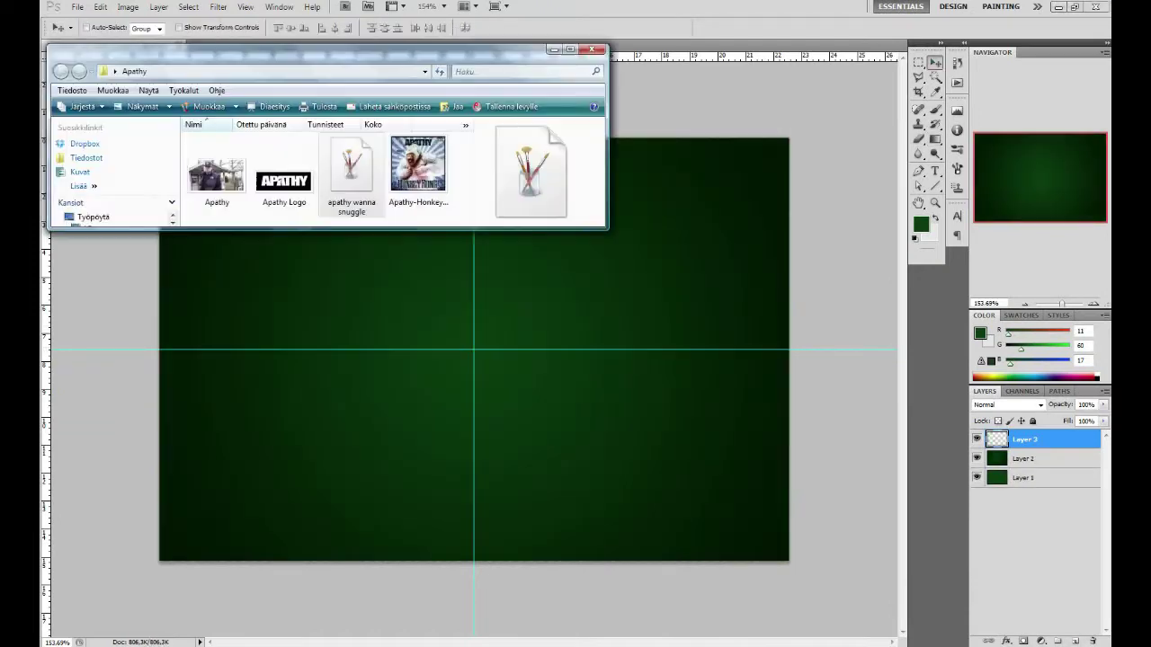
- Place the Apathy photo onto the banner canvas and commit it
left_click_drag(527, 167, 482, 350)
key("Return")
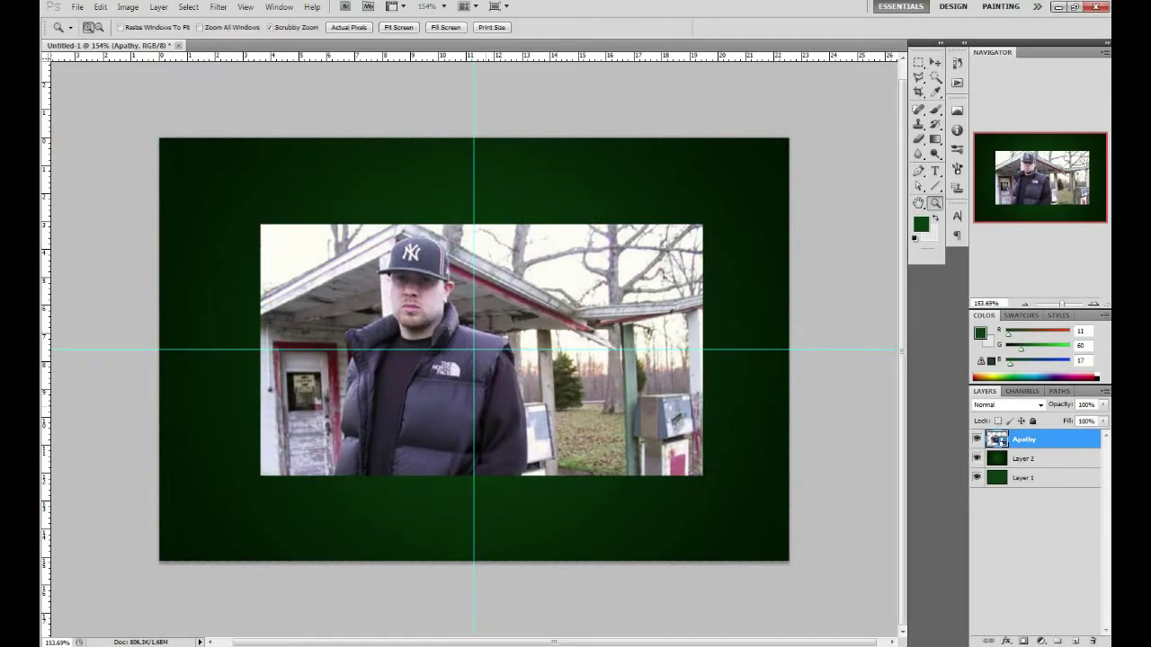
key("Return")
- Paint out the background beside the rapper, using a size-9 brush for narrow gaps
right_click(629, 310)
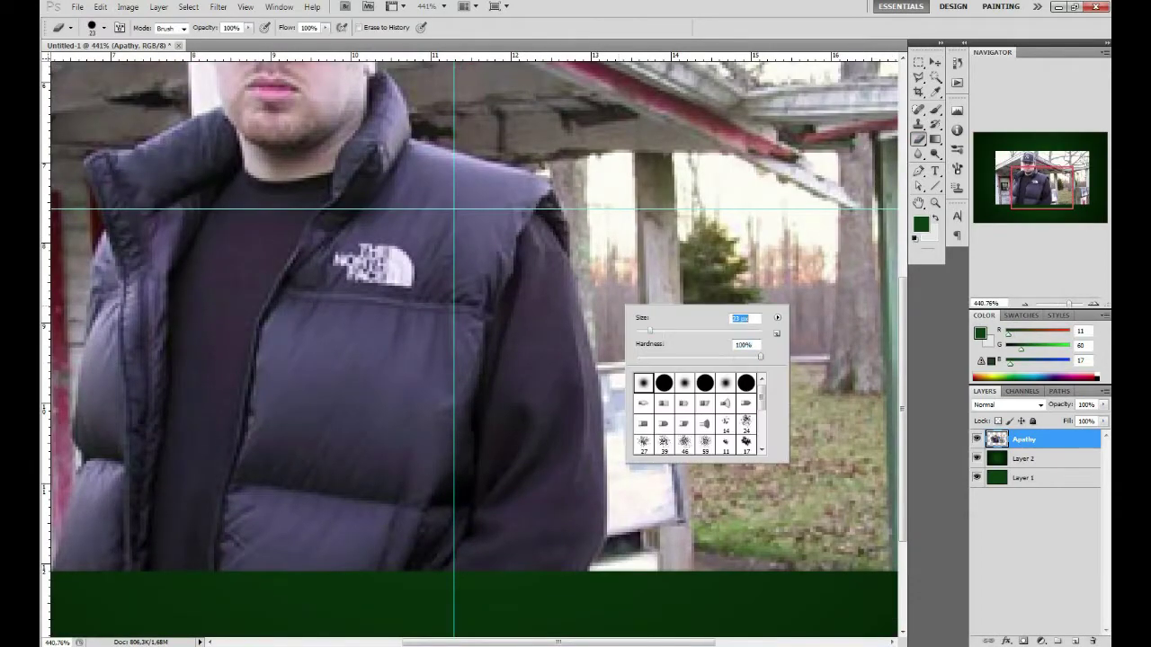
left_click_drag(670, 166, 657, 544)
right_click(710, 413)
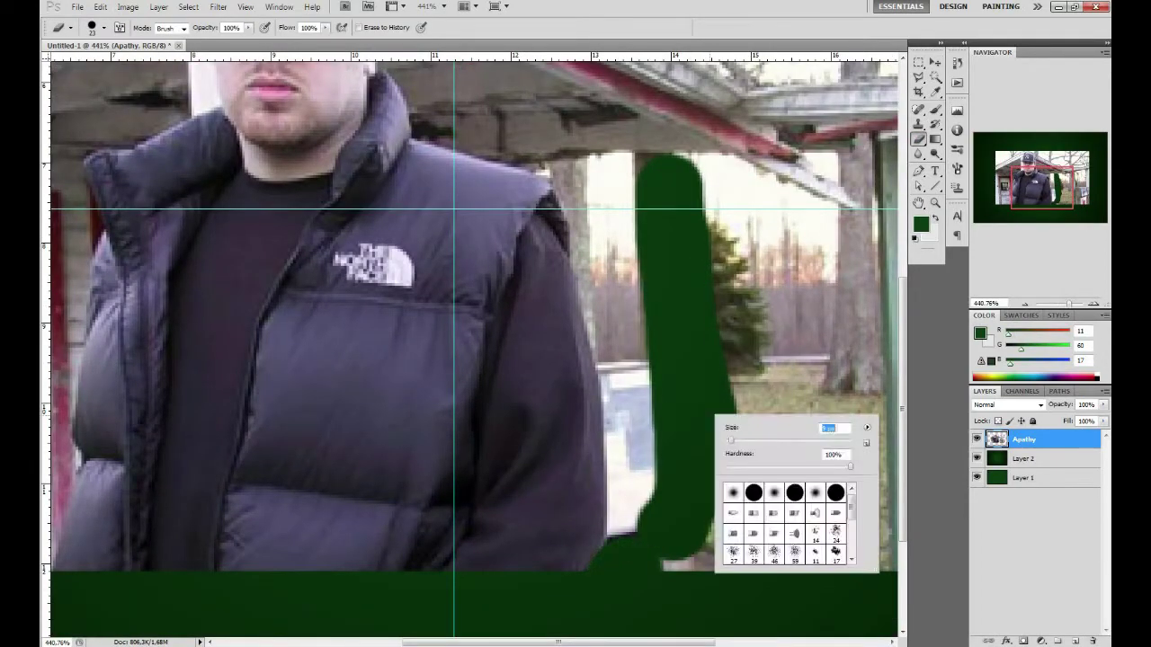
double_click(786, 483)
left_click_drag(651, 461, 625, 534)
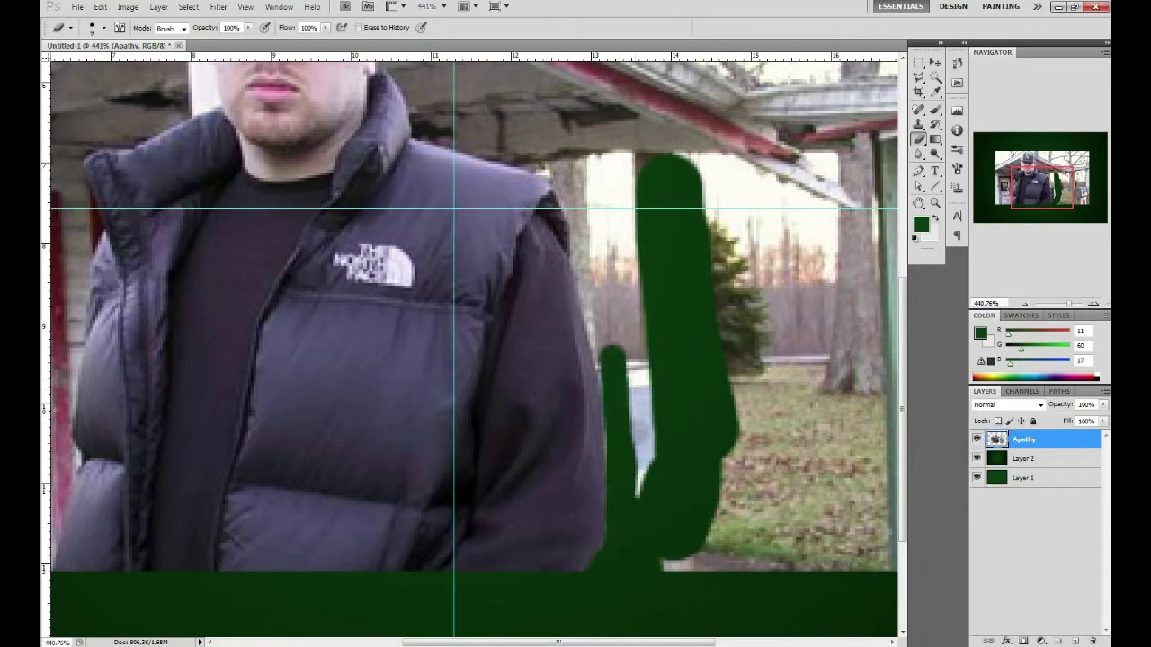
left_click_drag(640, 495, 622, 296)
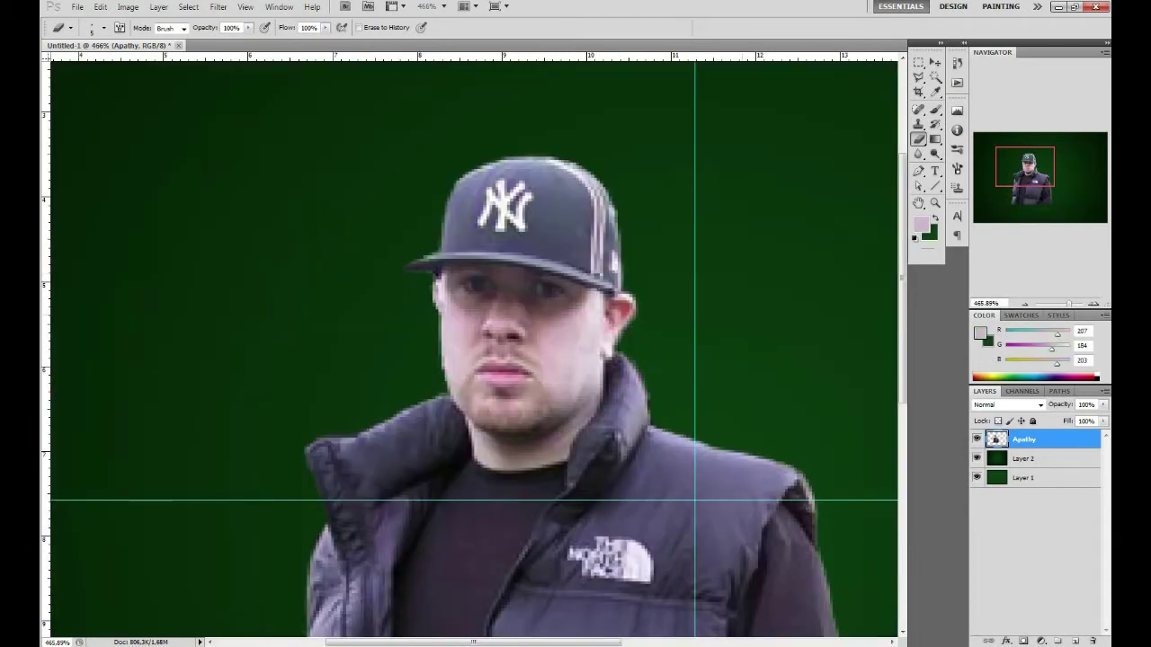
- Zoom out and centre the rapper on the vertical guide with Free Transform
key("z")
key("ctrl+0")
key("ctrl+t")
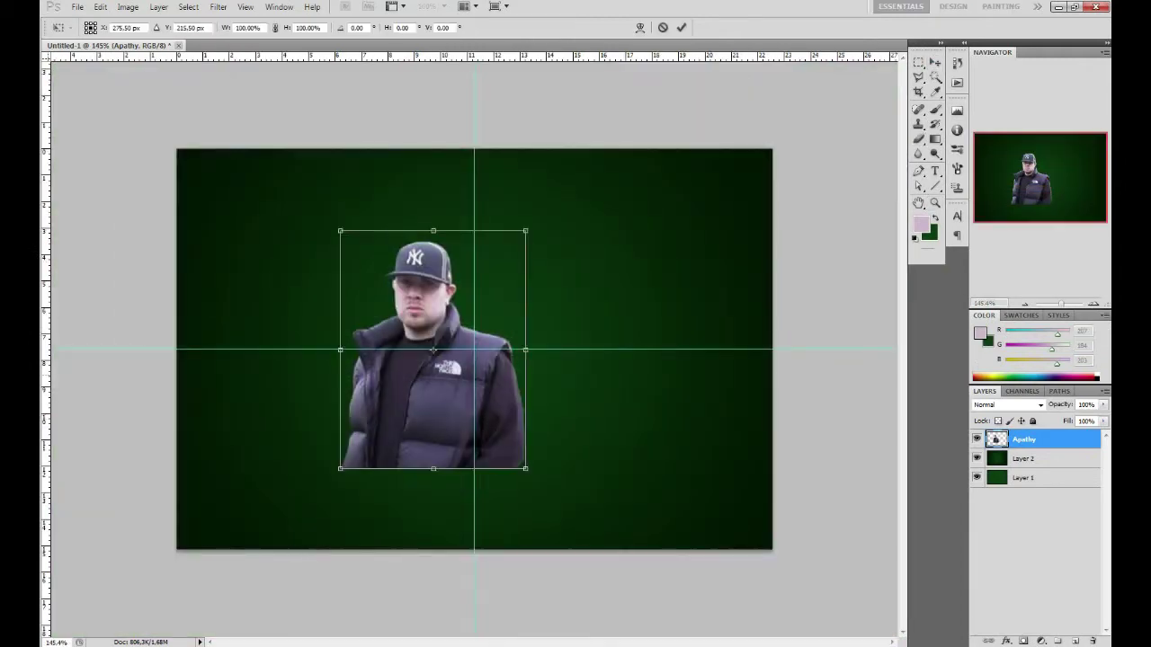
left_click_drag(433, 378, 474, 378)
key("Return")
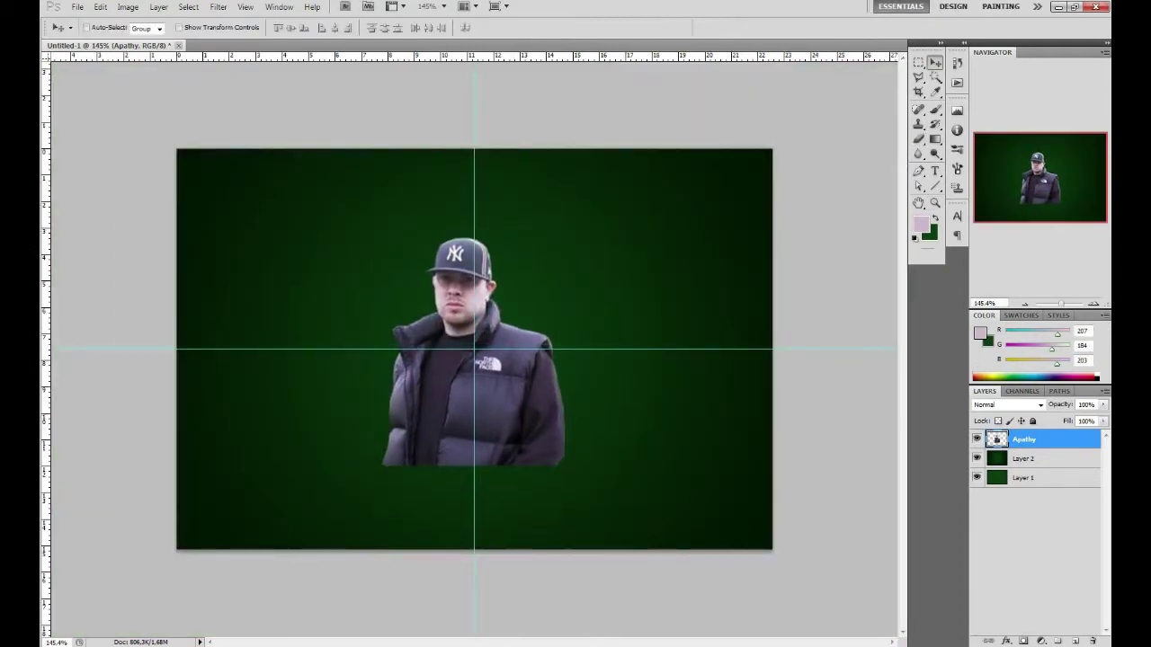
key("e")
right_click(777, 216)
key("Escape")
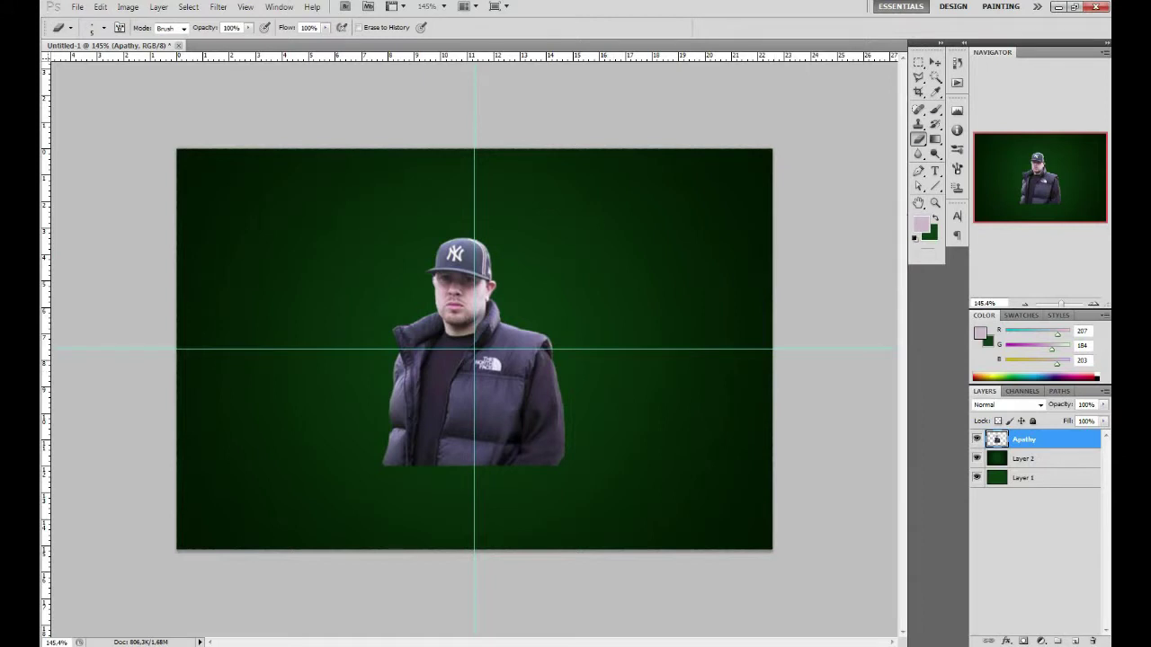
- Adjust the eraser size and undo the erasure on the jacket edge
right_click(295, 297)
key("Return")
key("ctrl+z")
right_click(344, 441)
key("Return")
- Place the Apathy Logo image and Magic Wand-select its black box
key("alt+Tab")
mouse_move(321, 167)
left_mouse_down()
mouse_move(474, 277)
mouse_move(474, 193)
mouse_move(481, 318)
left_mouse_up()
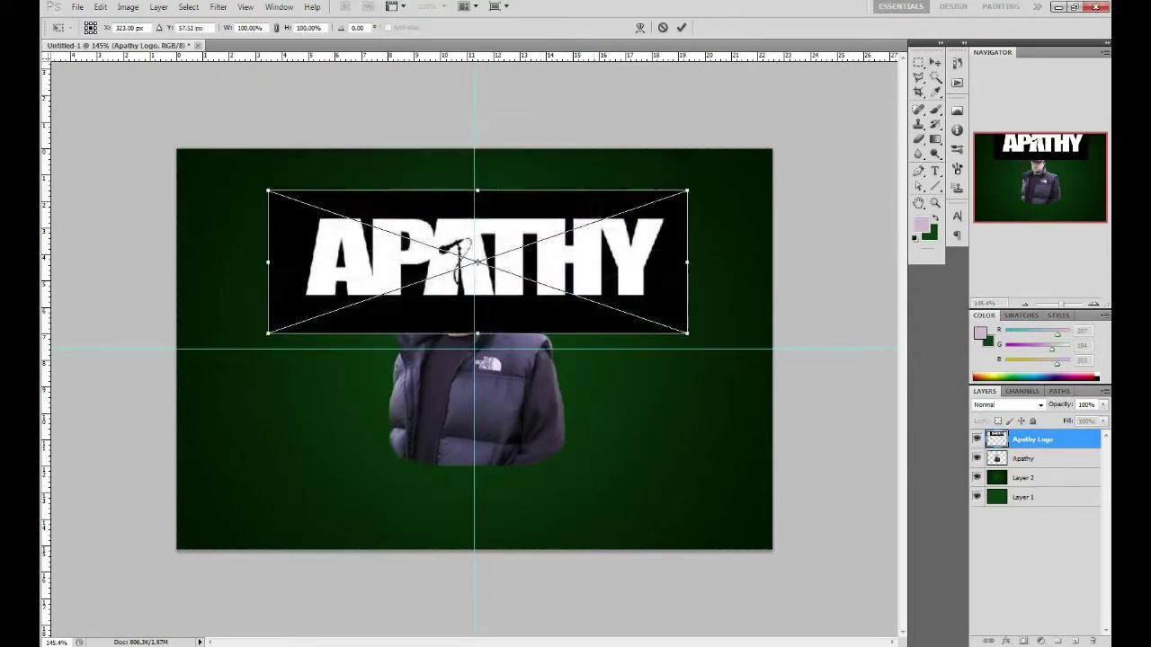
key("Return")
key("w")
left_click(481, 368)
- Rasterize the logo, remove its black background, and deselect
key("e")
right_click(535, 261)
left_click(647, 296)
key("Return")
left_click_drag(683, 315, 288, 314)
key("m")
key("ctrl+d")
key("w")
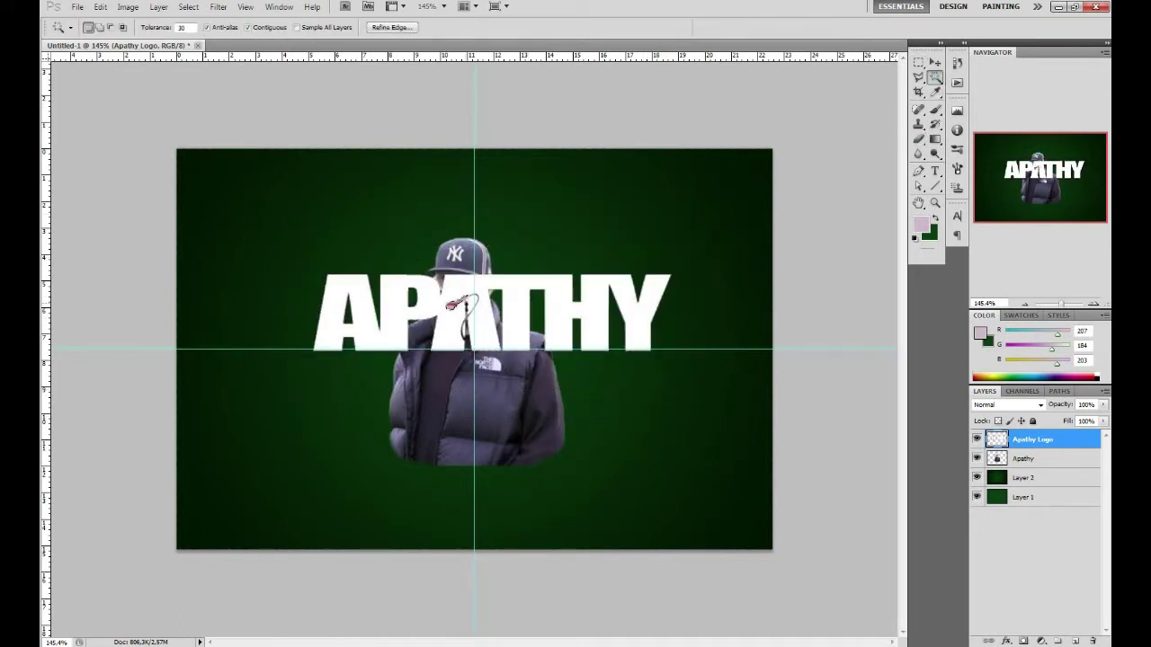
- Move the APATHY logo to the banner top and shift the rapper down below it
key("v")
left_click_drag(503, 310, 497, 194)
key("ctrl+t")
key("Left")
key("Left")
key("Left")
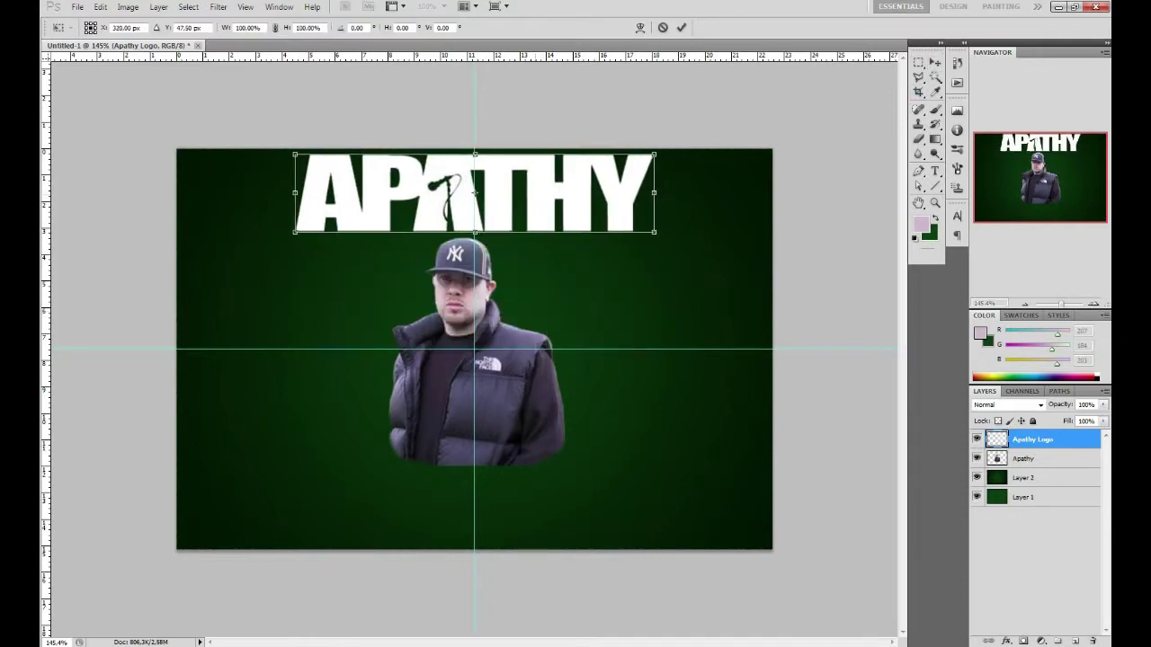
key("Return")
left_click(1025, 458)
left_click_drag(477, 377, 479, 402)
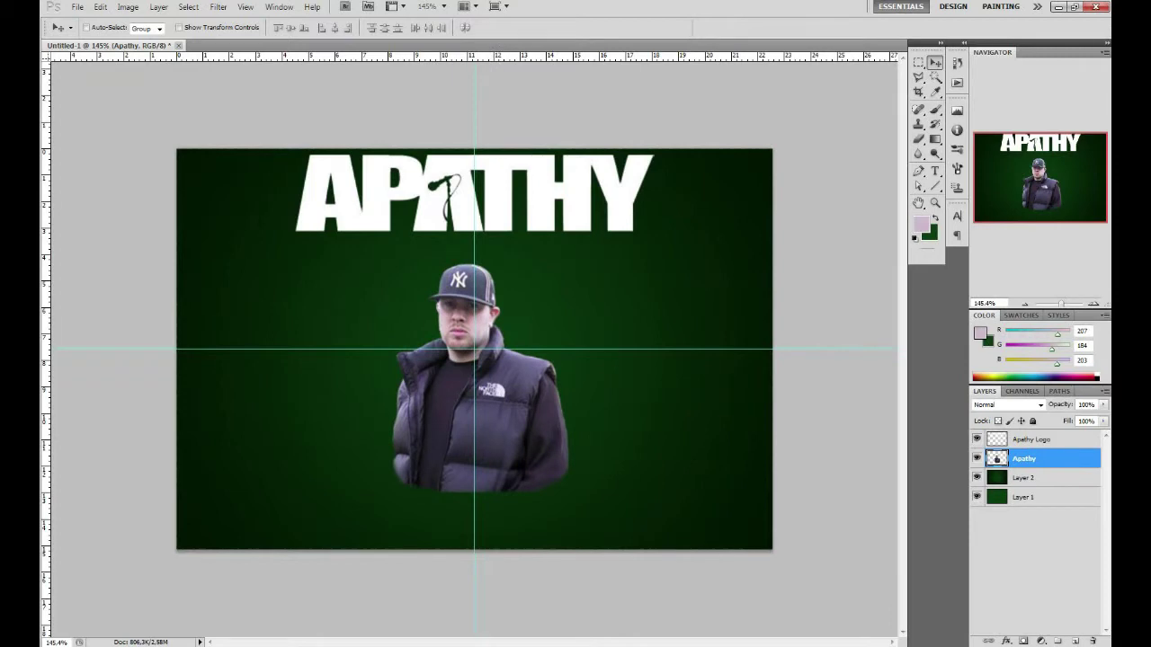
- Duplicate the rapper layer beneath the original and enlarge it to about 105%
key("ctrl+j")
key("ctrl+bracketleft")
key("ctrl+t")
left_click_drag(568, 493, 578, 503)
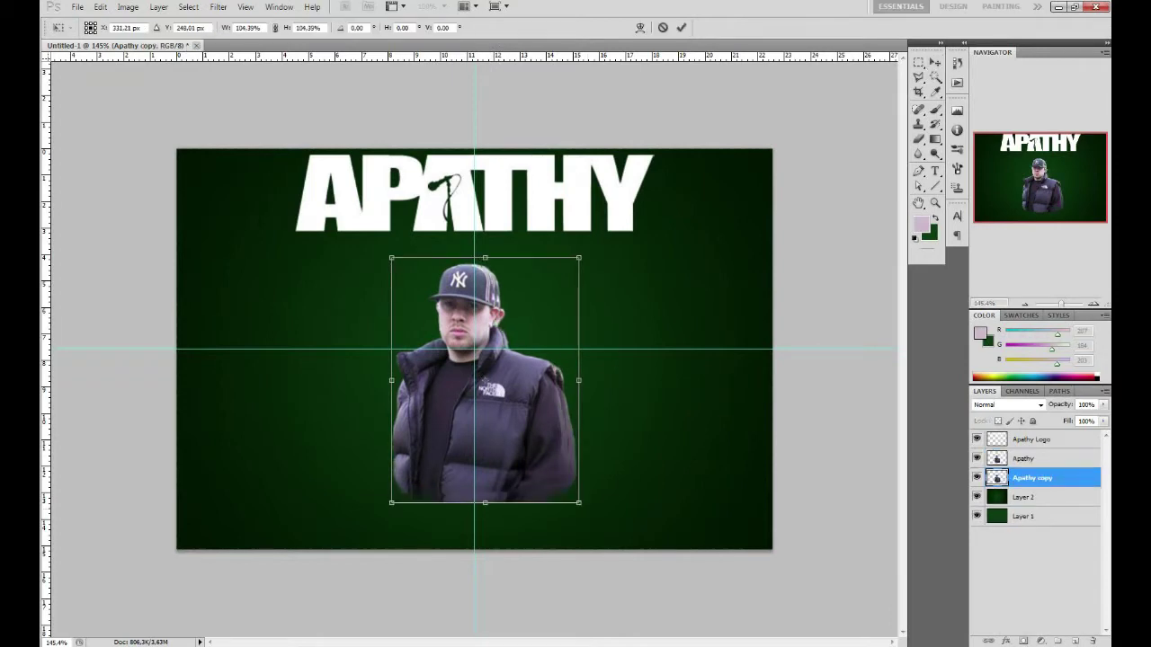
left_click_drag(485, 423, 481, 423)
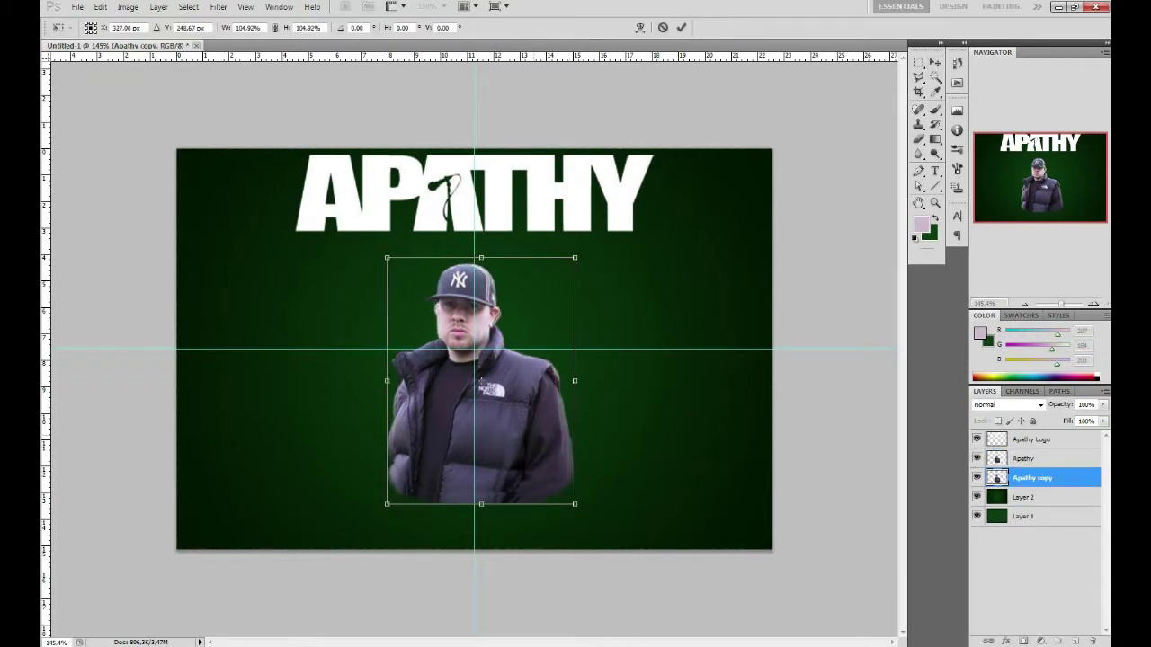
key("Return")
- Give the copy a black Color Overlay layer style
double_click(1070, 478)
left_click(675, 499)
left_click(879, 377)
left_click(654, 551)
left_click(938, 388)
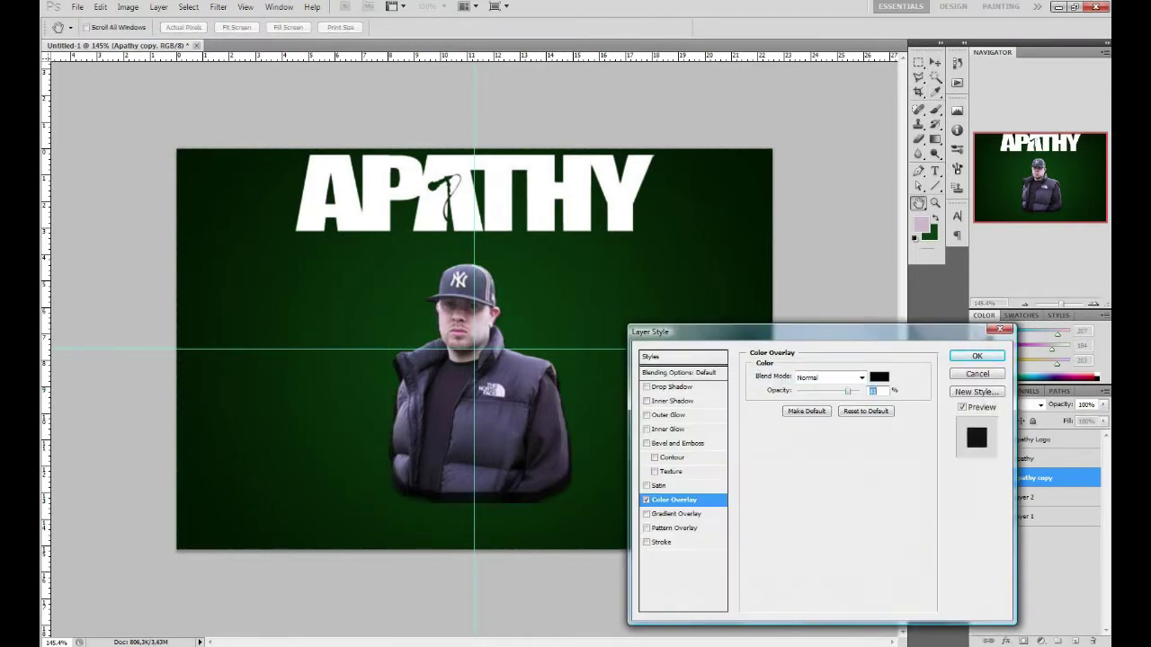
key("Return")
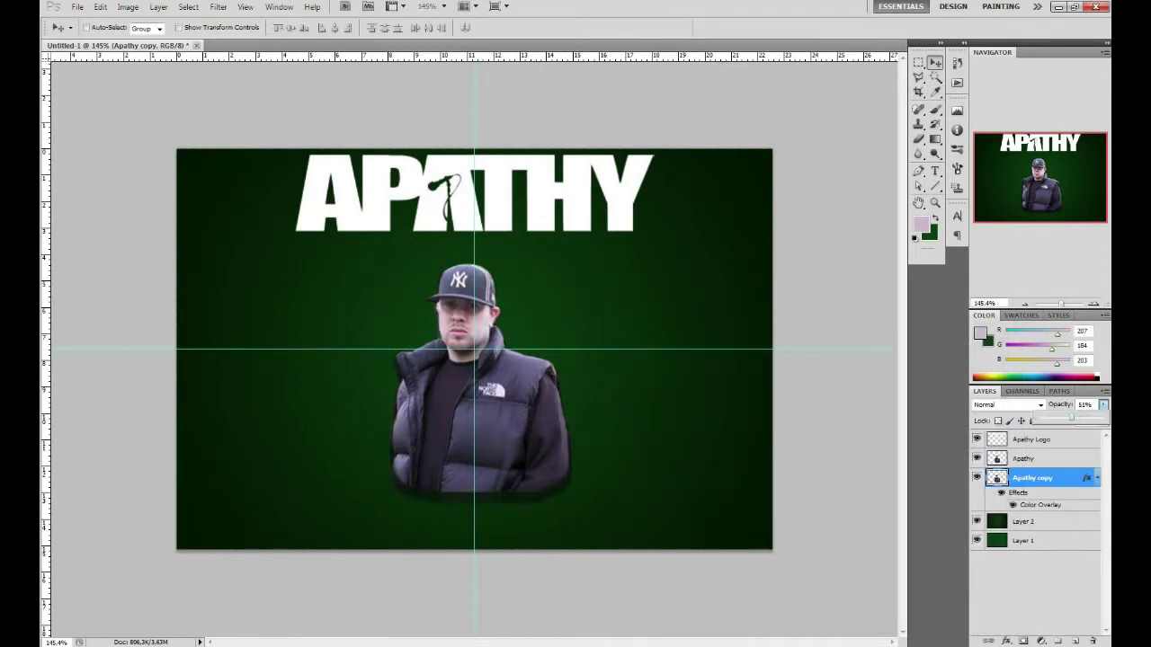
- Recheck the shadow copy's size with Free Transform, committing it unchanged
key("ctrl+t")
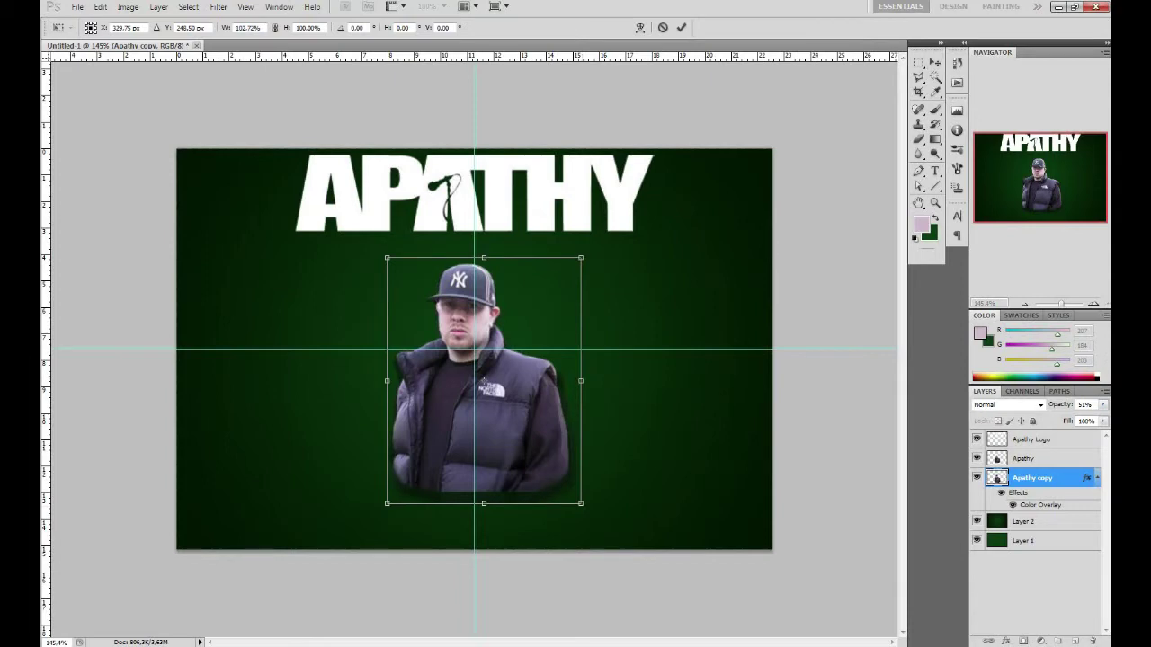
key("Return")
key("ctrl+t")
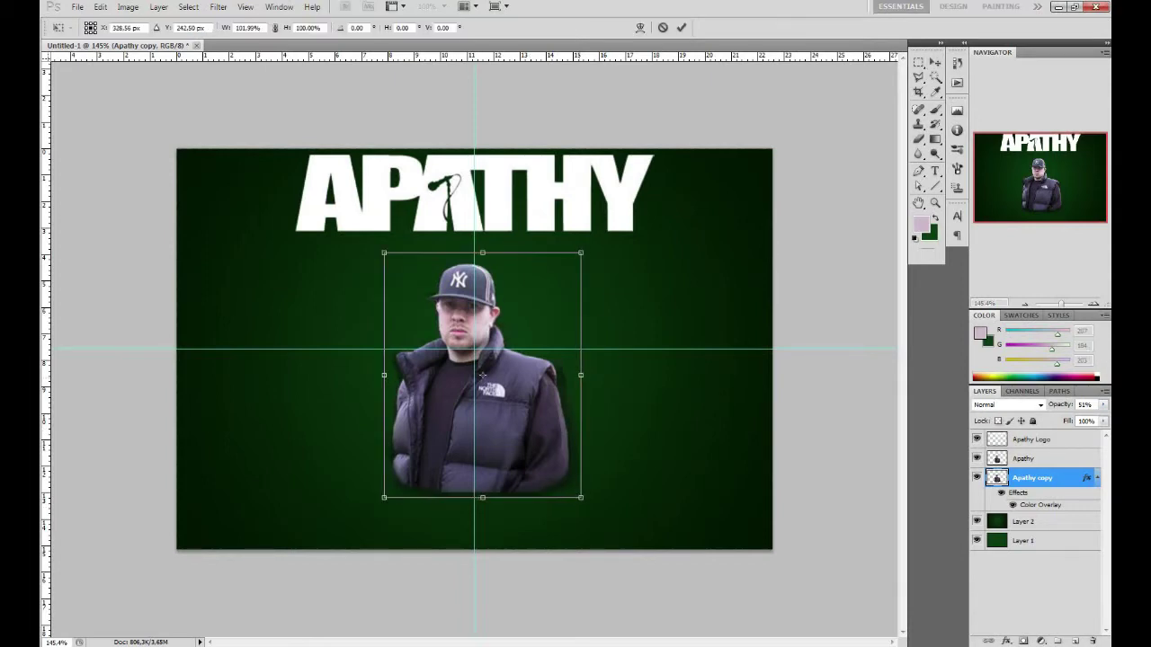
key("Return")
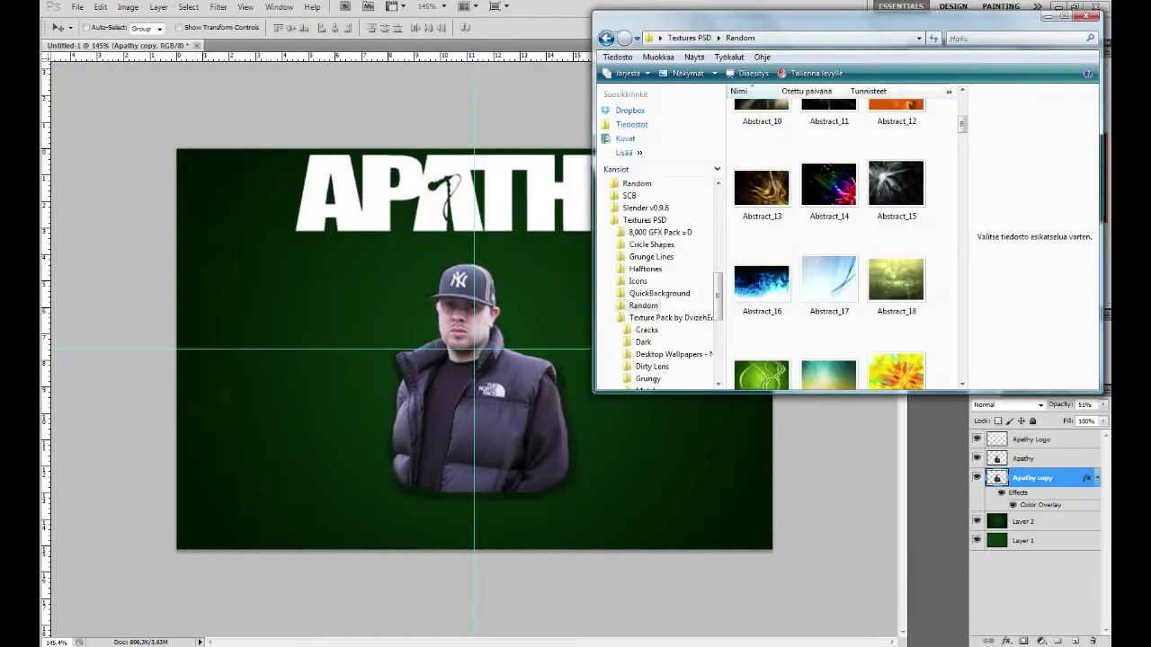
- Browse the Textures PSD folders in Explorer, scrolling through and stepping back up
key("ctrl+shift+alt+n")
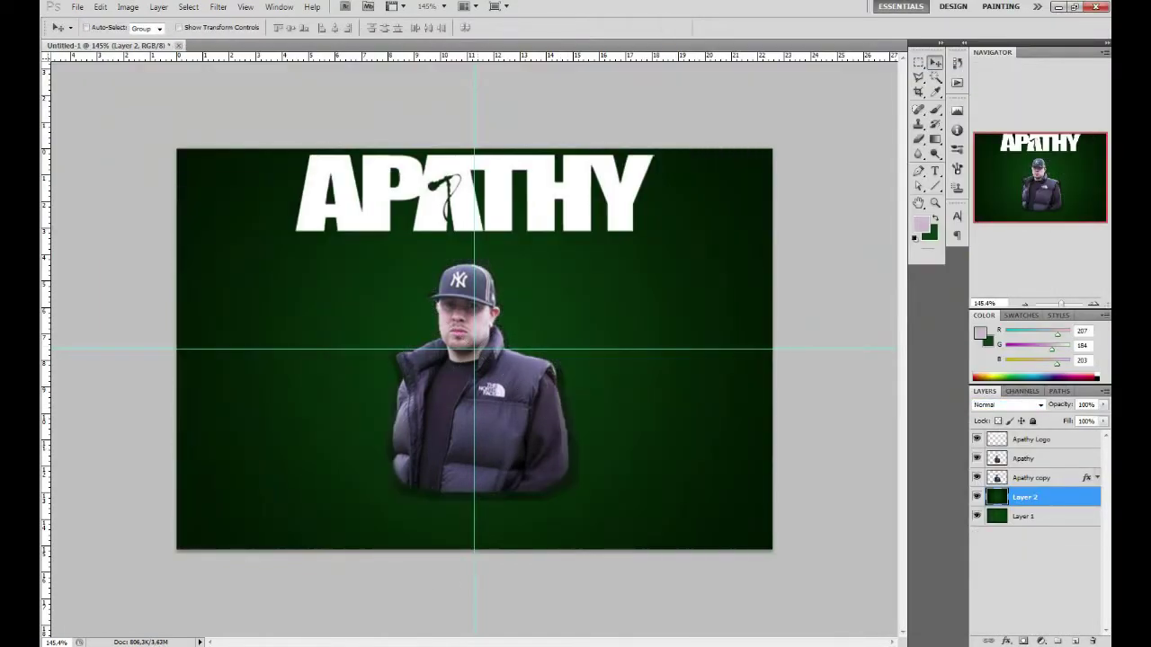
scroll(836, 468, "down", 3)
scroll(836, 468, "down", 3)
scroll(836, 468, "down", 3)
scroll(836, 468, "down", 3)
scroll(840, 468, "down", 3)
scroll(840, 467, "down", 3)
scroll(840, 468, "down", 3)
scroll(840, 468, "down", 3)
scroll(840, 467, "down", 3)
scroll(841, 468, "down", 3)
scroll(840, 468, "down", 3)
scroll(841, 467, "down", 3)
scroll(841, 467, "down", 2)
key("BackSpace")
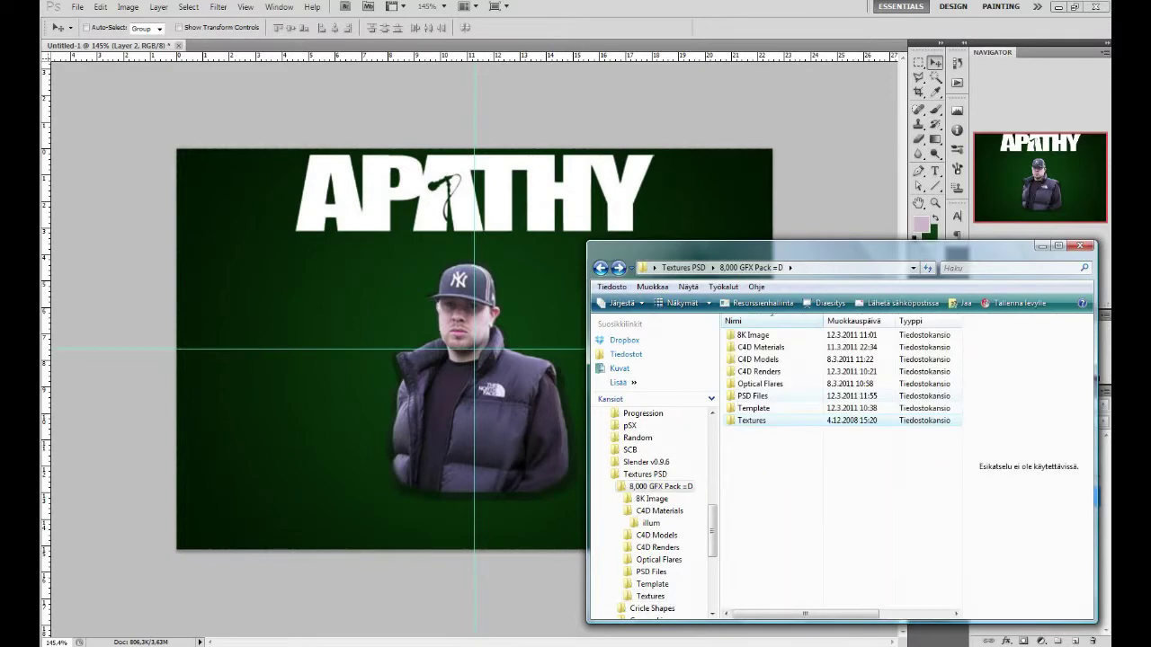
key("BackSpace")
scroll(840, 467, "down", 2)
- Bring texture DSC_0373 in from TEXTURES FOR YOUTUBE and set it to Screen blend mode
double_click(752, 553)
key("BackSpace")
double_click(891, 395)
scroll(840, 467, "down", 2)
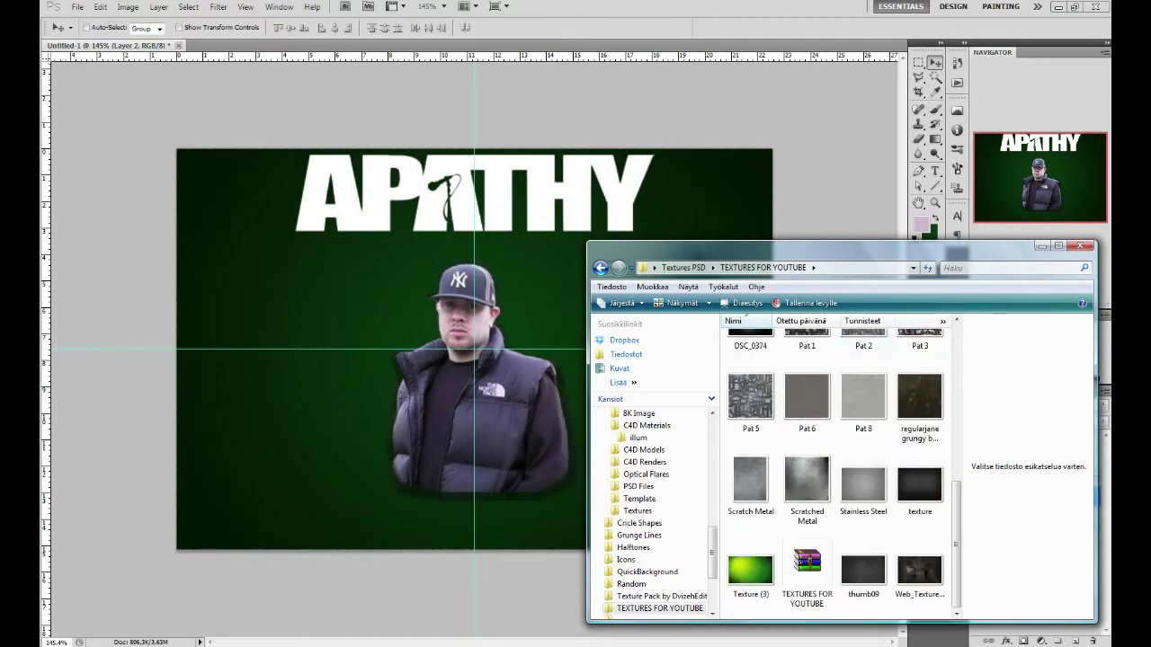
scroll(841, 467, "up", 3)
left_click(907, 488)
key("alt+Tab")
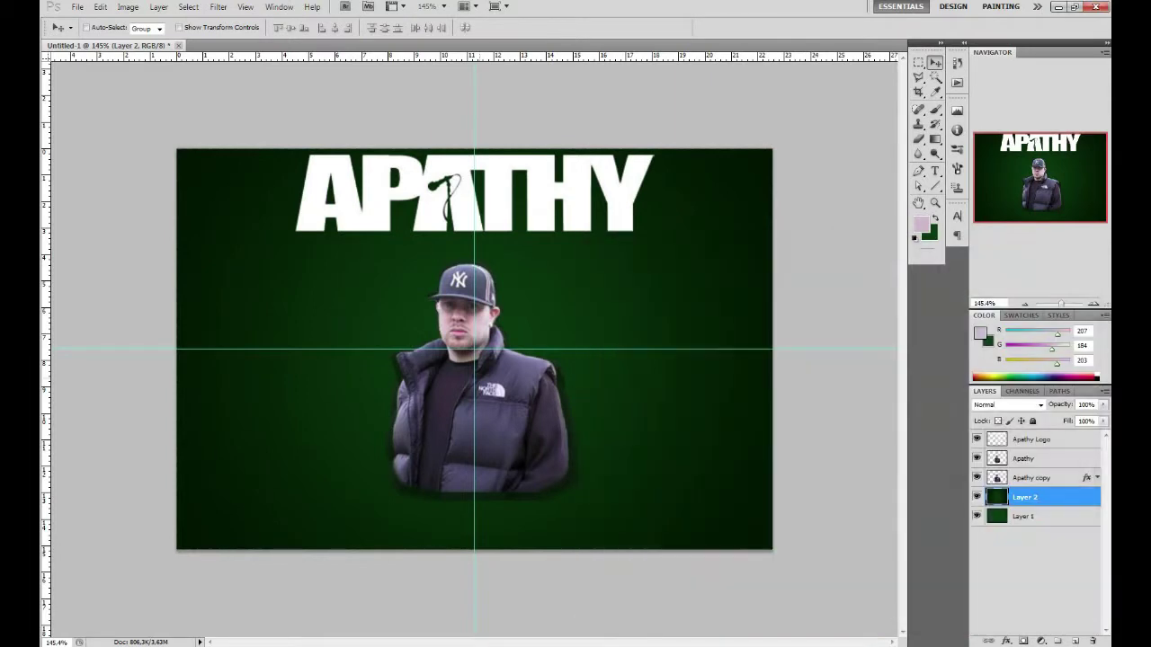
left_click(1007, 404)
left_click(1007, 172)
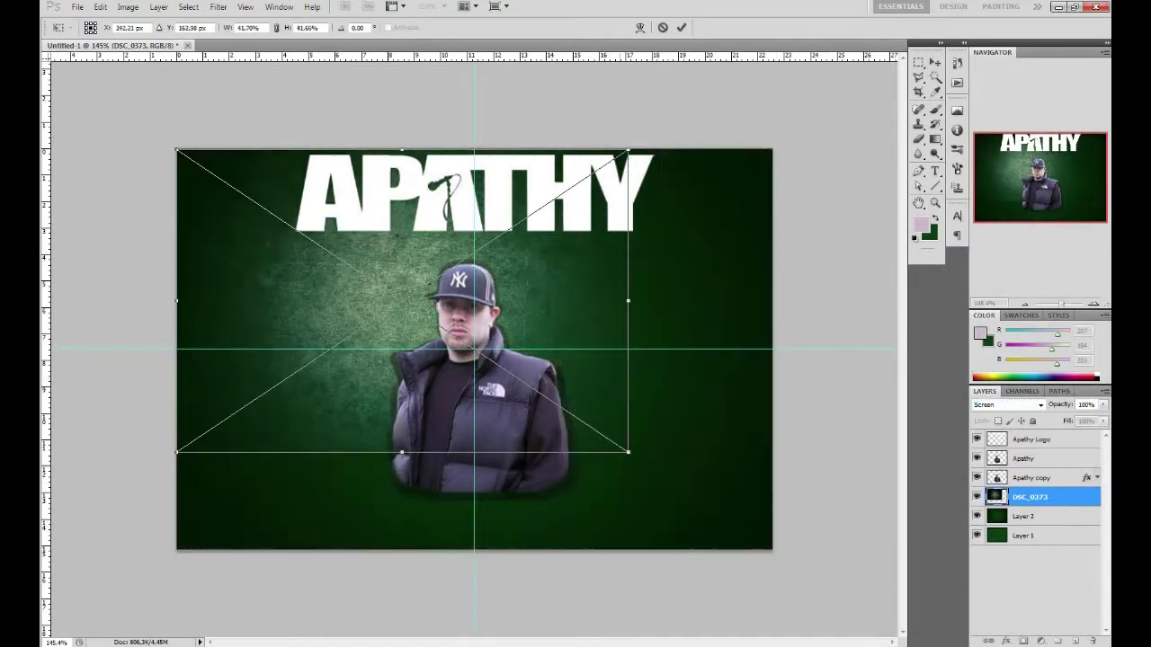
- Shrink the DSC_0373 texture around the banner centre and commit the resize
left_click_drag(772, 549, 700, 499)
key("Return")
key("b")
right_click(665, 314)
left_click(566, 251)
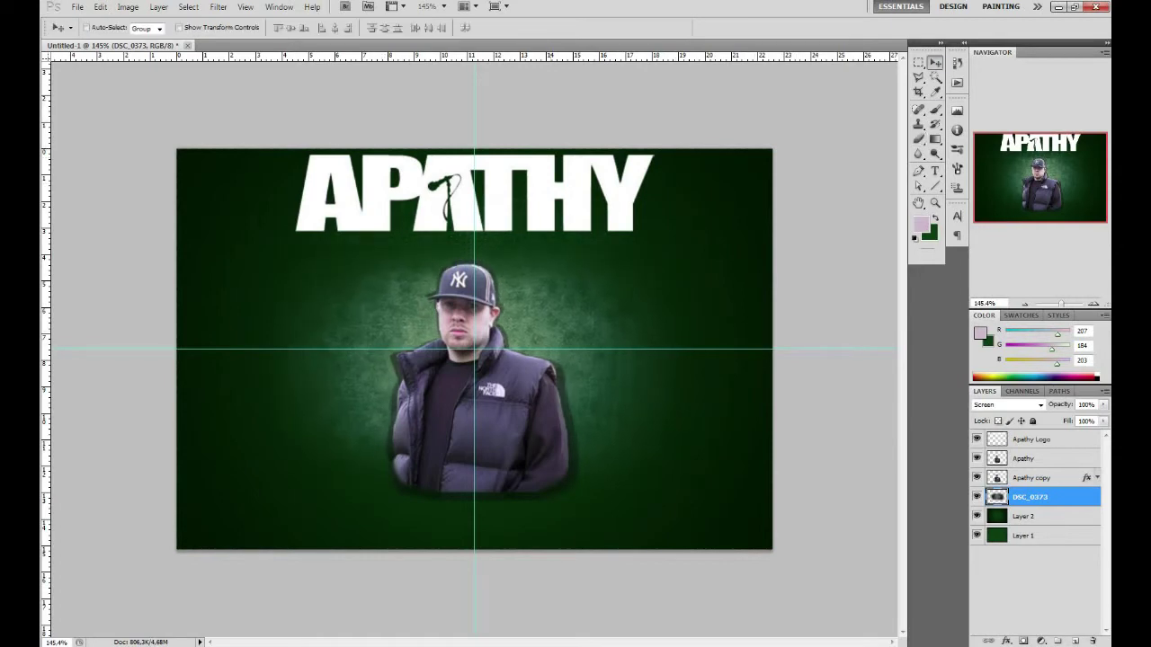
key("alt+F9")
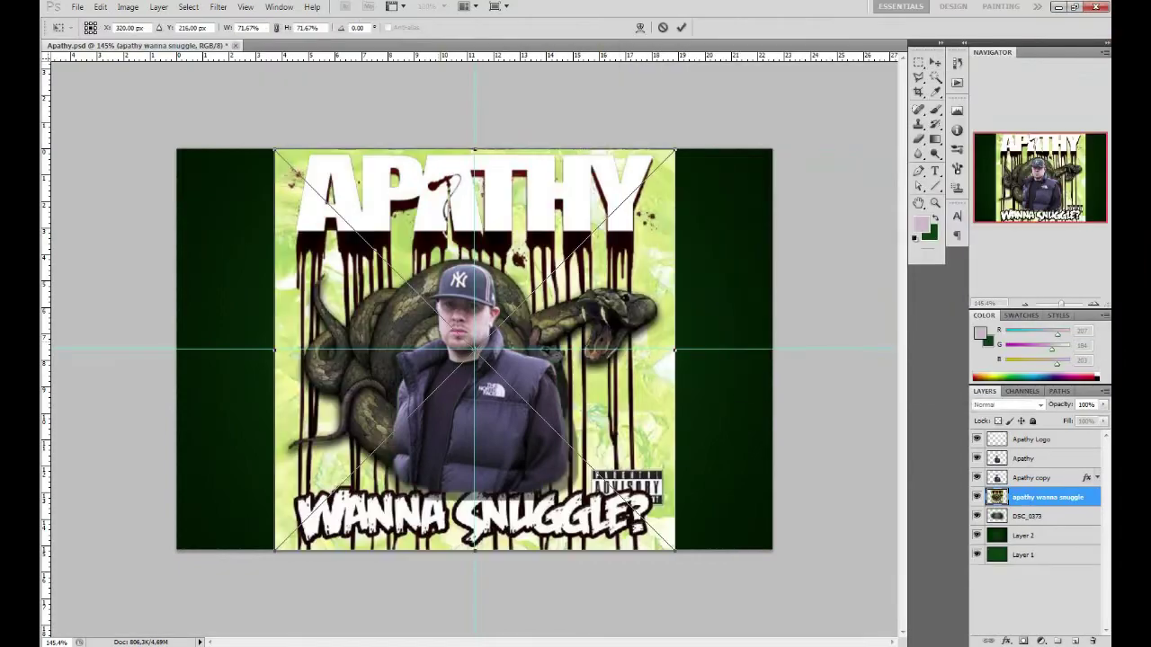
- Scale the Wanna Snuggle cover to about a third and centre it on the banner
left_click_drag(674, 149, 470, 360, "shift")
mouse_move(386, 454)
left_mouse_down()
mouse_move(485, 320)
mouse_move(746, 312)
left_mouse_up()
key("Return")
key("z")
- Erase the cover's title lettering and background around the snake
key("b")
right_click(748, 452)
key("Return")
left_click_drag(836, 413, 809, 602)
mouse_move(818, 540)
left_mouse_down()
mouse_move(710, 575)
mouse_move(422, 594)
mouse_move(692, 557)
left_mouse_up()
right_click(809, 504)
key("Return")
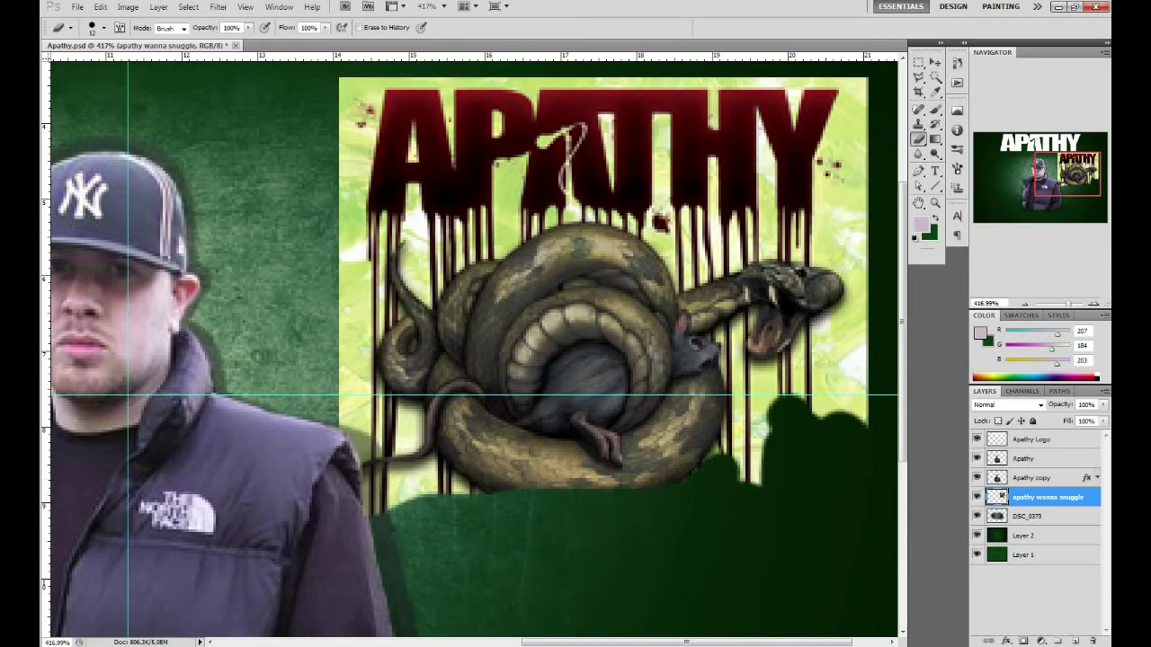
scroll(717, 319, "up", 5)
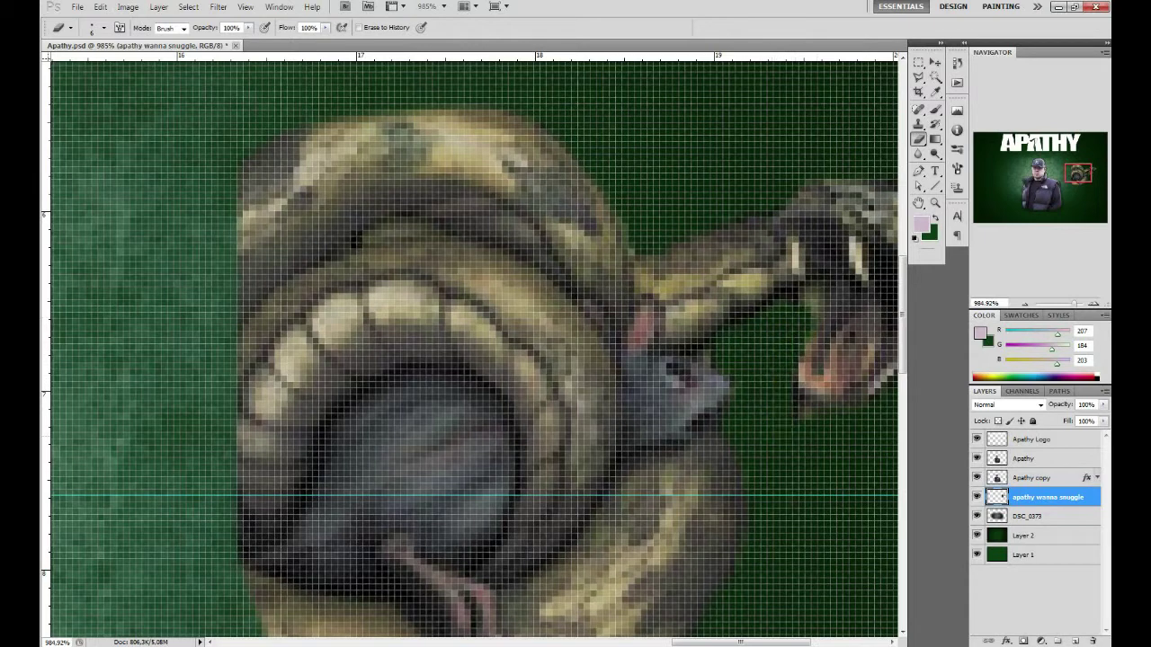
right_click(793, 317)
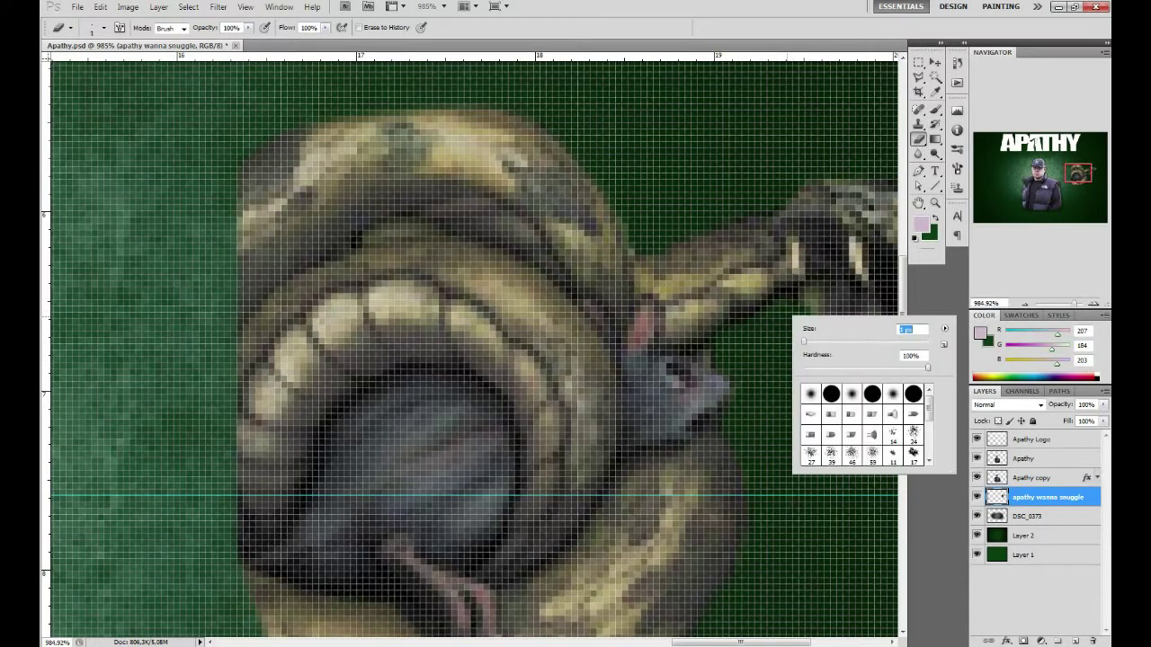
key("Return")
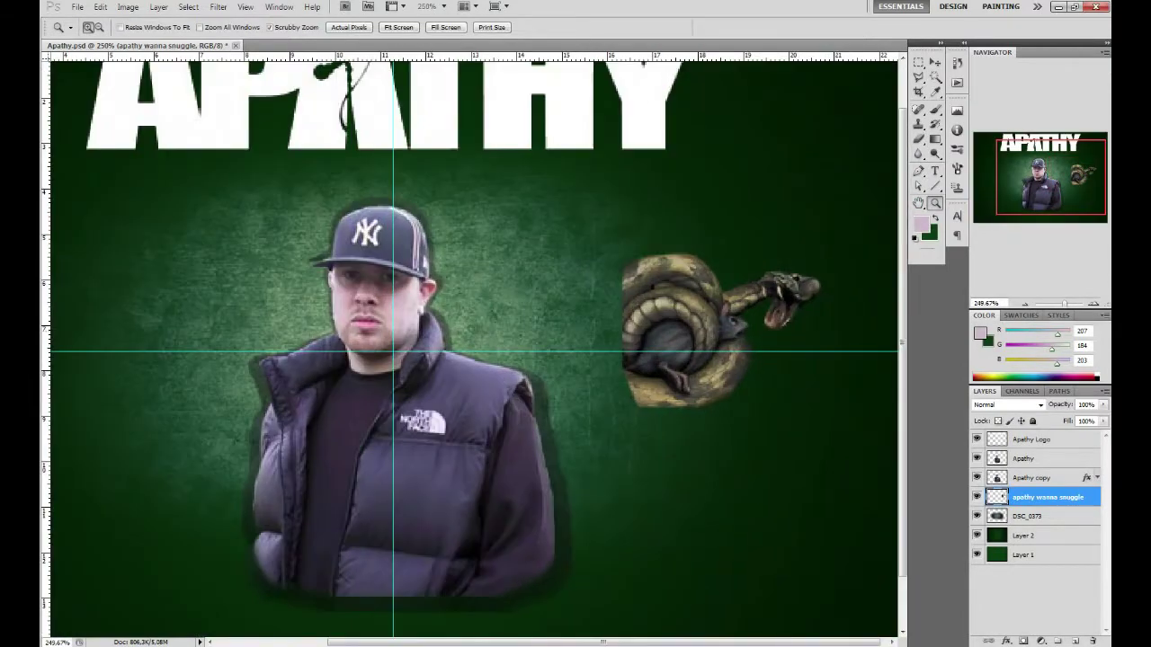
- Move the snake behind the rapper's shoulder, nudging it slightly right and down
key("v")
mouse_move(701, 333)
left_mouse_down()
mouse_move(436, 297)
mouse_move(472, 339)
left_mouse_up()
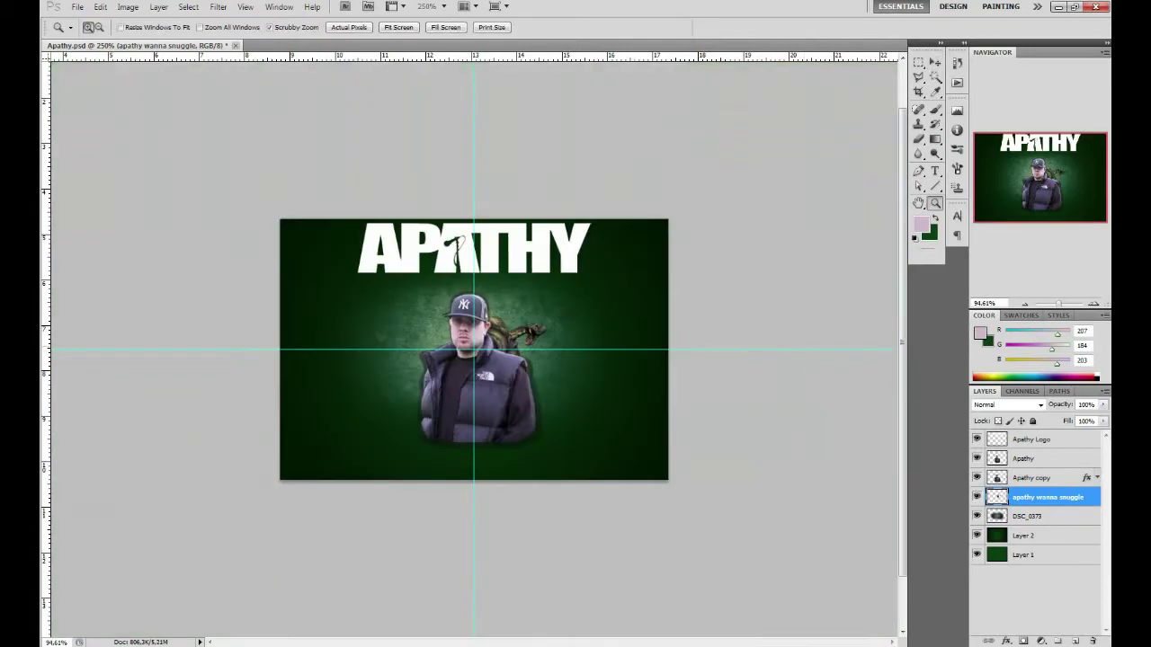
key("ctrl+t")
key("Return")
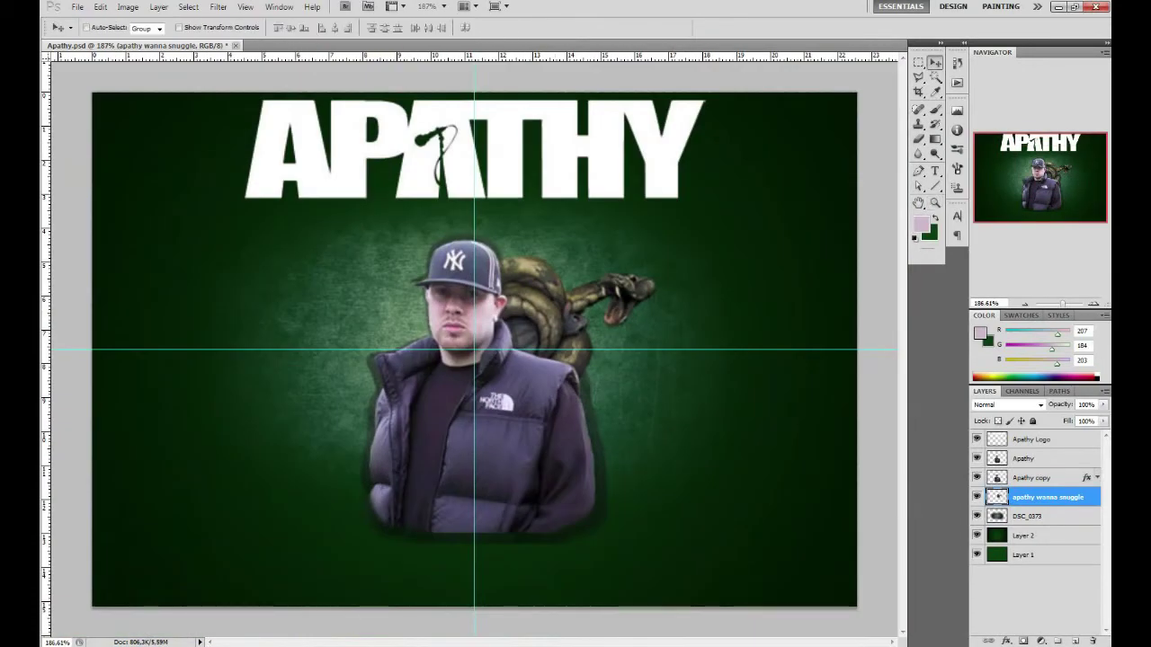
left_click_drag(575, 306, 592, 314)
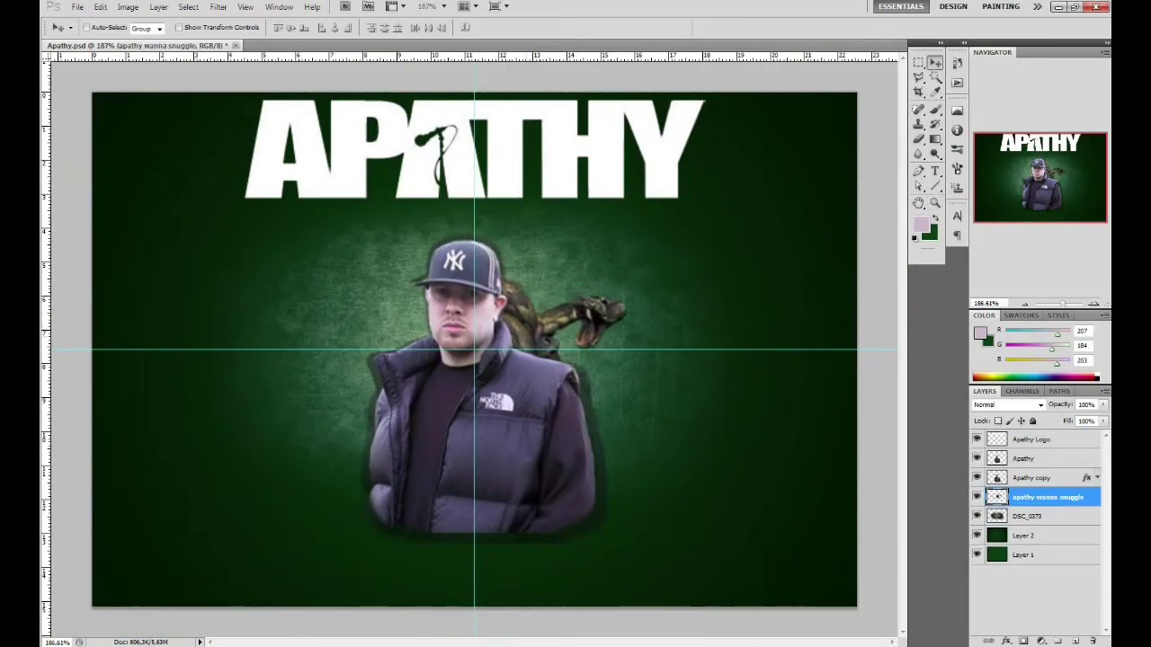
- Place the Apathy-Honkey-Kong cover, scale and position it at the top-left
mouse_move(398, 167)
left_mouse_down()
mouse_move(474, 349)
mouse_move(295, 338)
left_mouse_up()
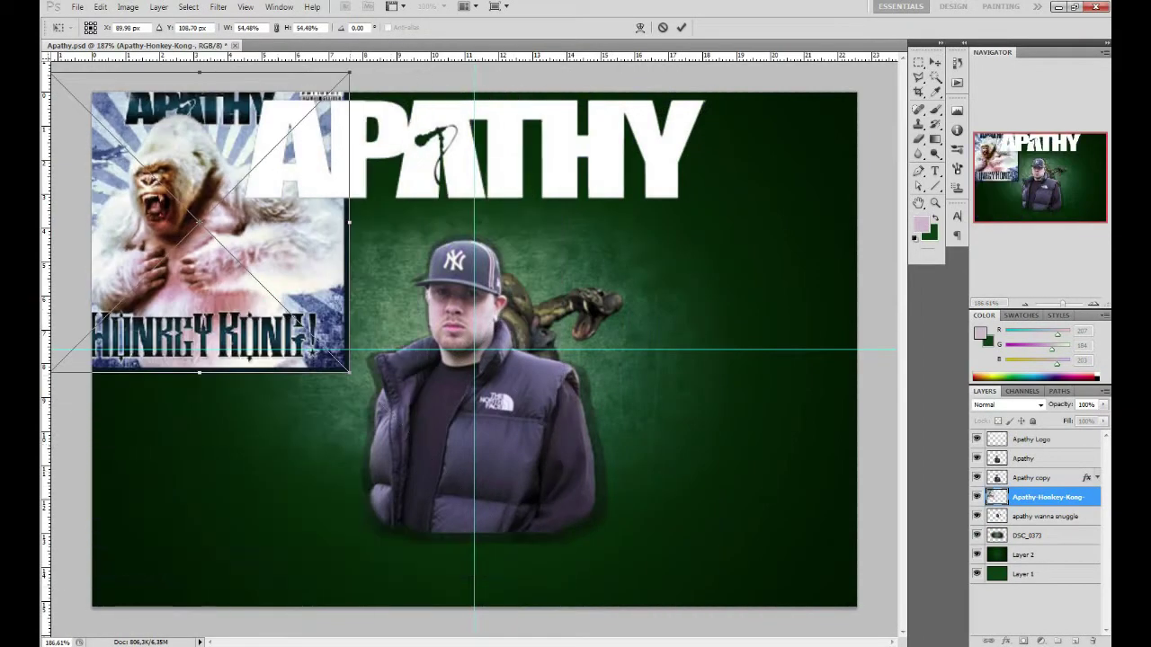
left_click_drag(552, 595, 249, 271)
mouse_move(171, 180)
left_mouse_down()
mouse_move(411, 325)
mouse_move(218, 325)
left_mouse_up()
key("Return")
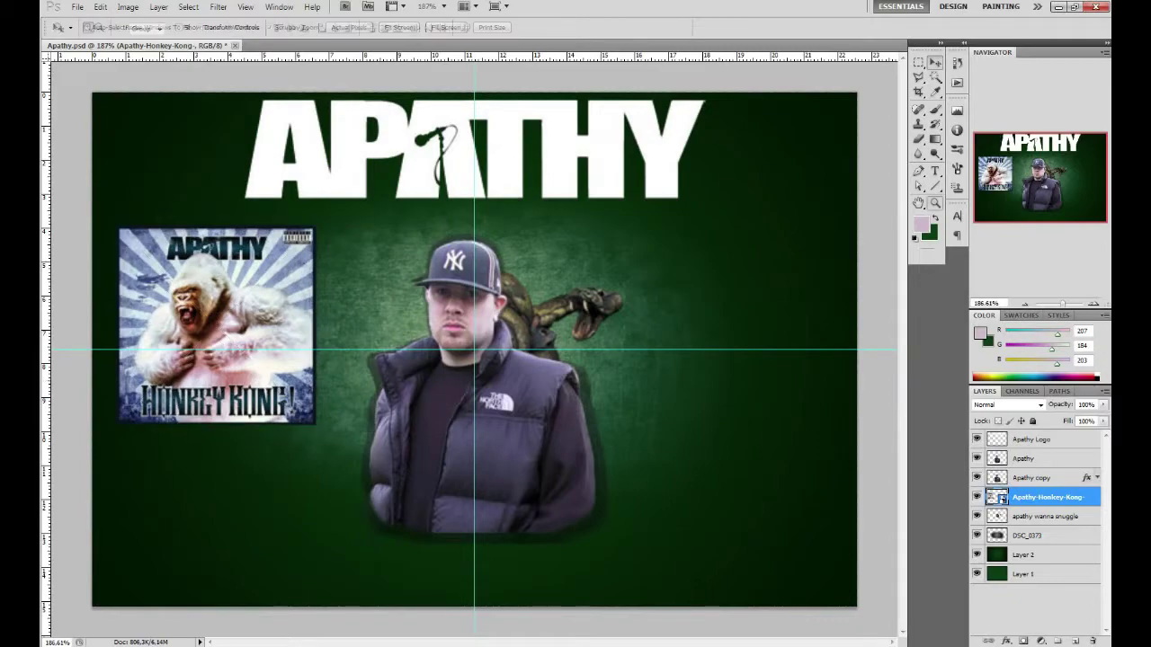
- Erase the HONKEY KONG title around the gorilla
key("z")
left_click_drag(135, 295, 269, 296)
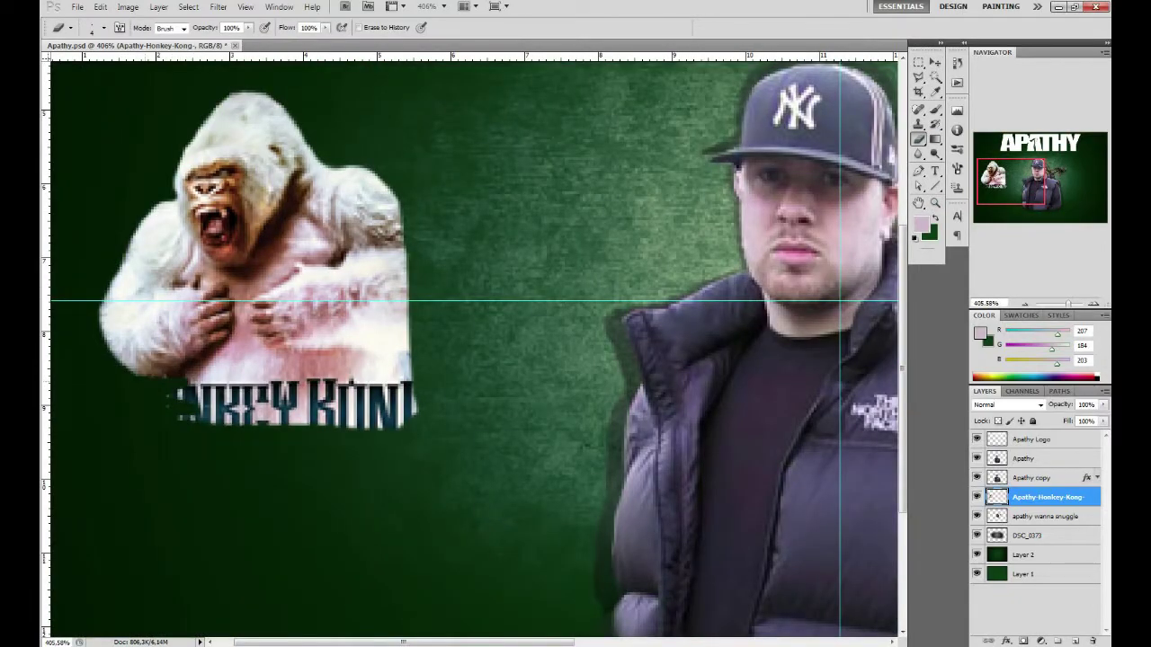
right_click(171, 402)
key("Return")
mouse_move(170, 400)
left_mouse_down()
mouse_move(414, 409)
mouse_move(306, 360)
left_mouse_up()
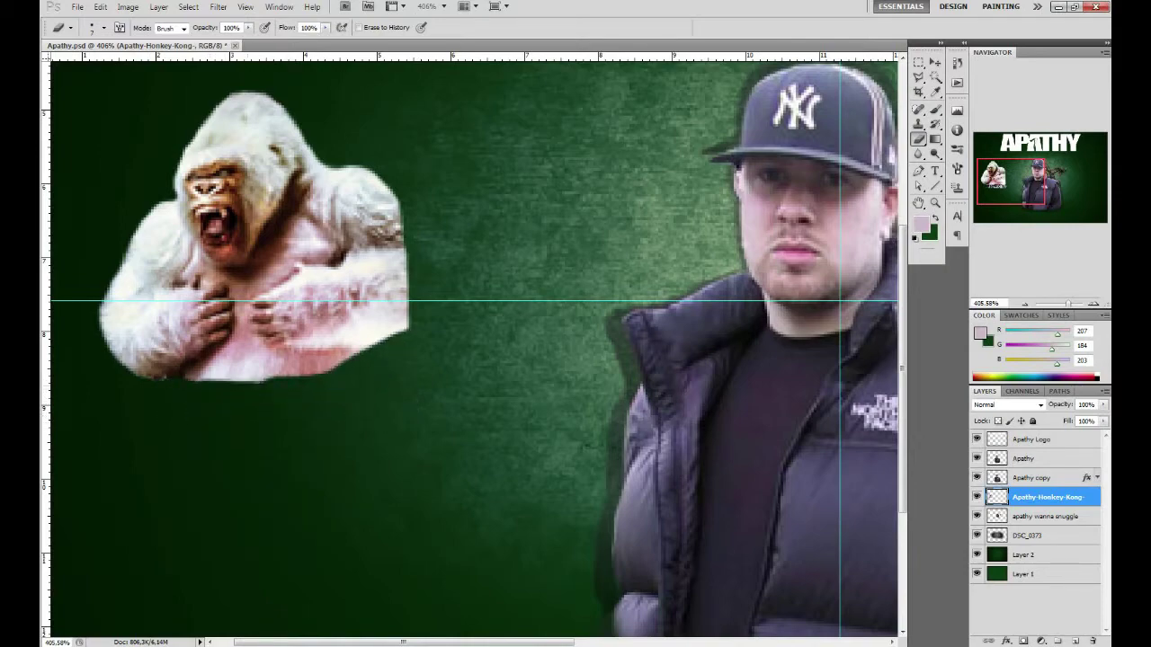
- Move the gorilla beside the rapper and shift the snake left behind him
key("z")
key("ctrl+0")
key("v")
mouse_move(218, 321)
left_mouse_down()
mouse_move(404, 269)
mouse_move(382, 314)
left_mouse_up()
key("Right")
key("Right")
key("Right")
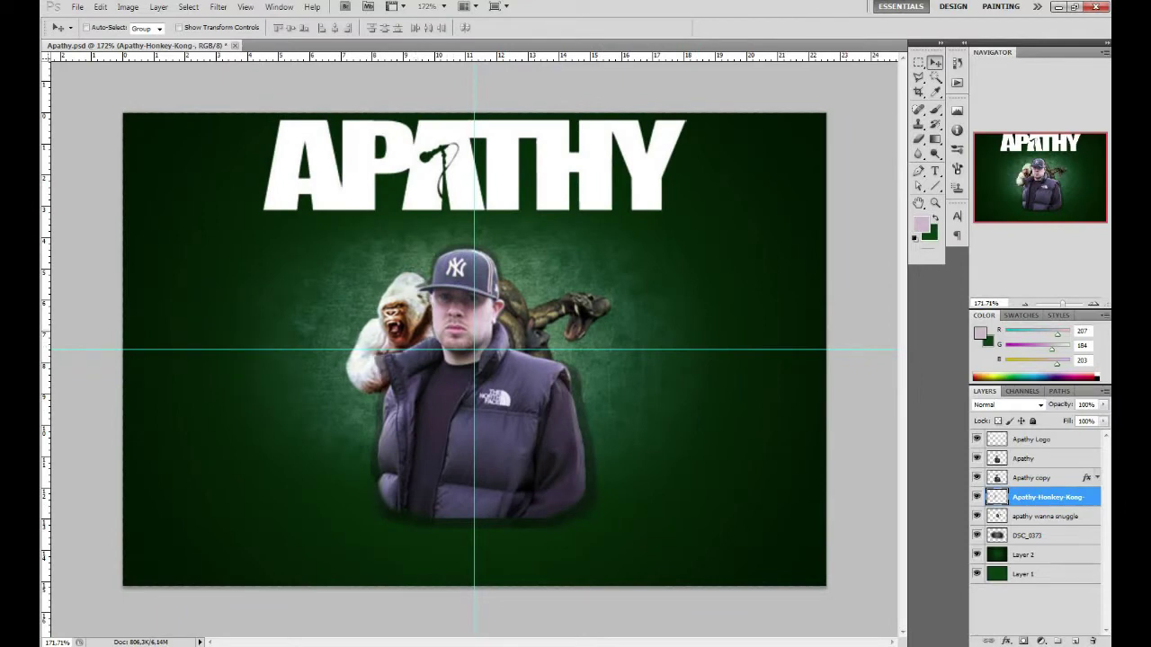
left_click_drag(558, 315, 537, 321)
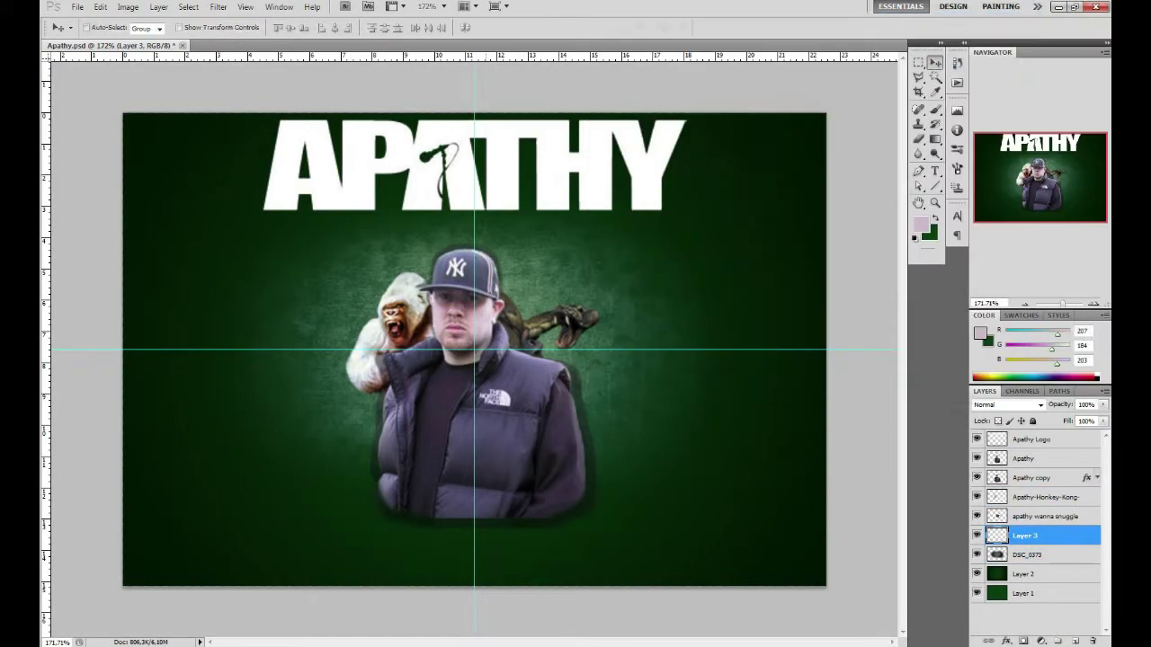
- Place Abstract_15 in Screen mode, scaled over the rapper and rotated into a diamond
left_click(1006, 405)
left_click(998, 178)
left_click_drag(536, 397, 472, 349)
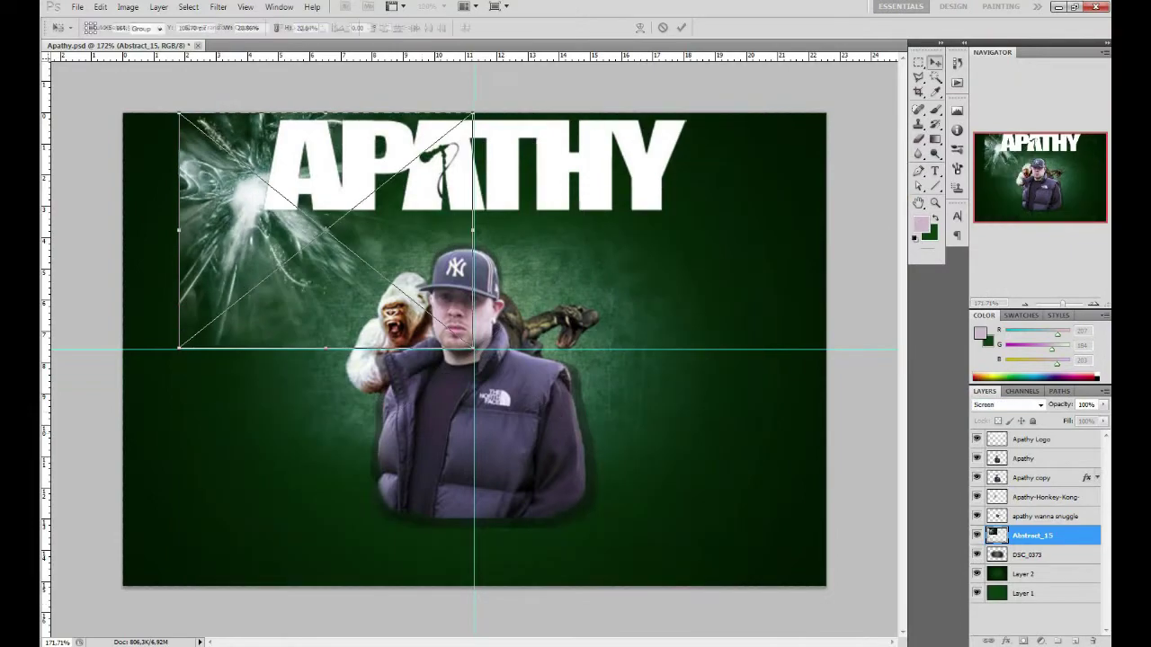
left_click_drag(326, 231, 453, 328)
left_click_drag(307, 211, 256, 171)
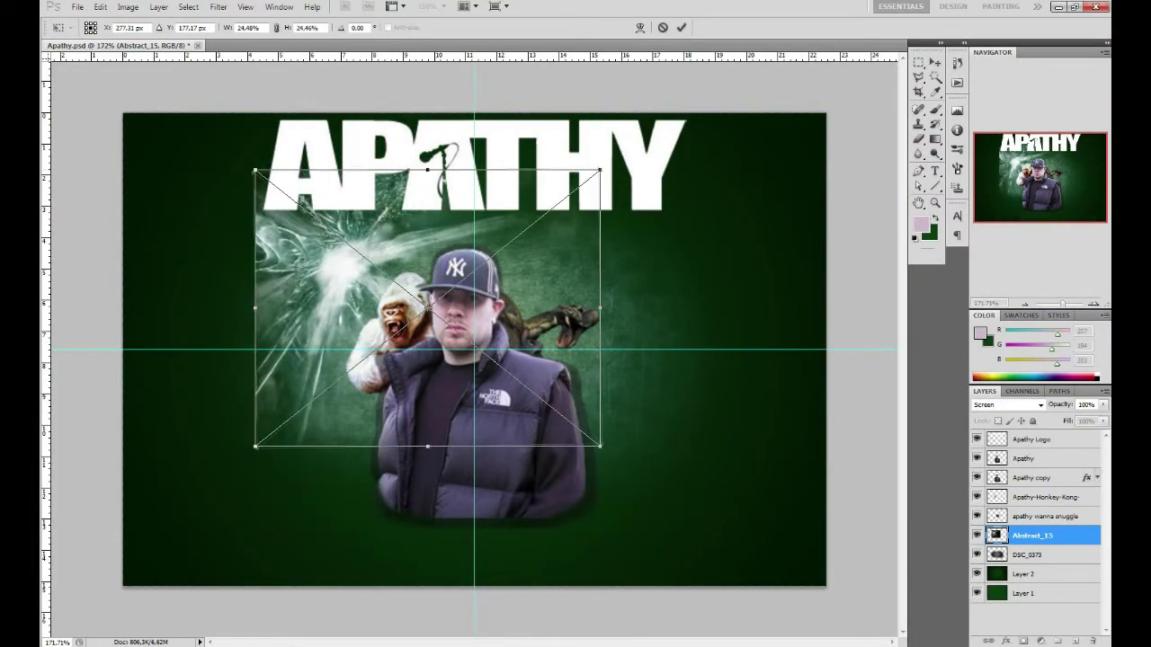
left_click_drag(251, 449, 642, 355)
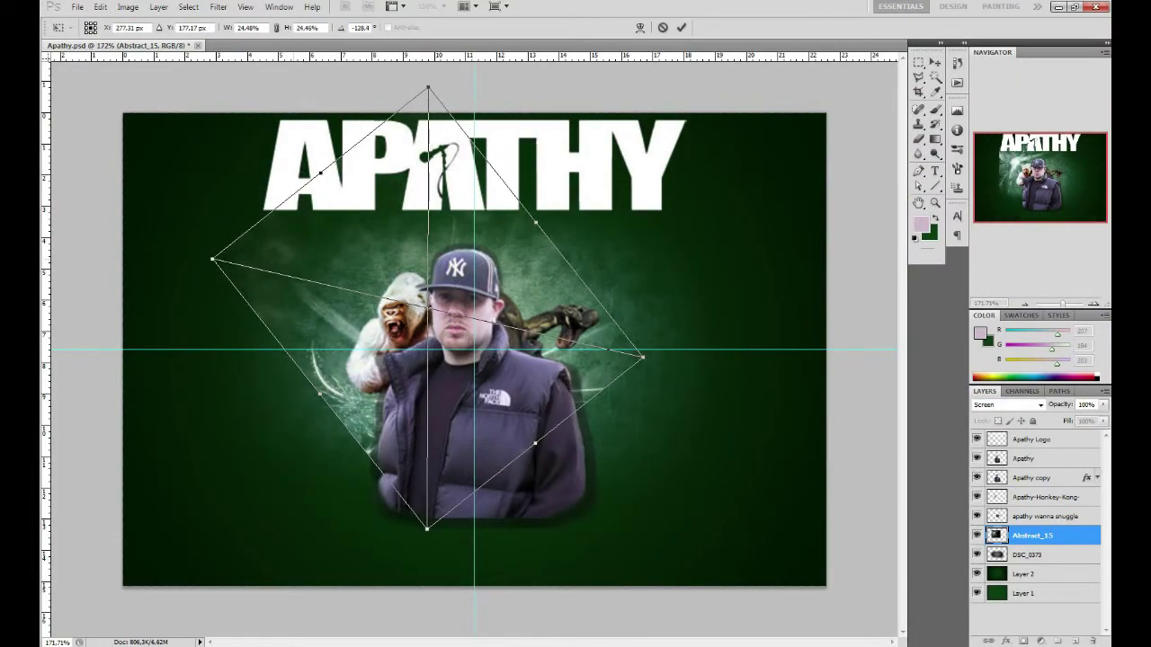
key("Return")
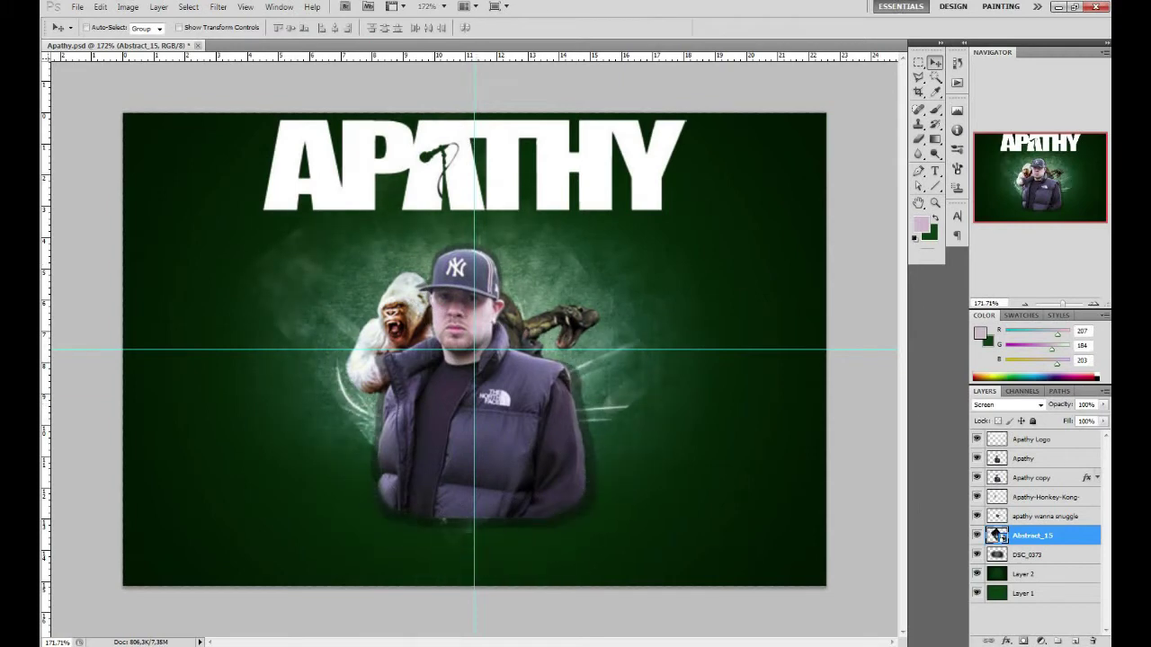
key("ctrl+t")
key("Return")
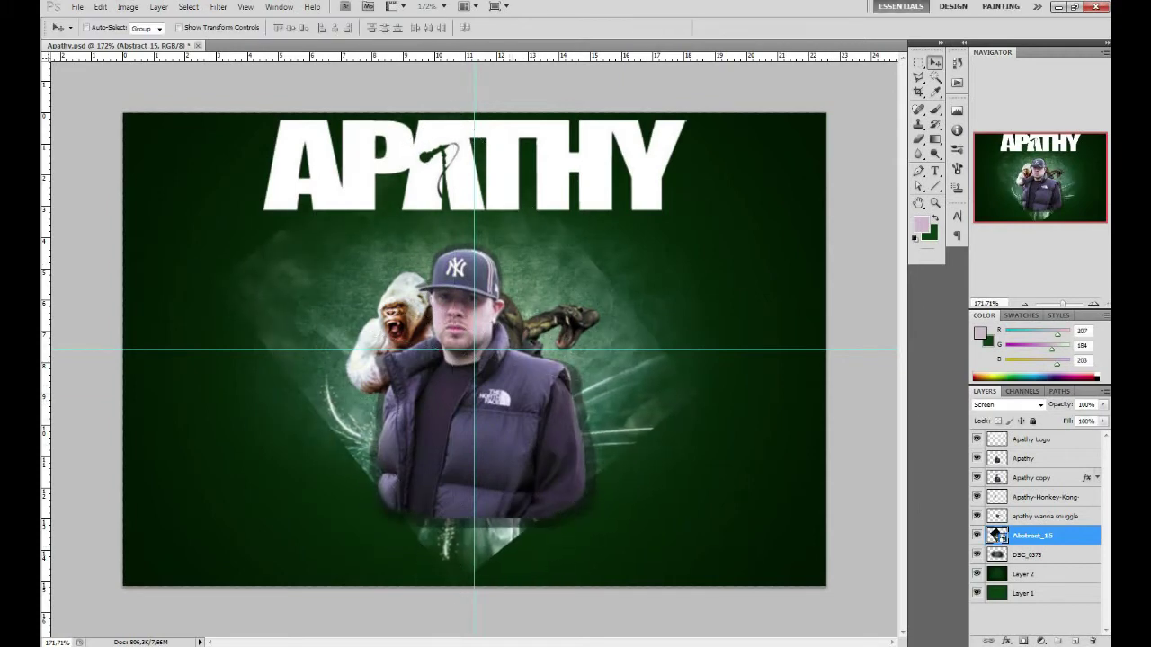
- Rasterize the streak layer and erase its lower parts with 32 px and 50 px erasers
key("e")
right_click(740, 358)
left_click(633, 413)
left_click(548, 251)
left_click_drag(427, 539, 508, 544)
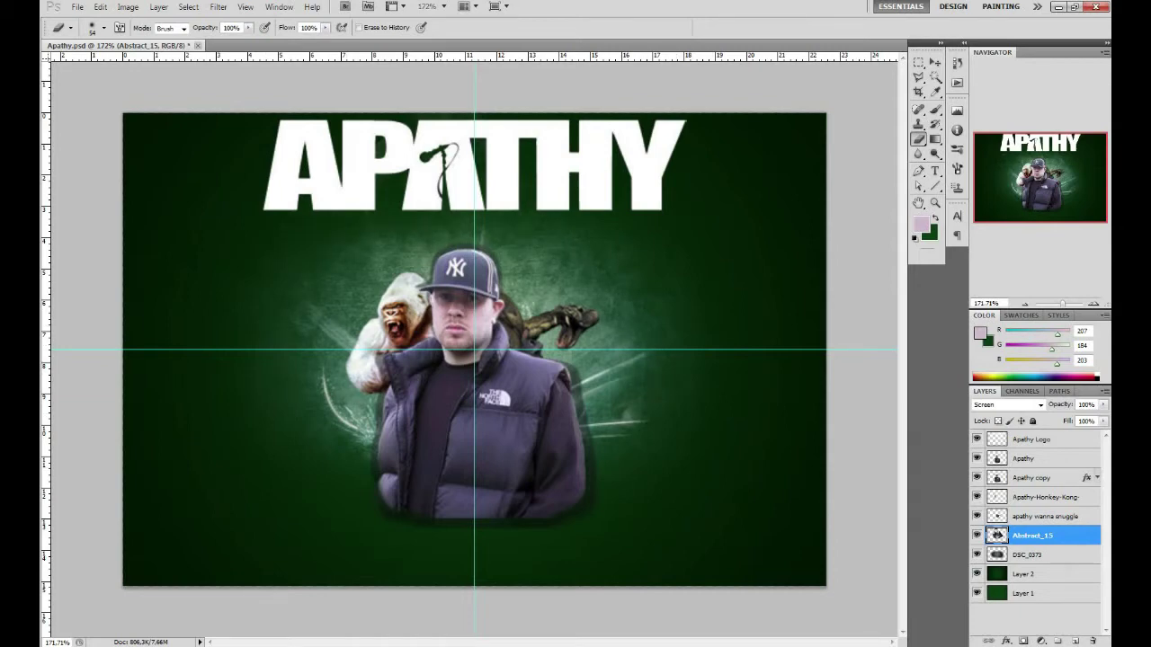
right_click(672, 383)
key("Return")
right_click(667, 261)
type("50")
key("Return")
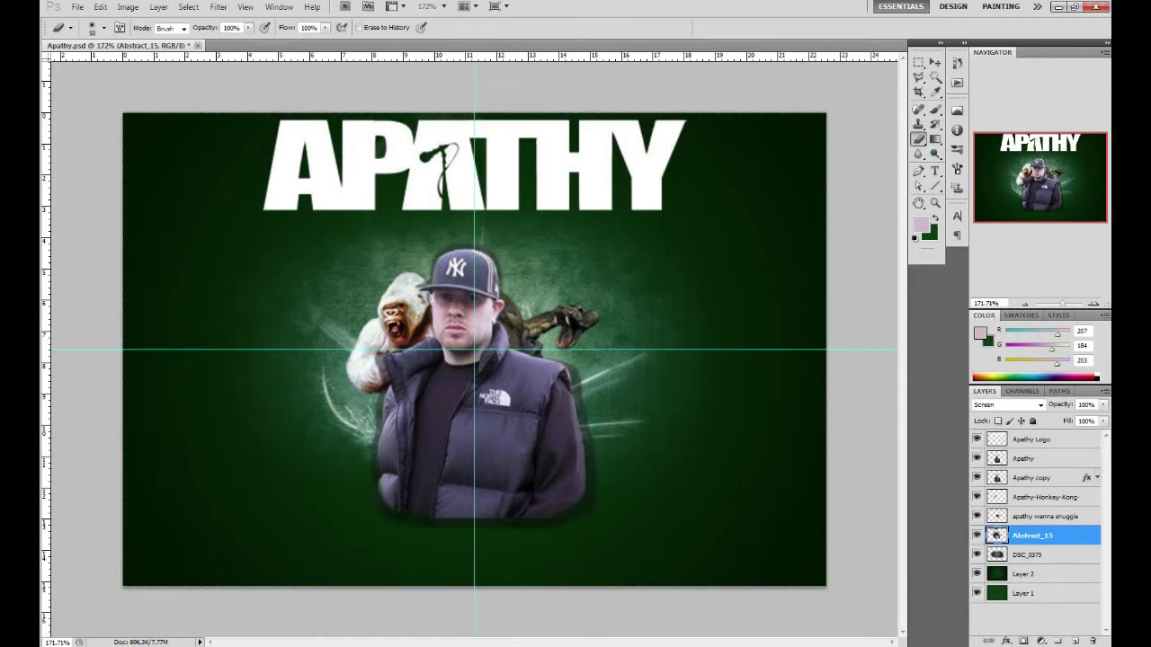
- Nudge the light streaks upward with the Move tool
key("v")
key("shift+Up")
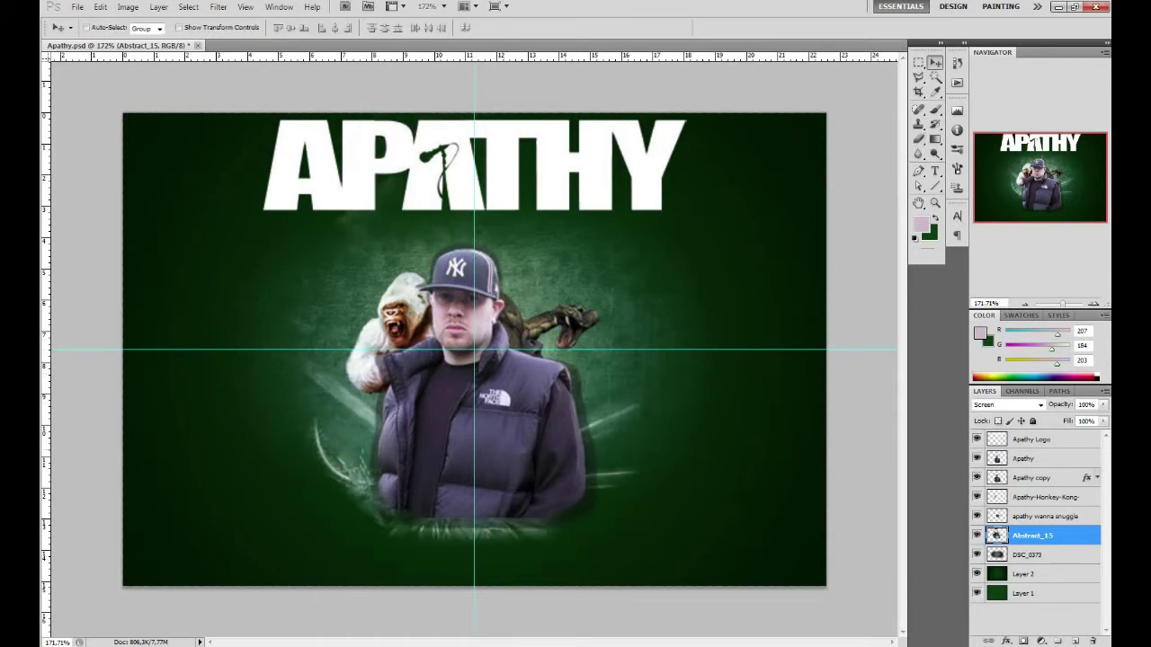
key("ctrl+t")
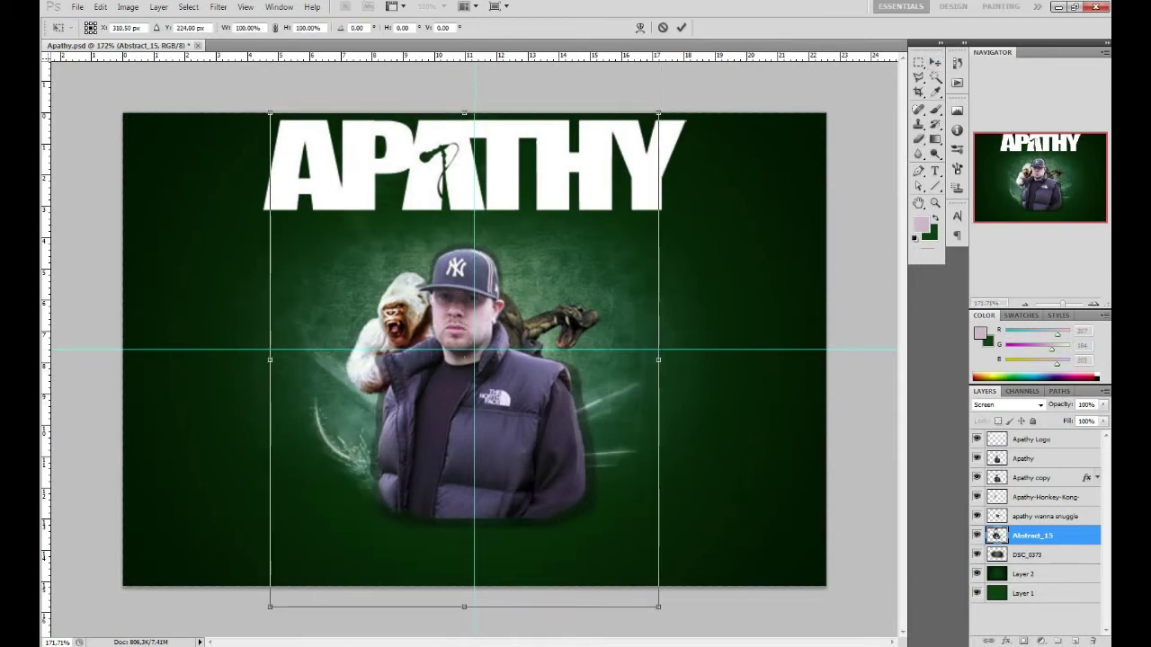
- Nudge the streaks left and add a horizontally mirrored duplicate of the streak layer
key("Return")
key("ctrl+t")
key("Left")
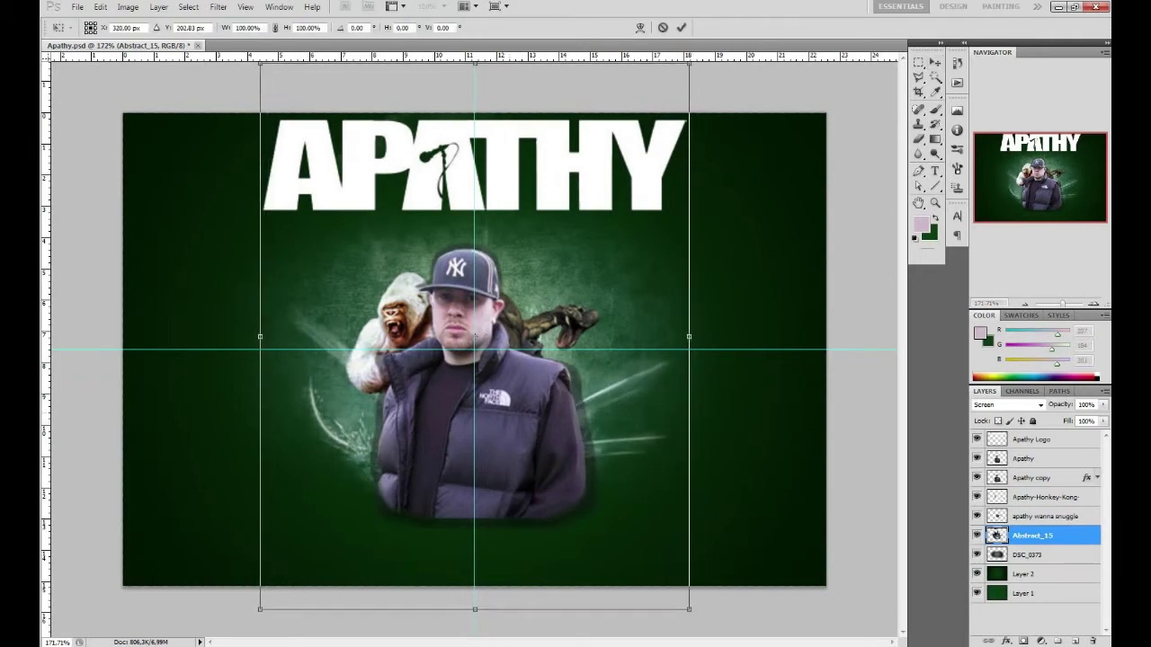
left_click_drag(996, 539, 996, 546)
key("ctrl+t")
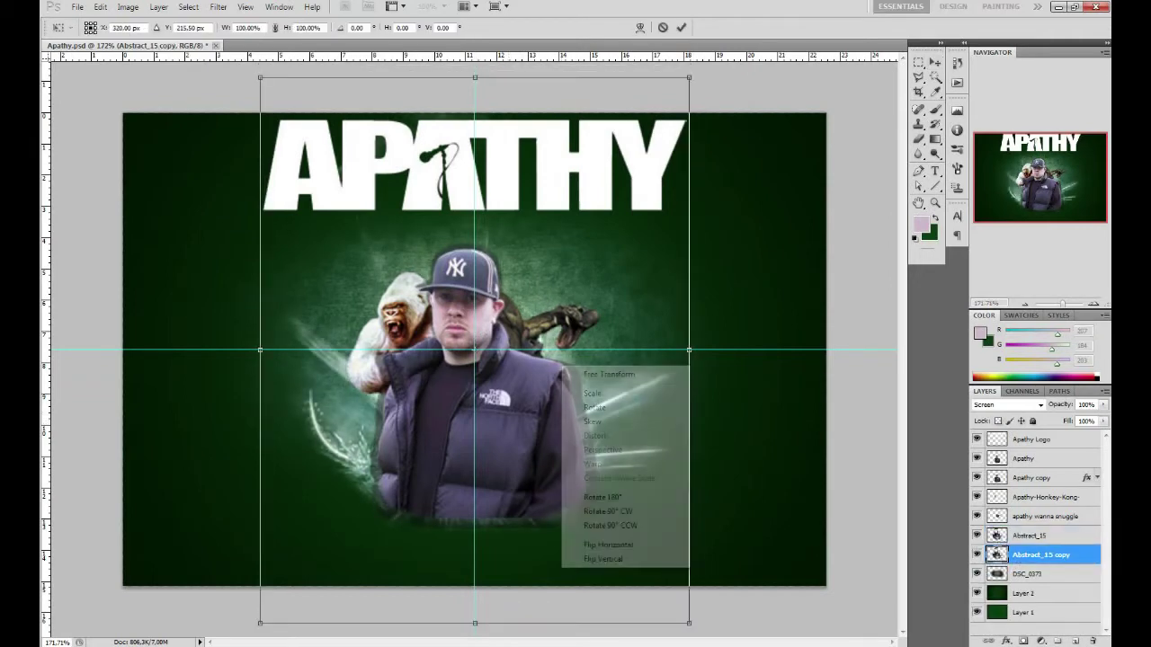
key("Return")
- Place Abstract_39 from the texture folder, enlarged to cover the whole canvas
key("alt+Tab")
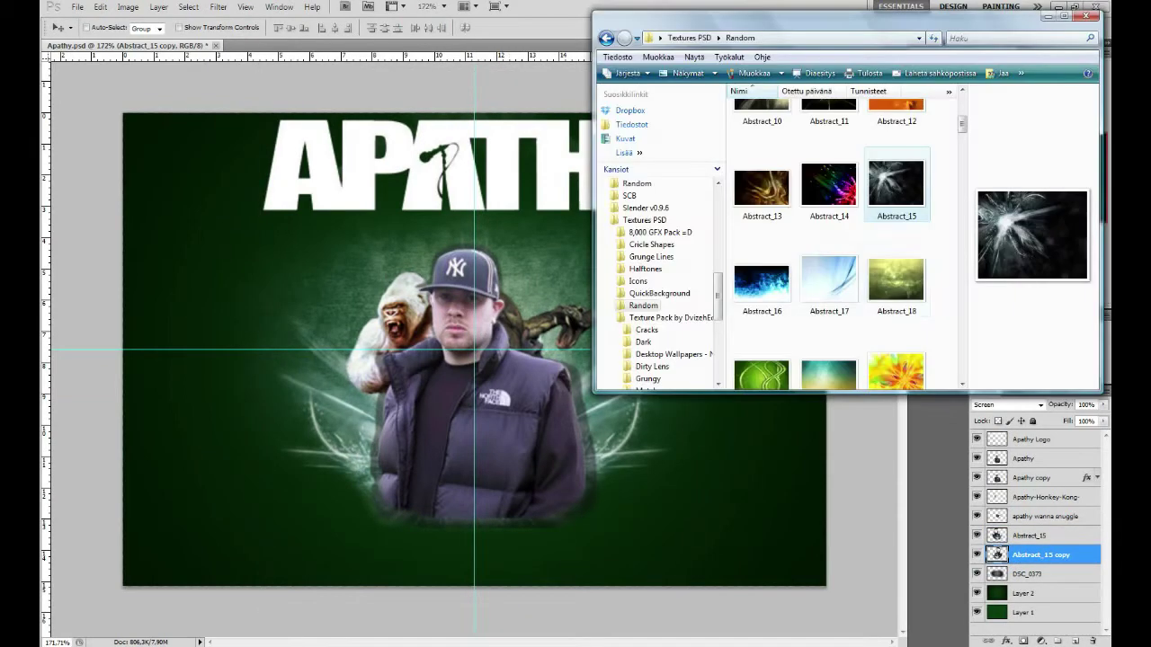
key("Down")
key("Down")
key("Down")
key("Down")
key("Down")
key("Down")
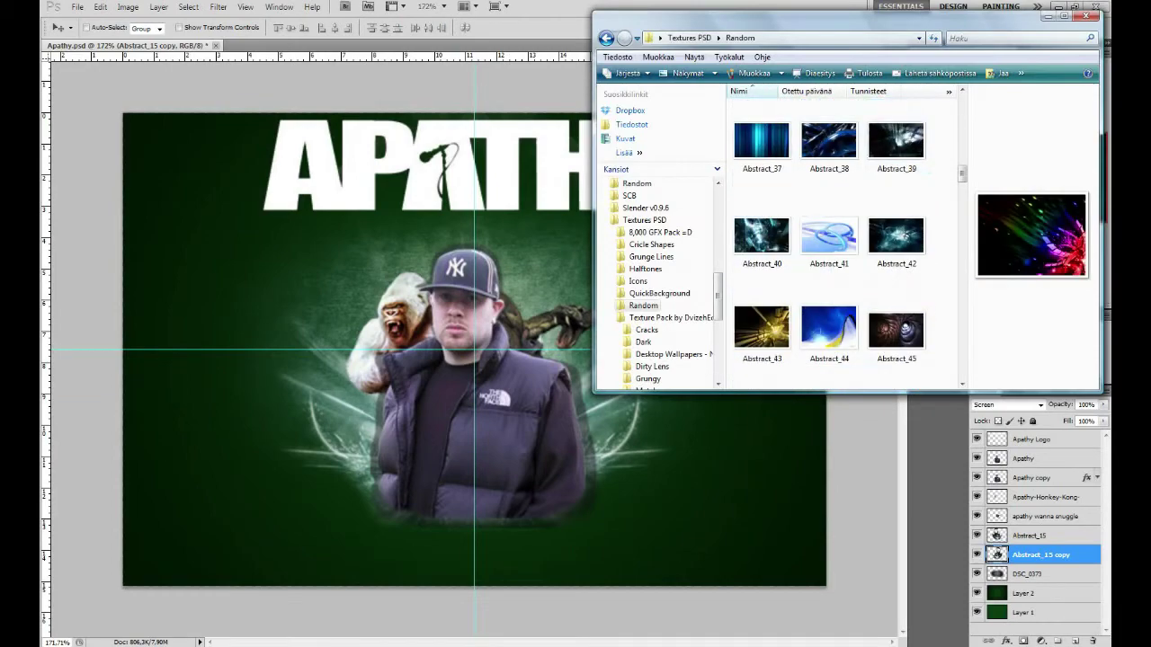
key("Down")
key("Down")
left_click_drag(896, 141, 486, 350)
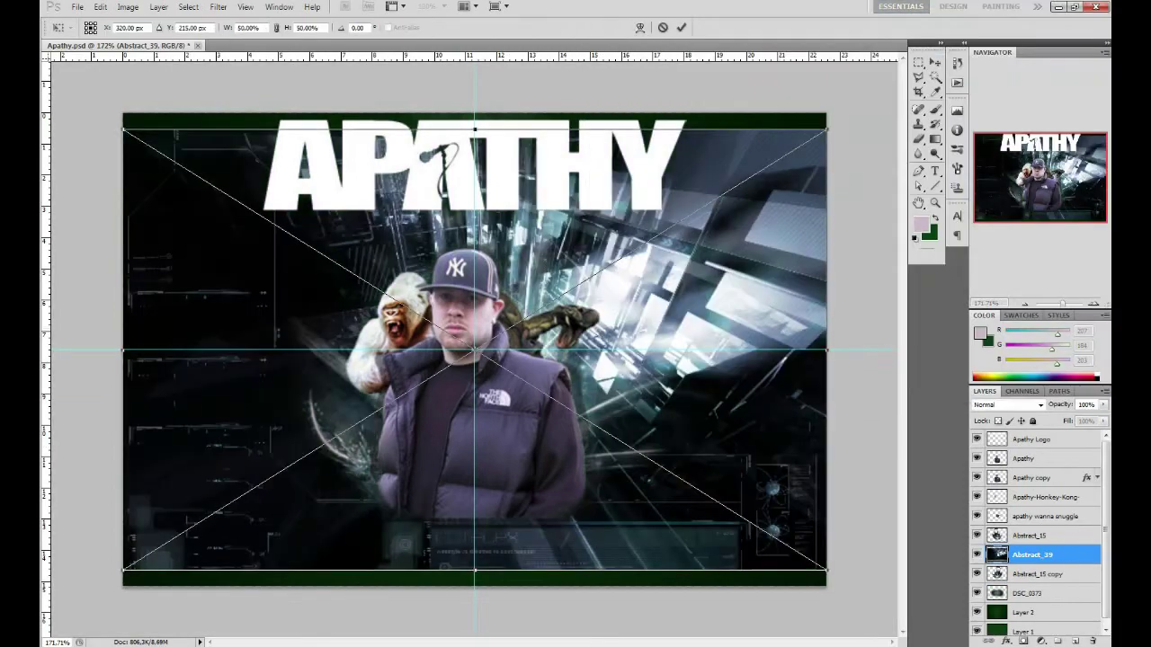
left_click_drag(826, 569, 826, 586)
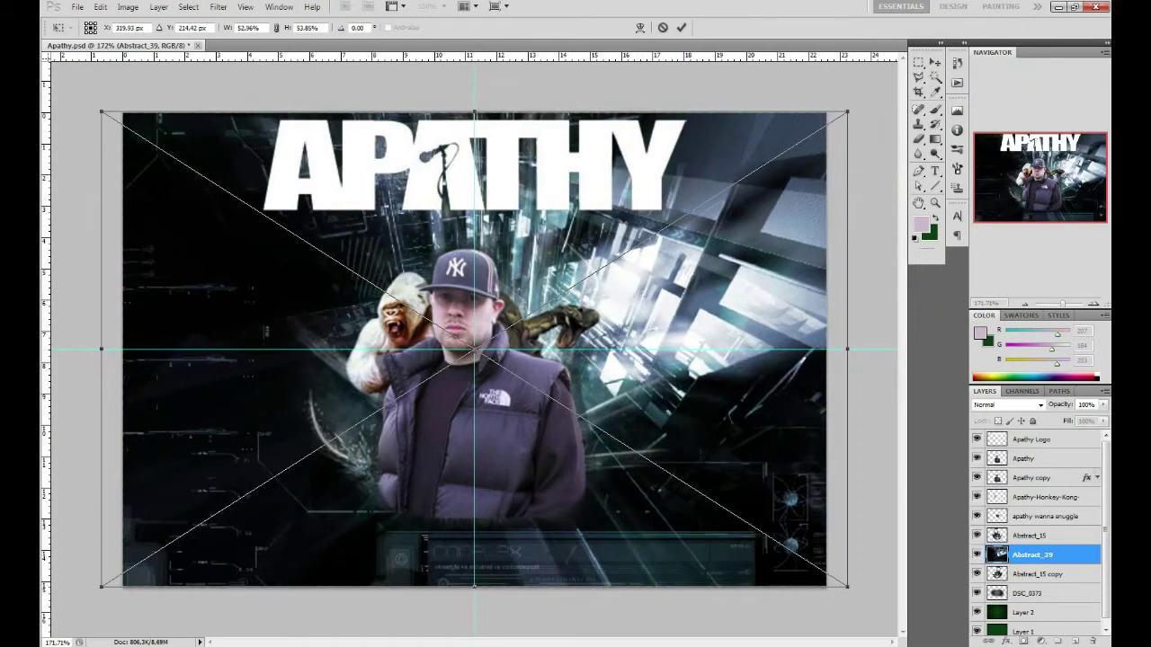
key("Return")
- Set Abstract_39 to Screen, move it below Abstract_15 copy, and fade it to 29% opacity
left_click(1040, 405)
left_click(982, 177)
key("ctrl+bracketleft")
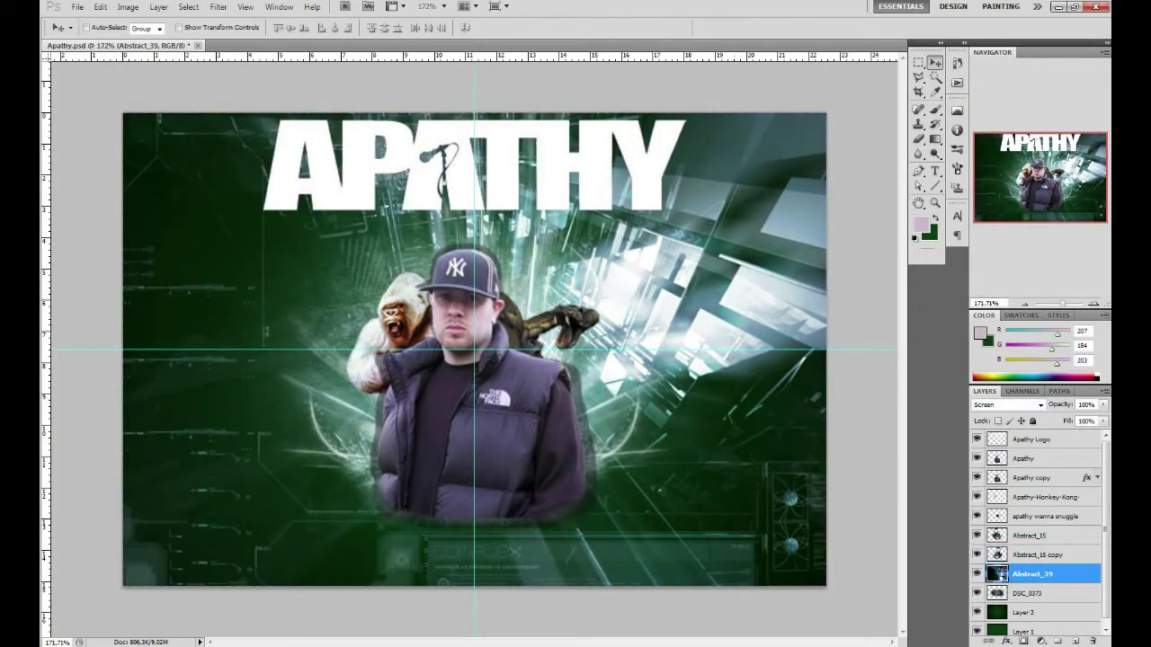
left_click_drag(1084, 418, 1061, 418)
key("m")
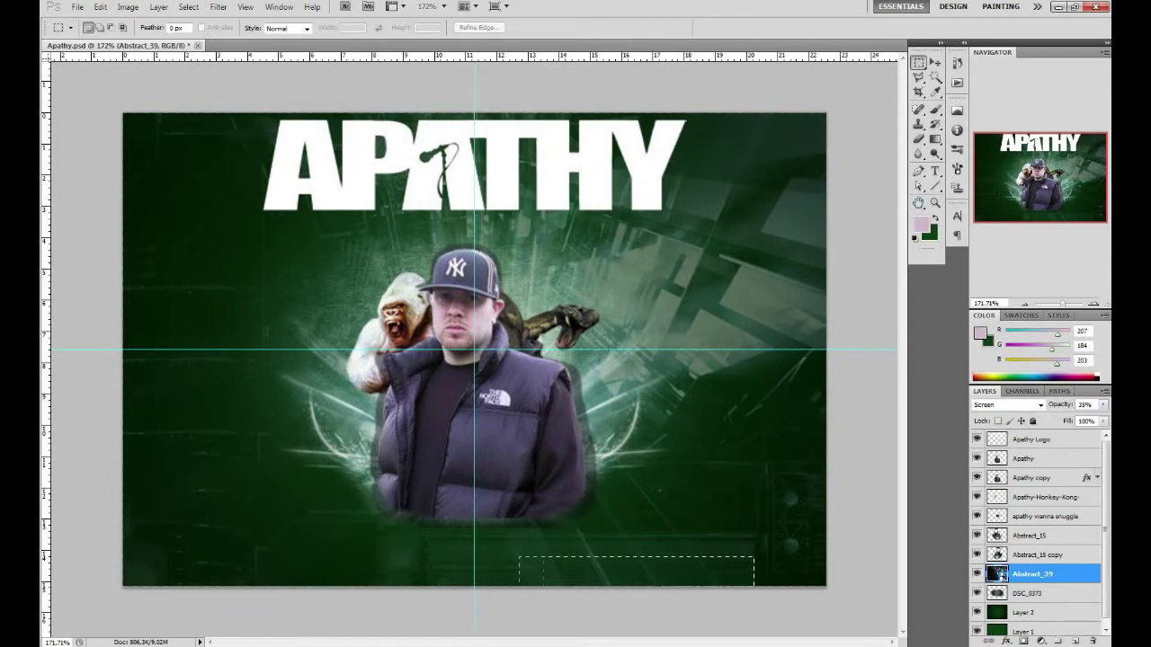
key("Return")
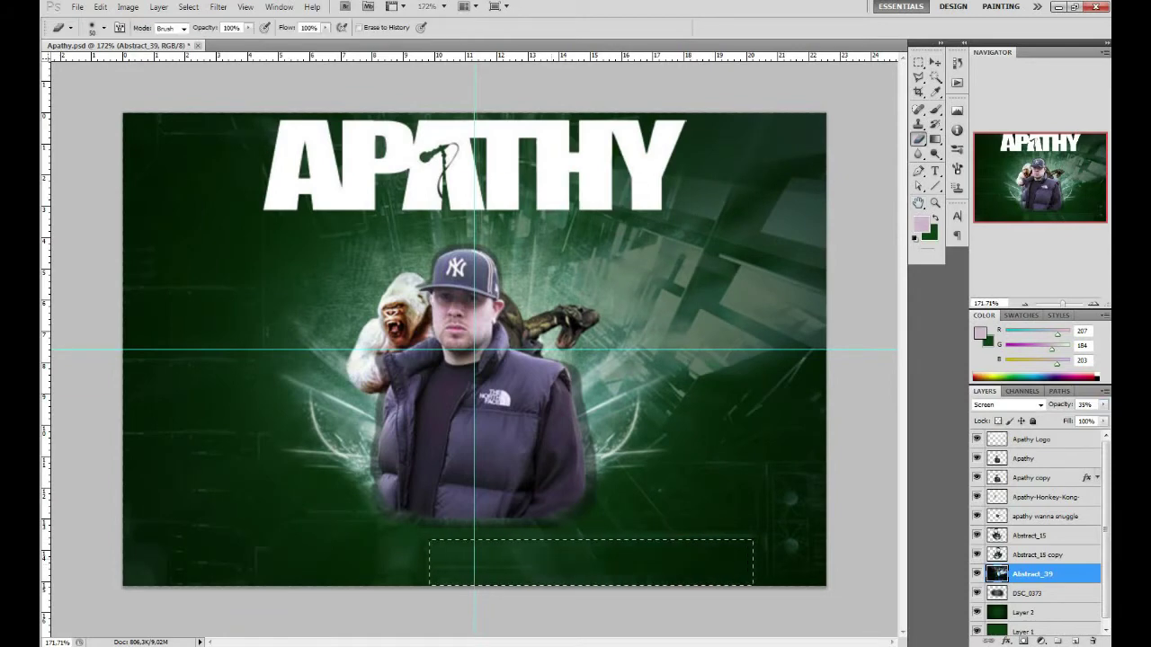
key("ctrl+d")
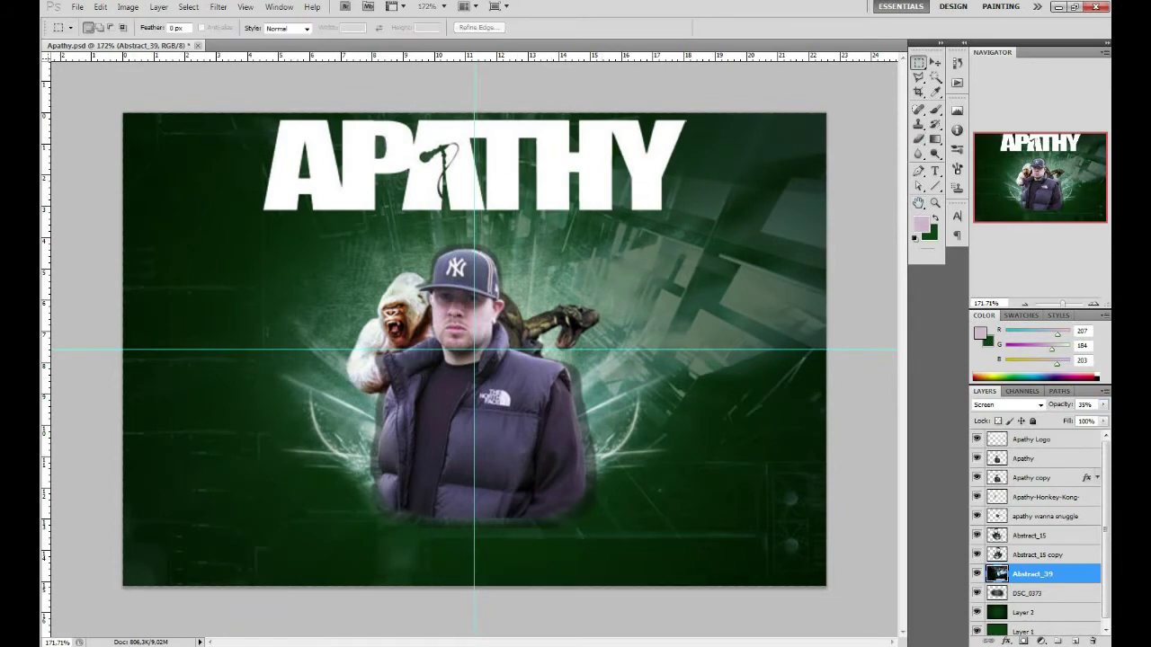
key("v")
left_click(1102, 405)
left_click_drag(1061, 418, 1056, 418)
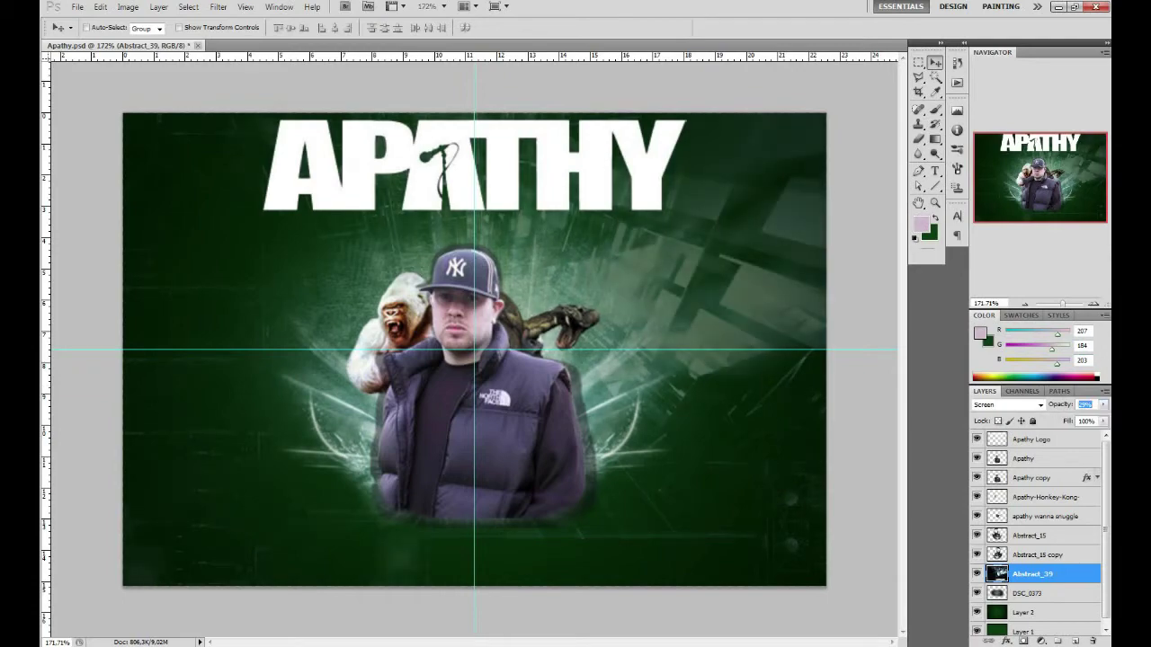
key("m")
key("alt+Tab")
scroll(827, 243, "down", 5)
- Place Lights_09 in Screen mode, shifted left and rotated about -75°
scroll(827, 242, "down", 5)
scroll(890, 200, "down", 3)
scroll(890, 200, "down", 3)
scroll(890, 200, "down", 3)
scroll(890, 200, "down", 1)
scroll(890, 200, "down", 3)
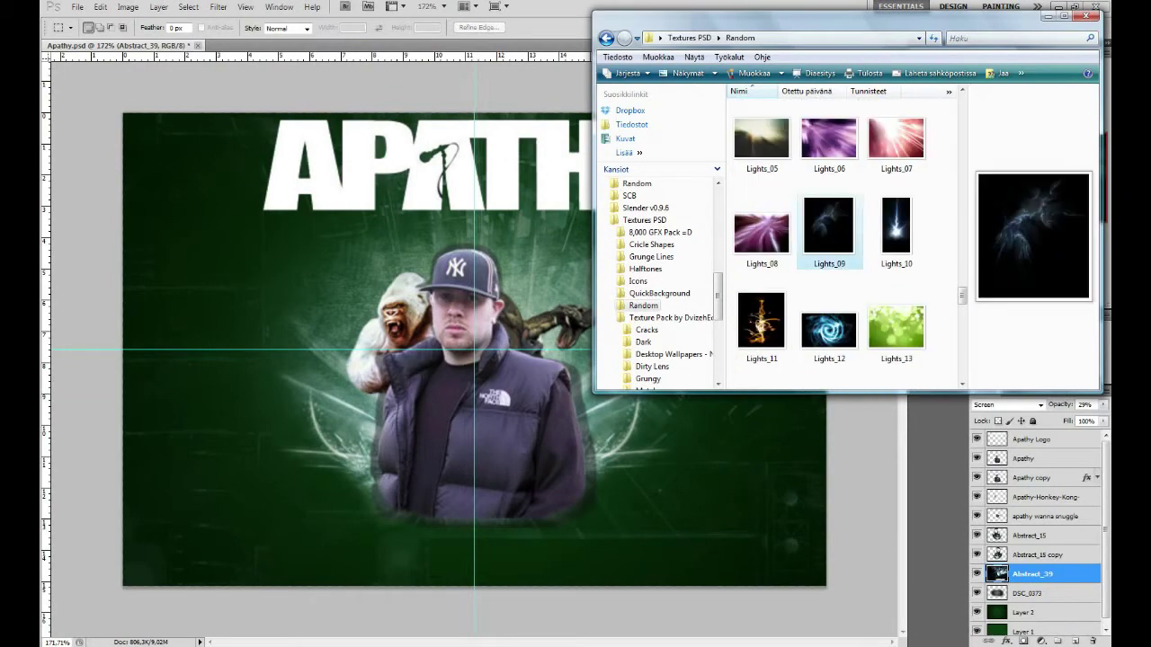
left_click_drag(827, 239, 450, 359)
left_click(1007, 405)
left_click(983, 177)
left_click_drag(449, 404, 315, 404)
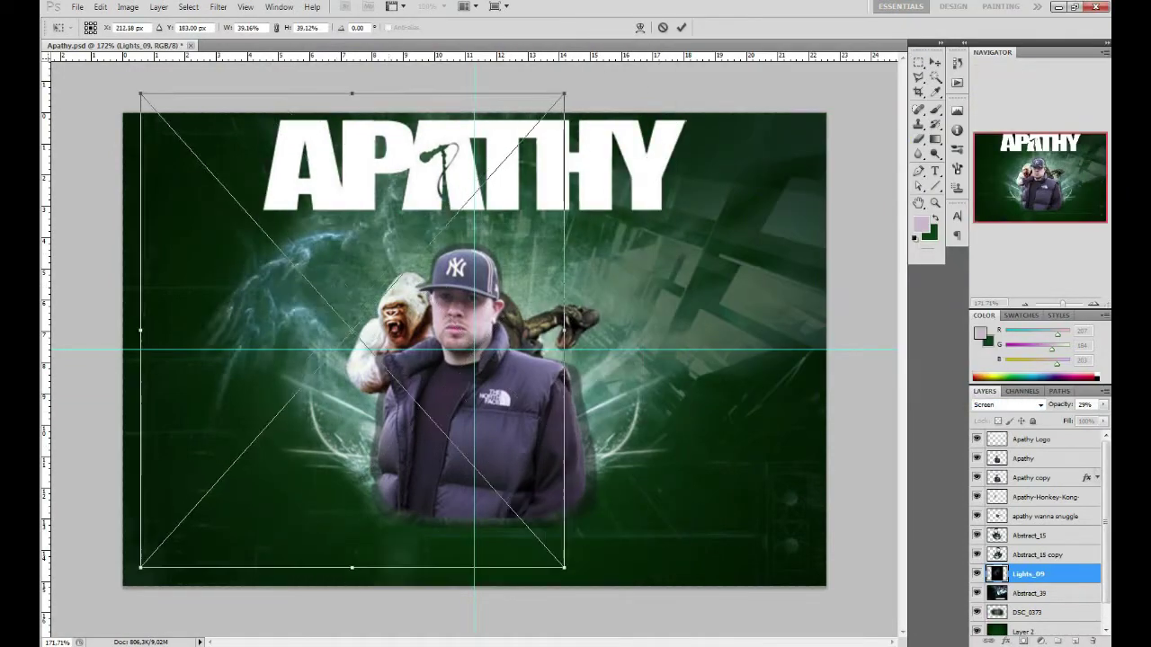
left_click_drag(593, 575, 620, 382)
key("Return")
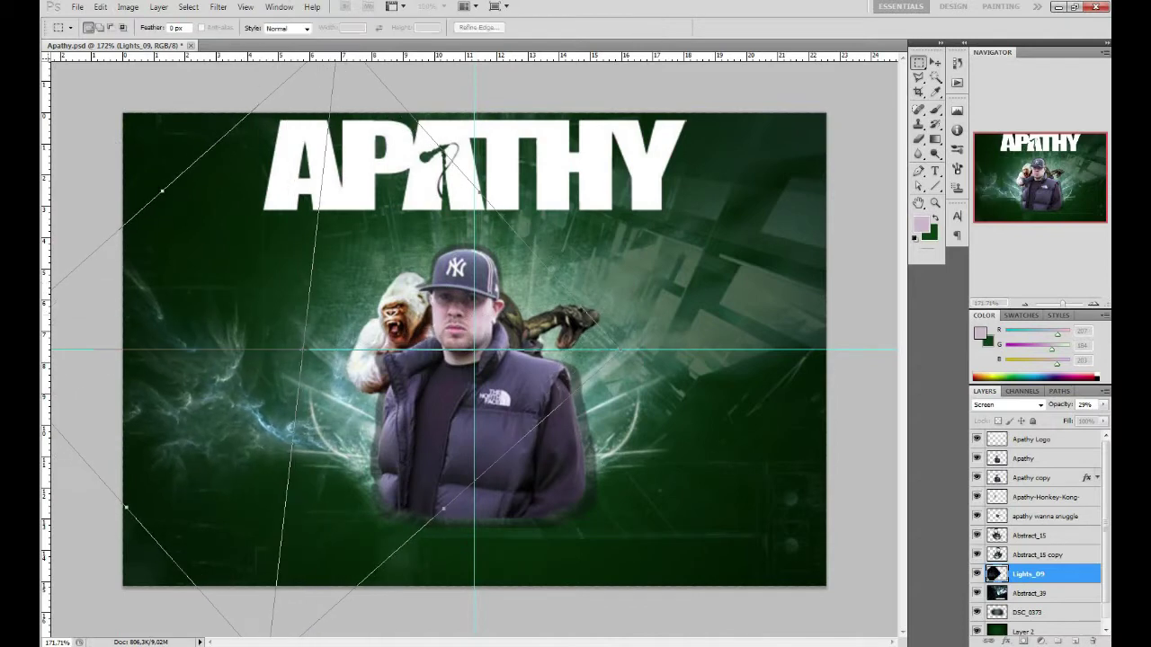
- Raise Lights_09 to 100% opacity and centre the glow just behind the man
key("0")
left_click_drag(575, 270, 512, 296)
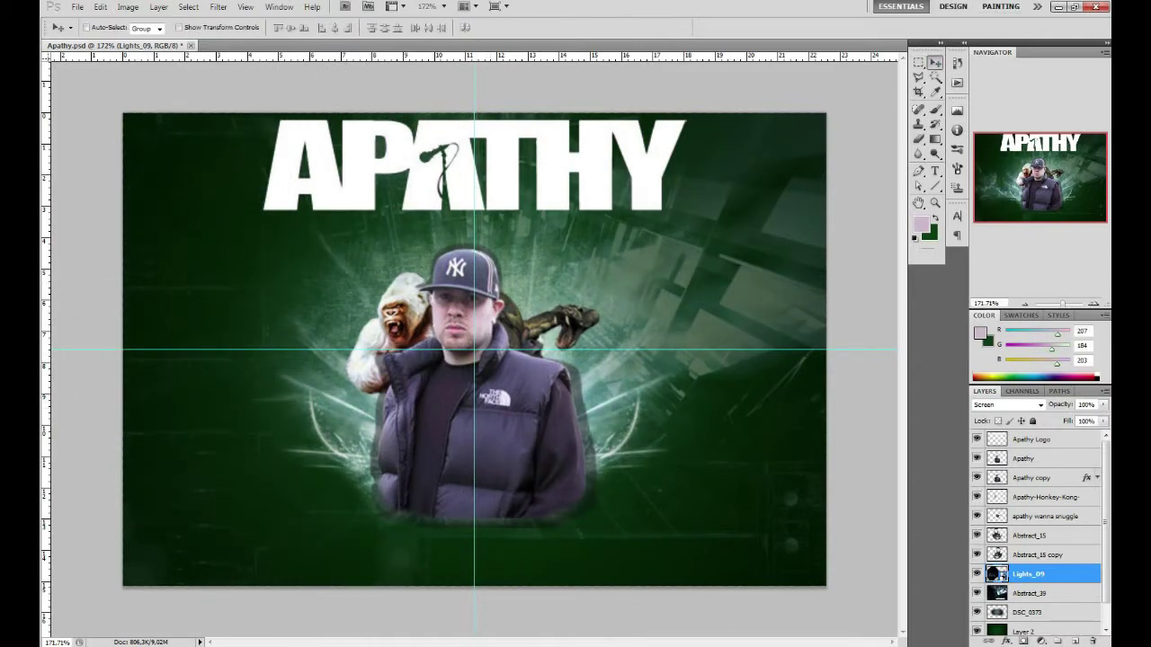
left_click_drag(512, 297, 521, 274)
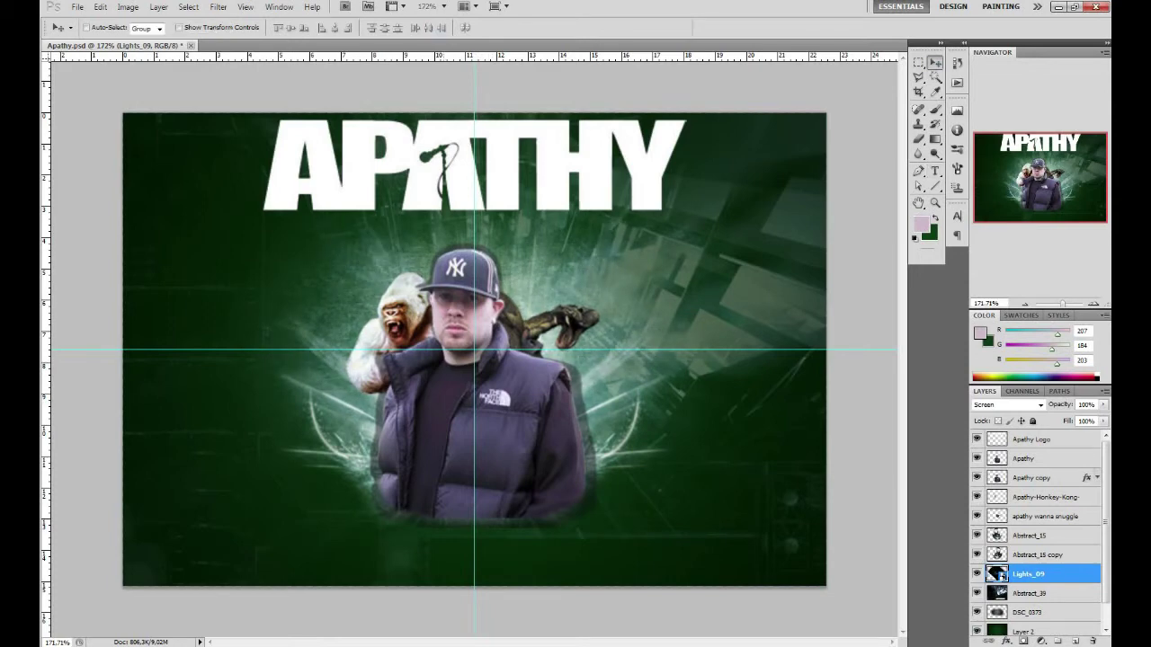
- Duplicate Lights_09 and change the copy's orientation with a transform
key("ctrl+j")
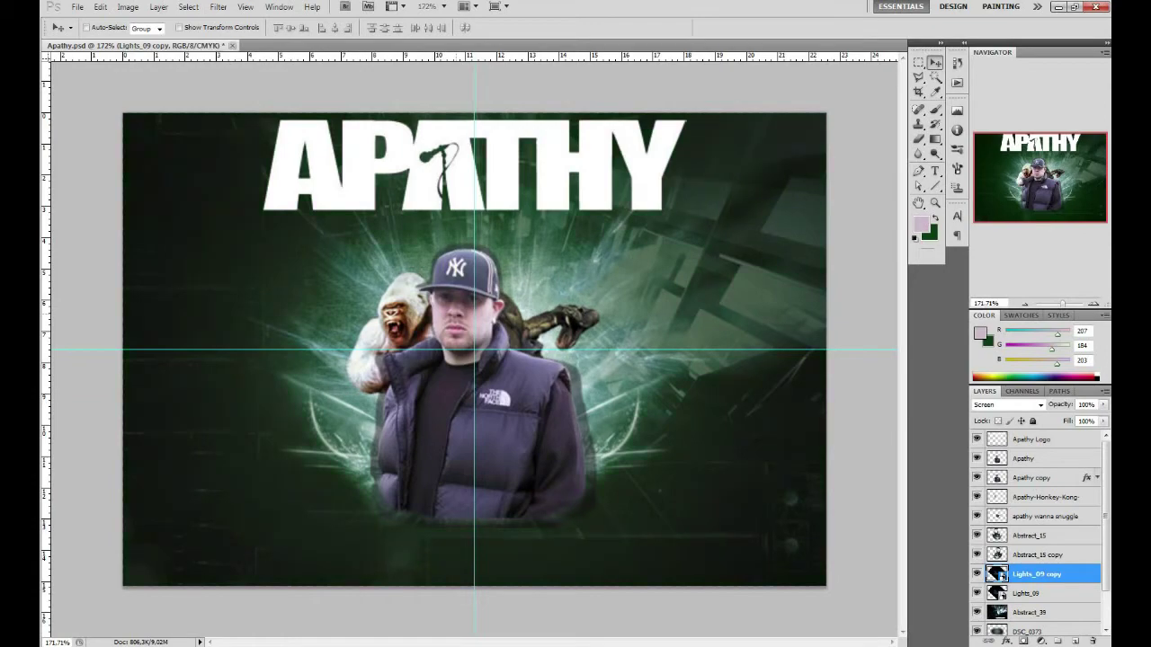
key("ctrl+t")
right_click(530, 258)
left_click(575, 441)
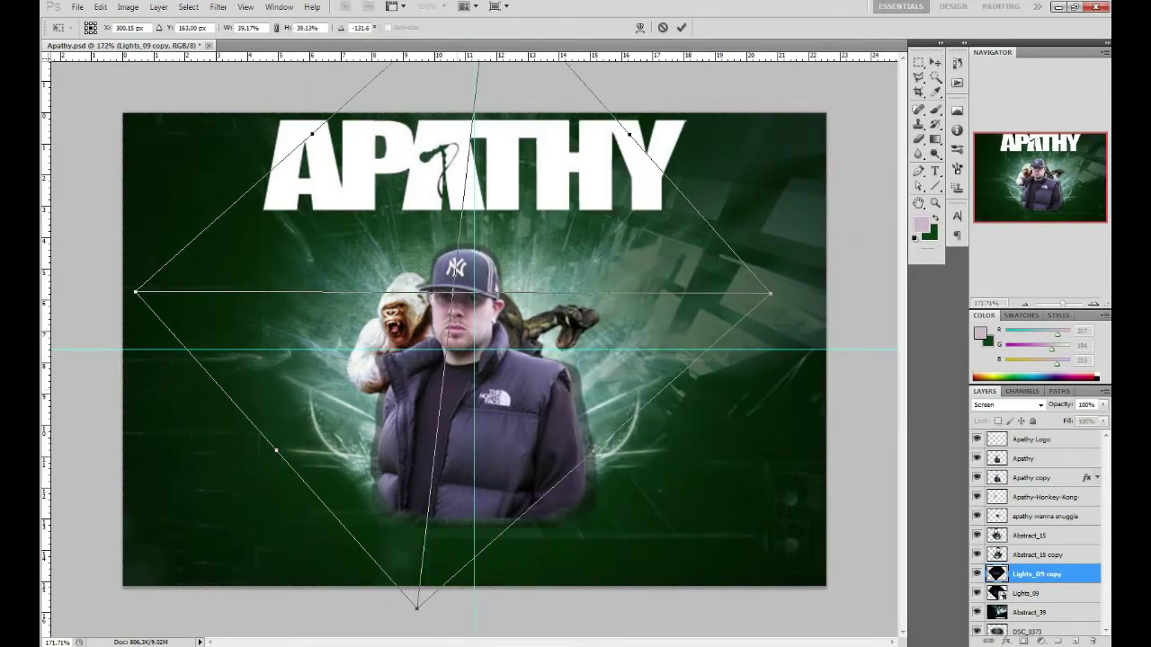
key("Return")
key("alt+Tab")
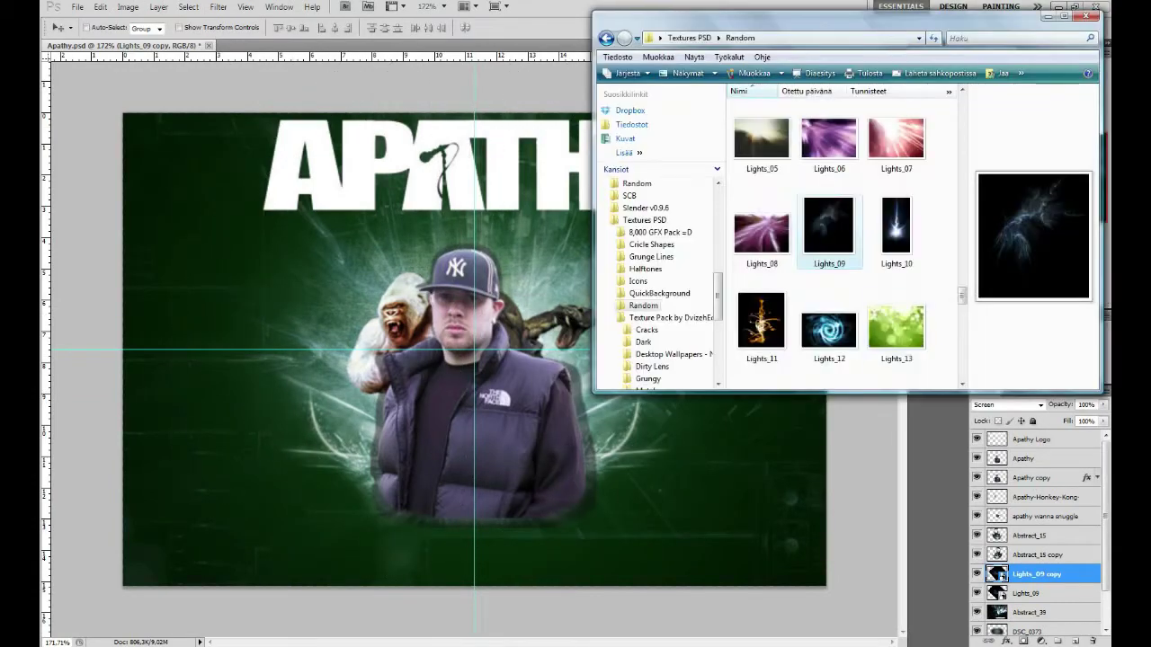
- Browse to the TEXTURES FOR YOUTUBE > metal textures folder, previewing the dark metal texture
scroll(845, 243, "down", 5)
scroll(896, 269, "down", 2)
scroll(896, 269, "down", 2)
left_click(897, 164)
left_click(671, 378)
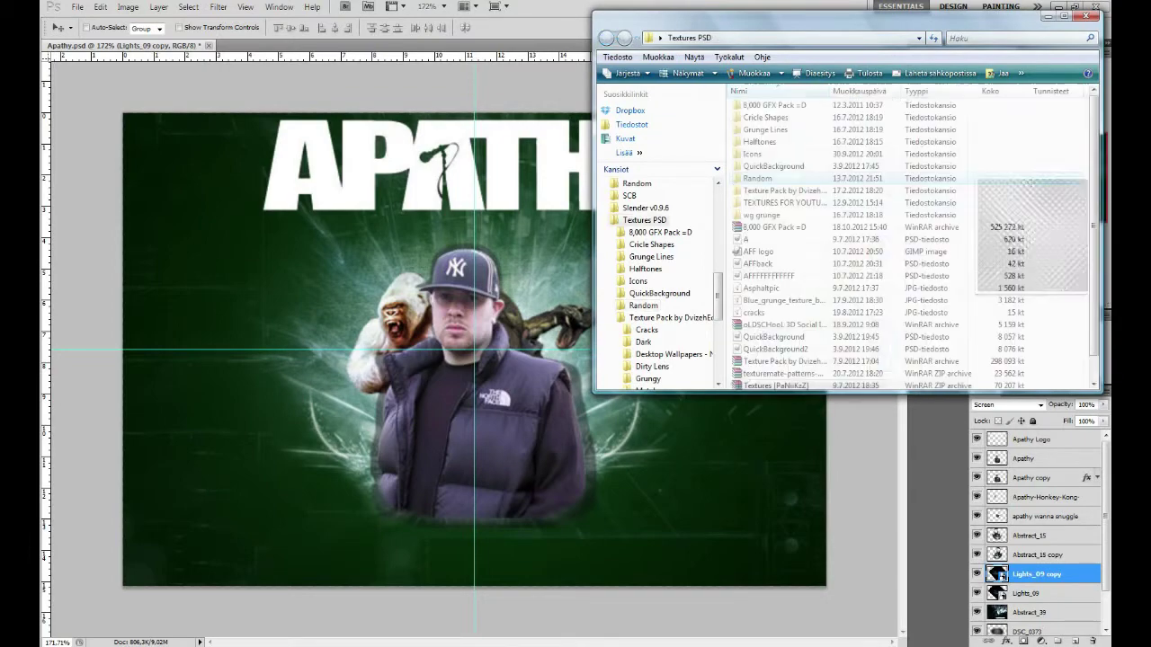
left_click(868, 289)
scroll(845, 270, "down", 3)
left_click(756, 261)
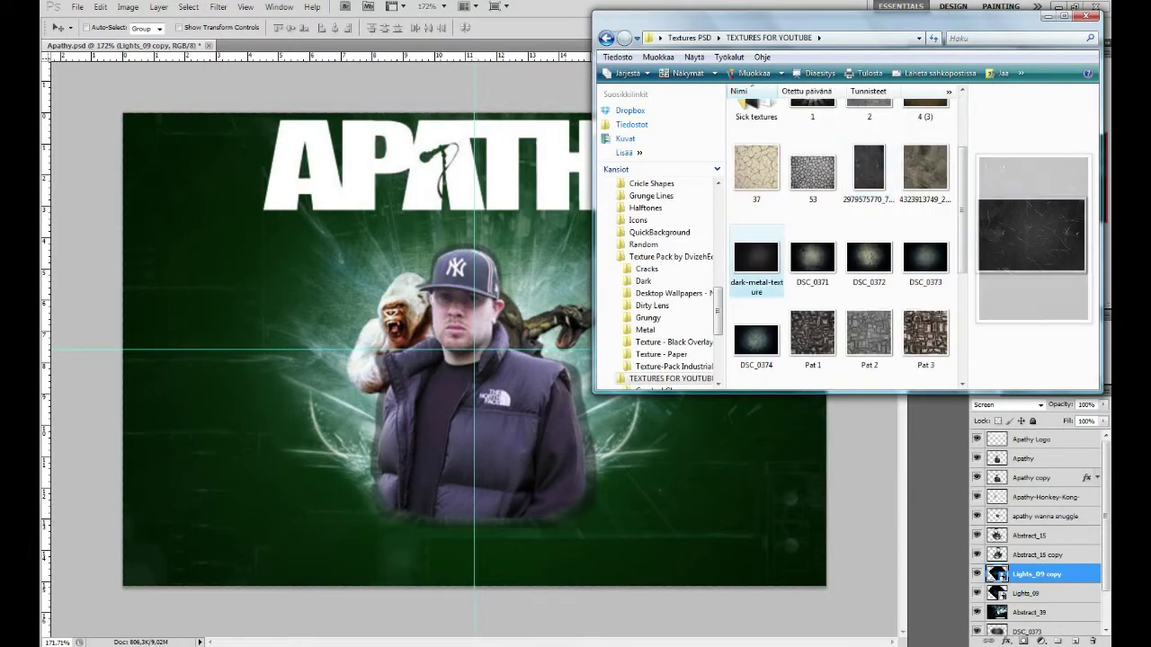
scroll(845, 270, "up", 2)
scroll(845, 270, "up", 2)
double_click(925, 130)
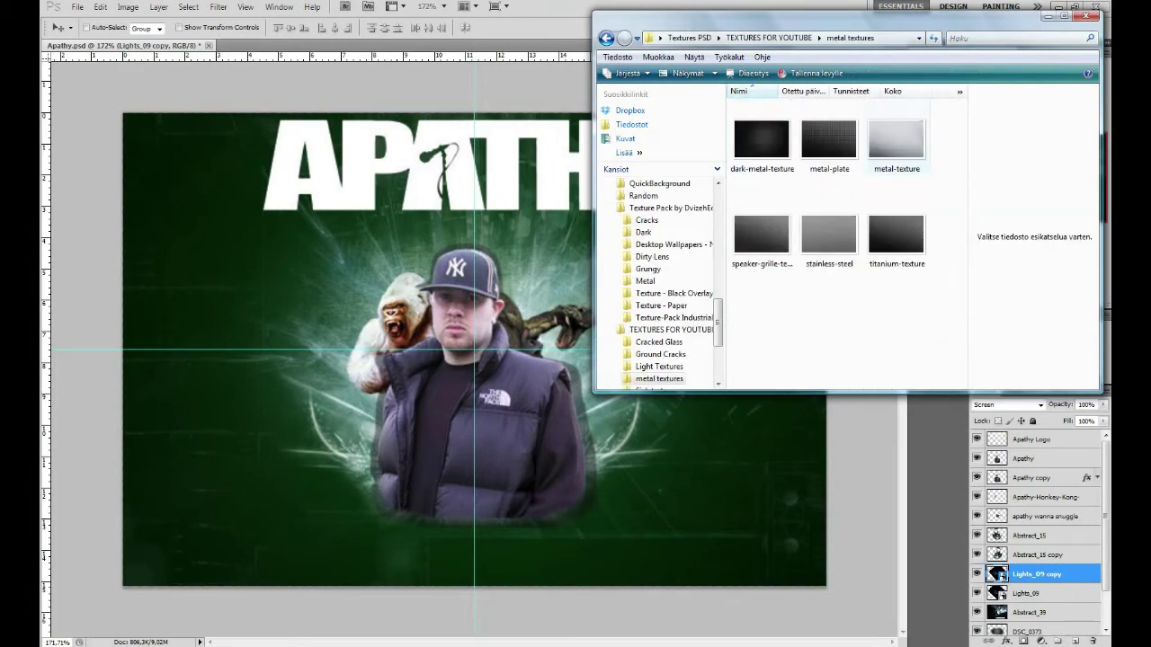
- Place dark-metal-texture on the canvas, stretched to cover it entirely
left_click_drag(758, 135, 449, 315)
left_click_drag(827, 115, 833, 109)
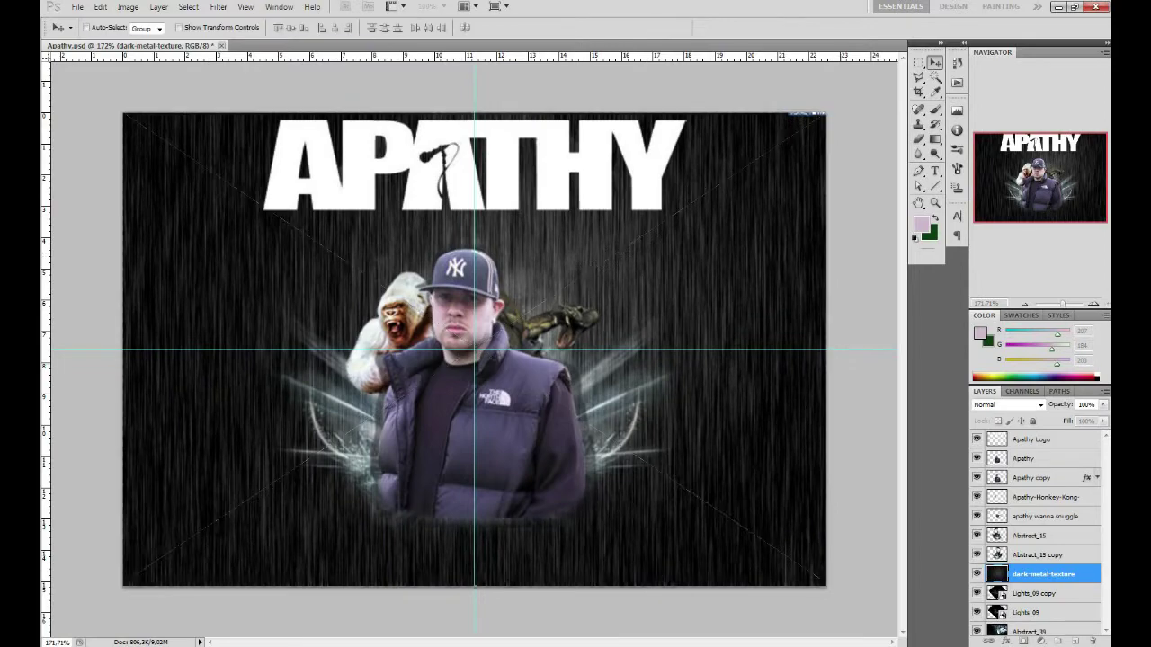
left_click_drag(832, 109, 841, 97)
key("Return")
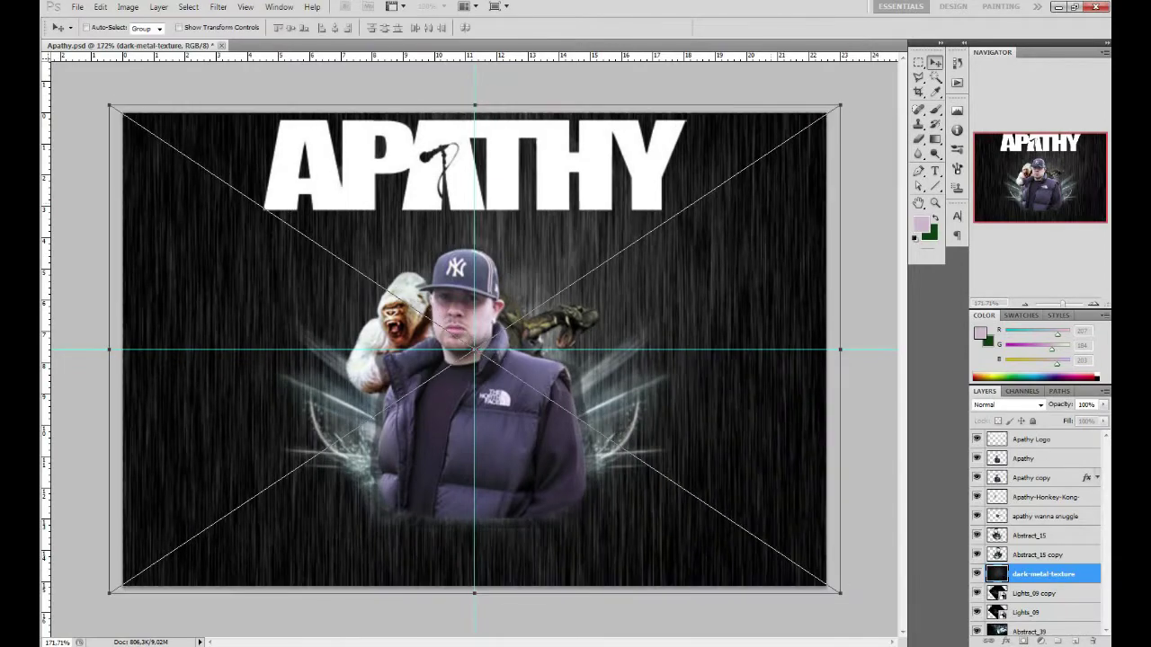
- Set the metal texture to Screen, move it lower in the stack, and fade to 29%
left_click(1007, 404)
left_click(998, 174)
left_click_drag(1042, 573, 1043, 604)
scroll(1039, 530, "down", 3)
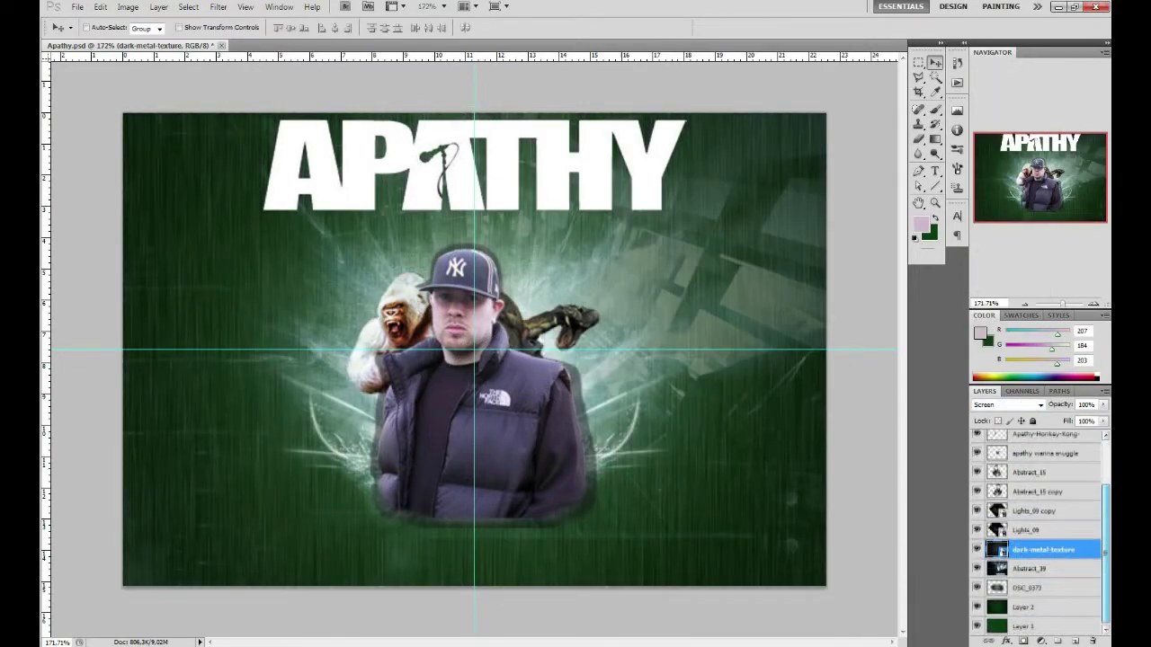
left_click_drag(1043, 549, 1042, 577)
left_click_drag(1103, 404, 1057, 419)
scroll(1039, 530, "up", 3)
- Duplicate the rapper layer and enlarge the copy to about 104%
left_click(1033, 477)
key("ctrl+j")
key("ctrl+t")
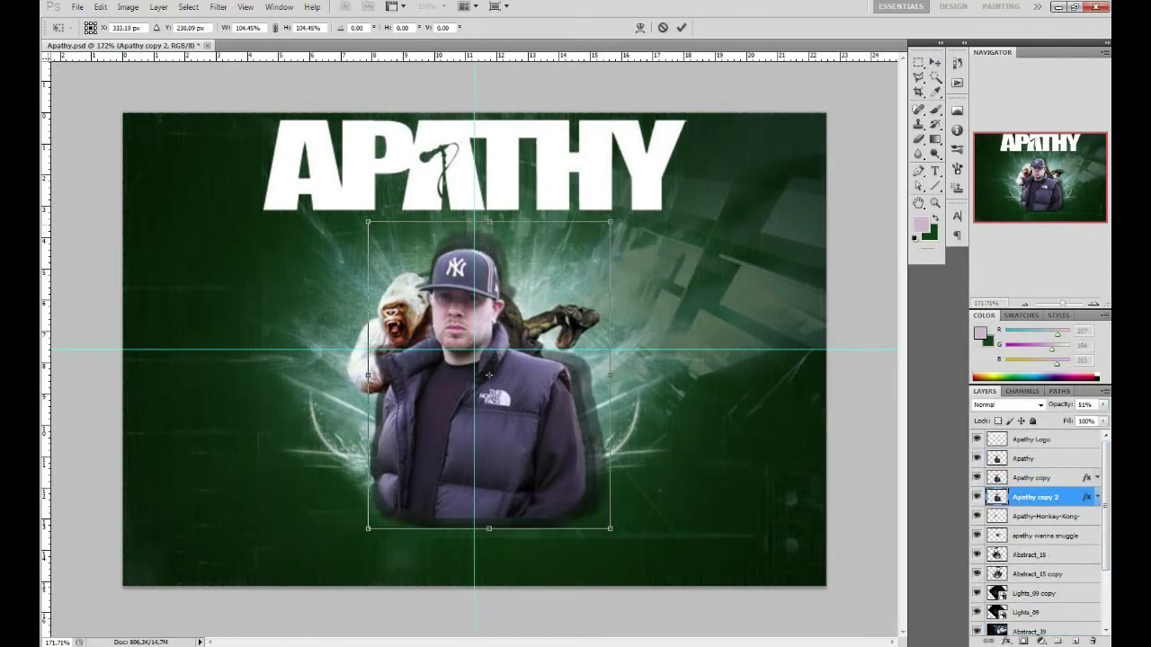
left_click_drag(367, 235, 360, 227)
key("Return")
- Make two transformed duplicates of the Apathy-Honkey-Kong gorilla layer
key("alt+bracketleft")
key("ctrl+j")
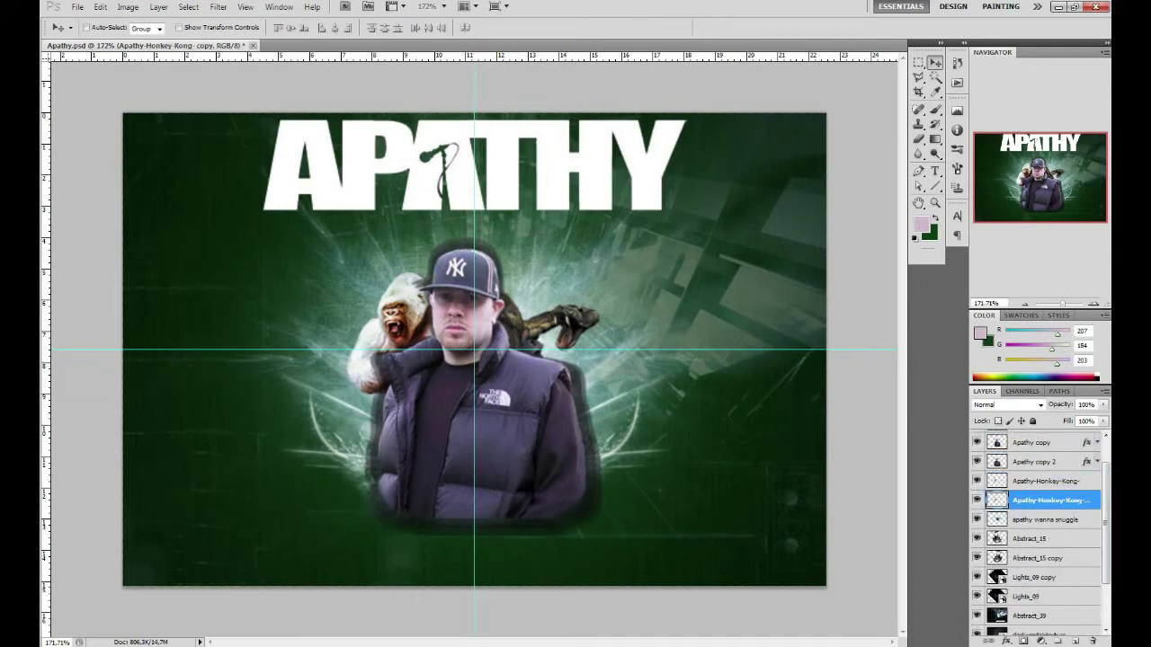
key("ctrl+t")
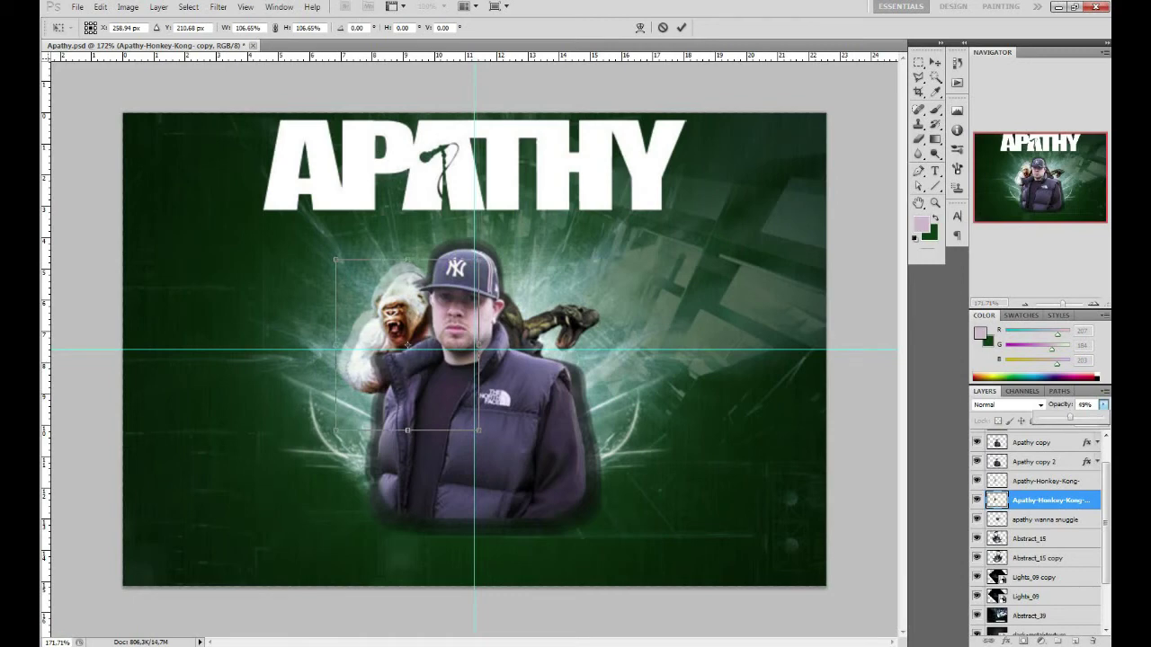
key("Return")
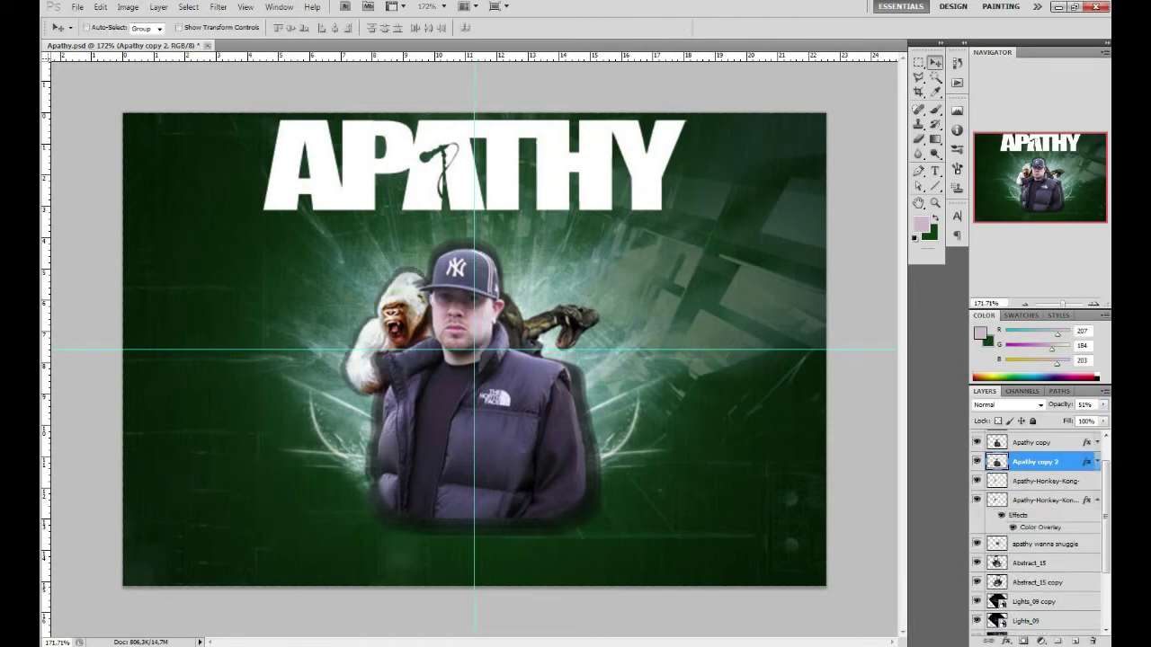
left_click(1097, 500)
key("ctrl+j")
key("ctrl+t")
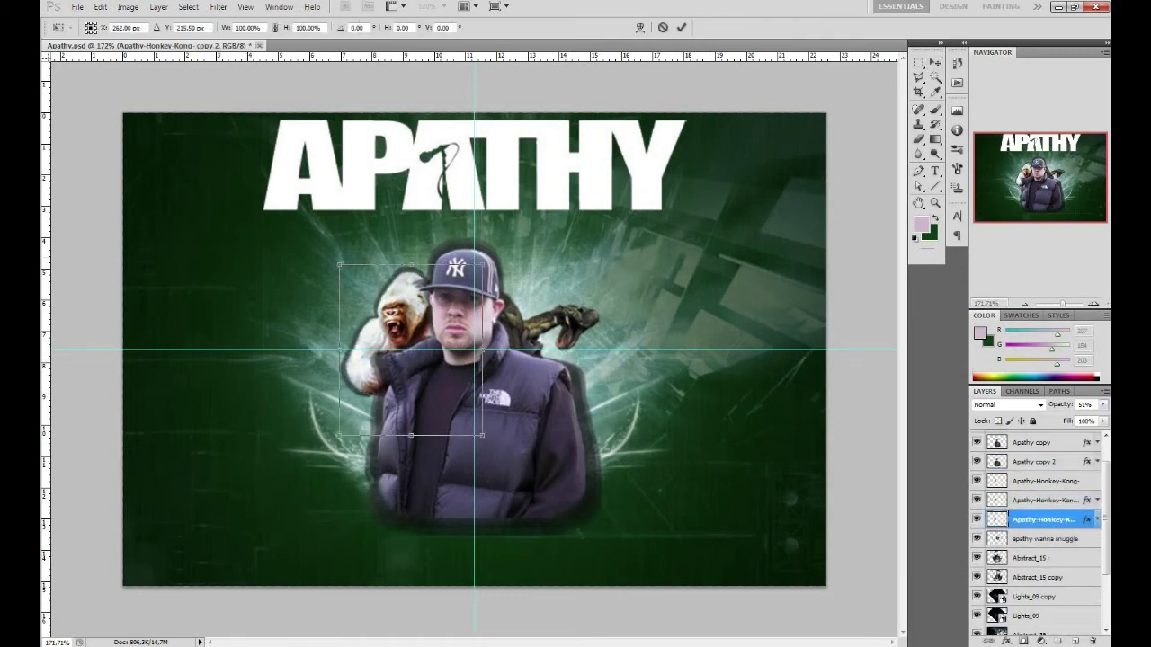
key("Return")
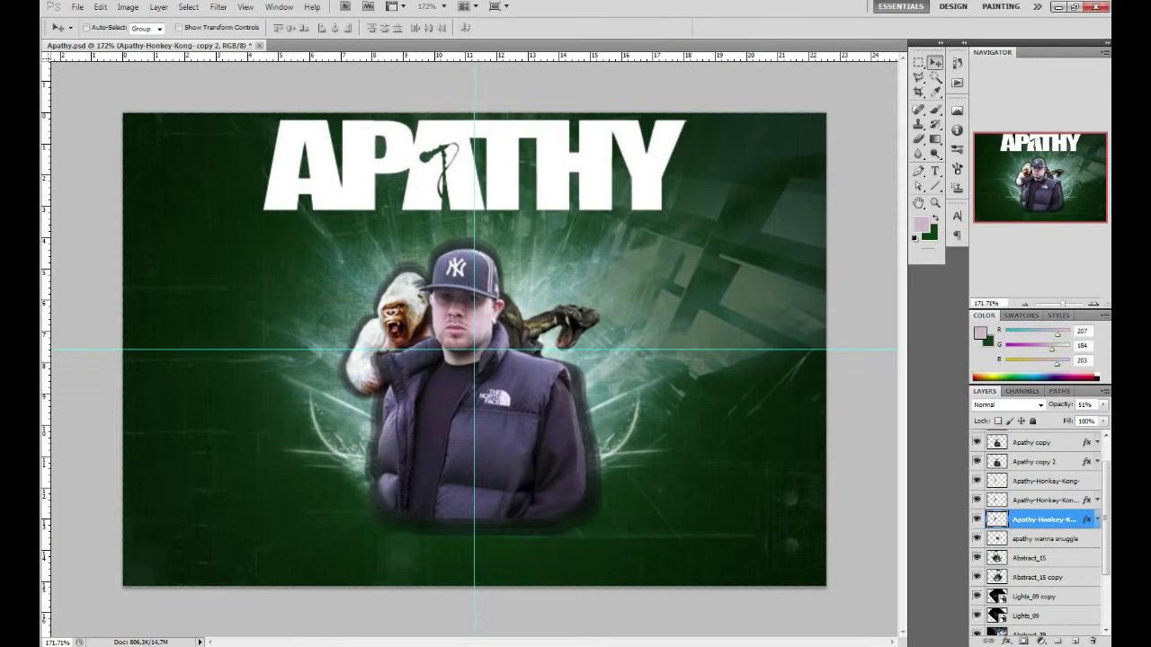
- Duplicate the apathy wanna snuggle creature layer twice and fill a copy with foreground colour
left_click(1043, 538)
key("ctrl+j")
left_click(1103, 404)
key("ctrl+j")
key("ctrl+t")
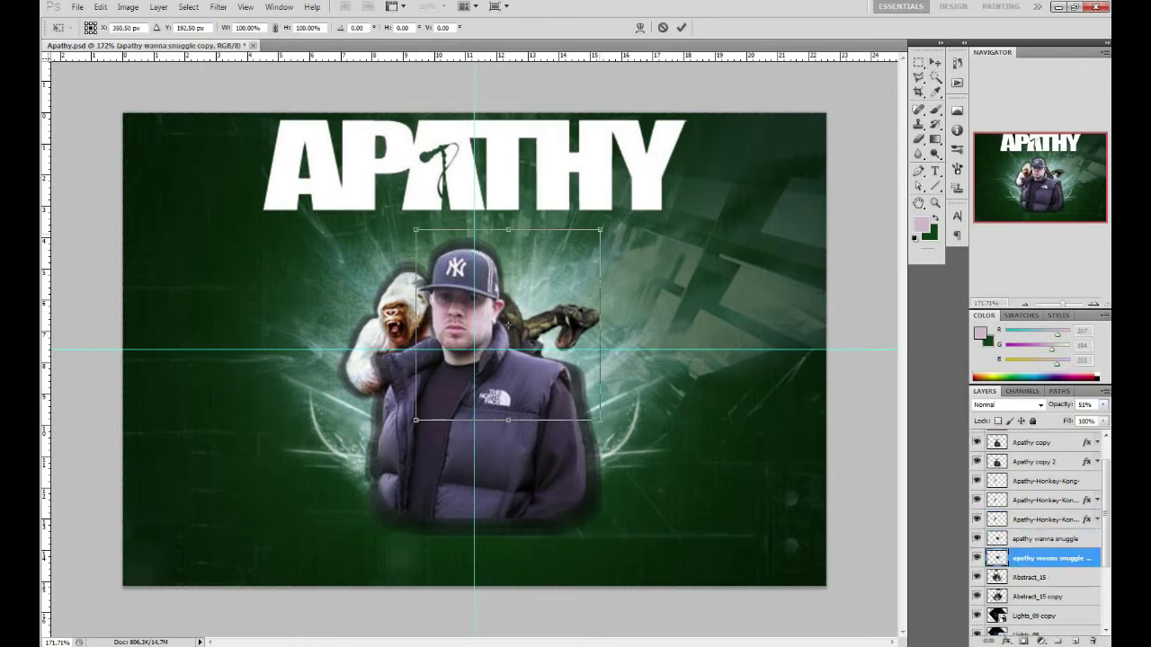
key("Return")
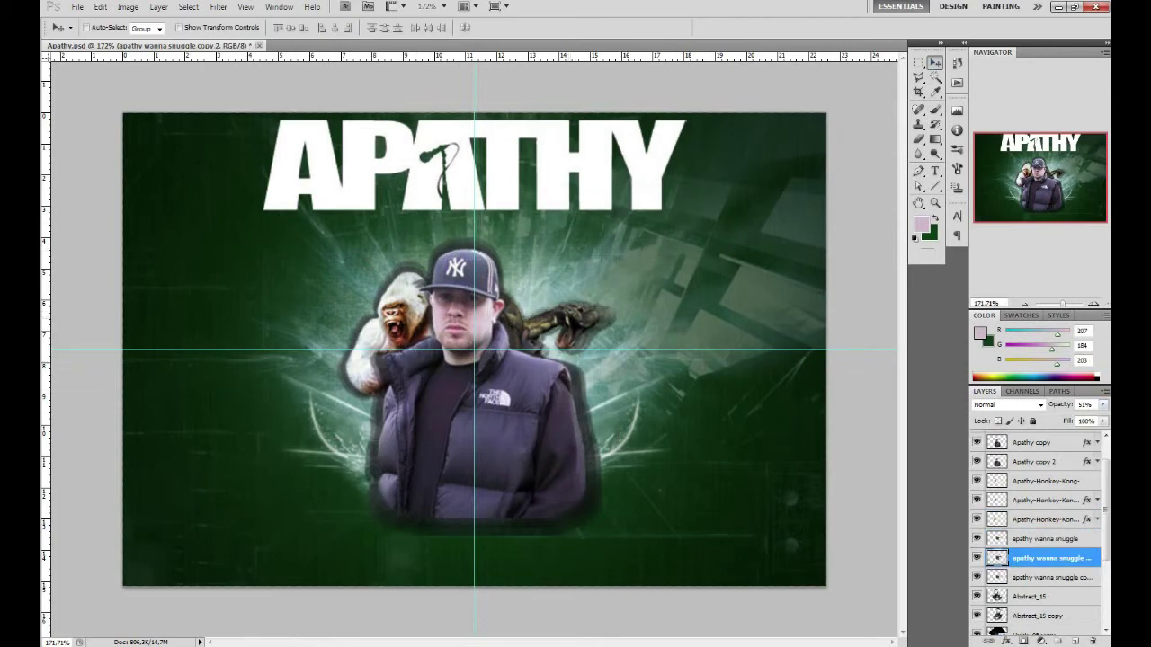
key("alt+bracketleft")
key("alt+BackSpace")
key("ctrl+z")
key("alt+bracketleft")
key("alt+BackSpace")
- Slightly enlarge the two faded rapper copies
key("ctrl+alt+z")
key("ctrl+alt+z")
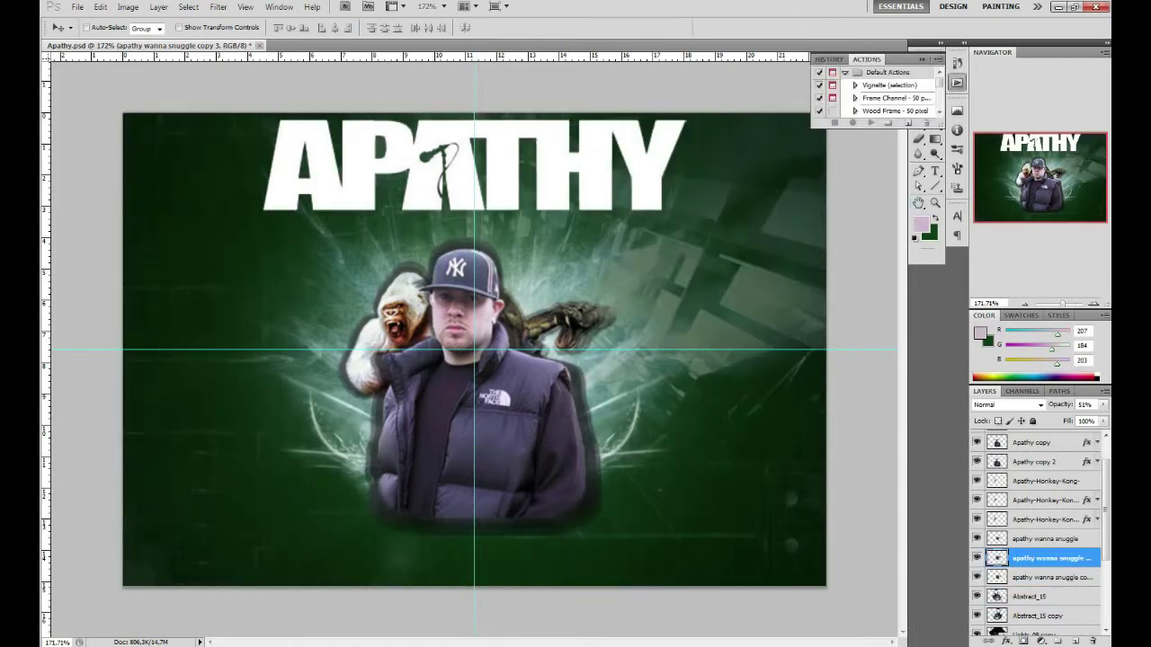
key("ctrl+t")
key("Return")
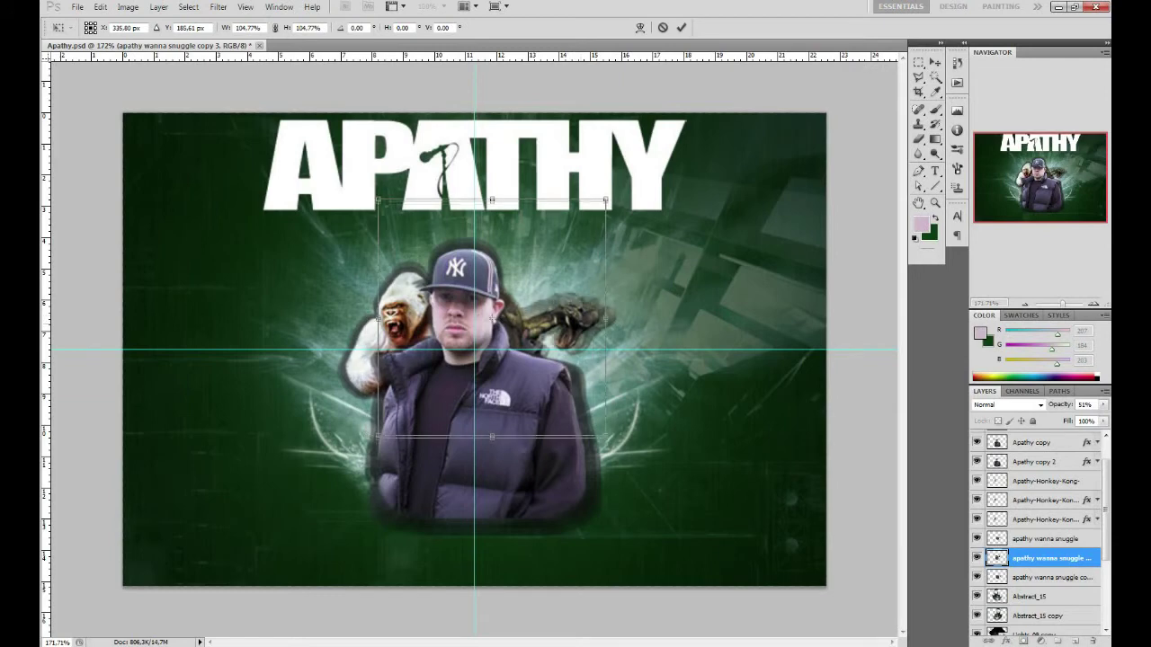
key("alt+bracketleft")
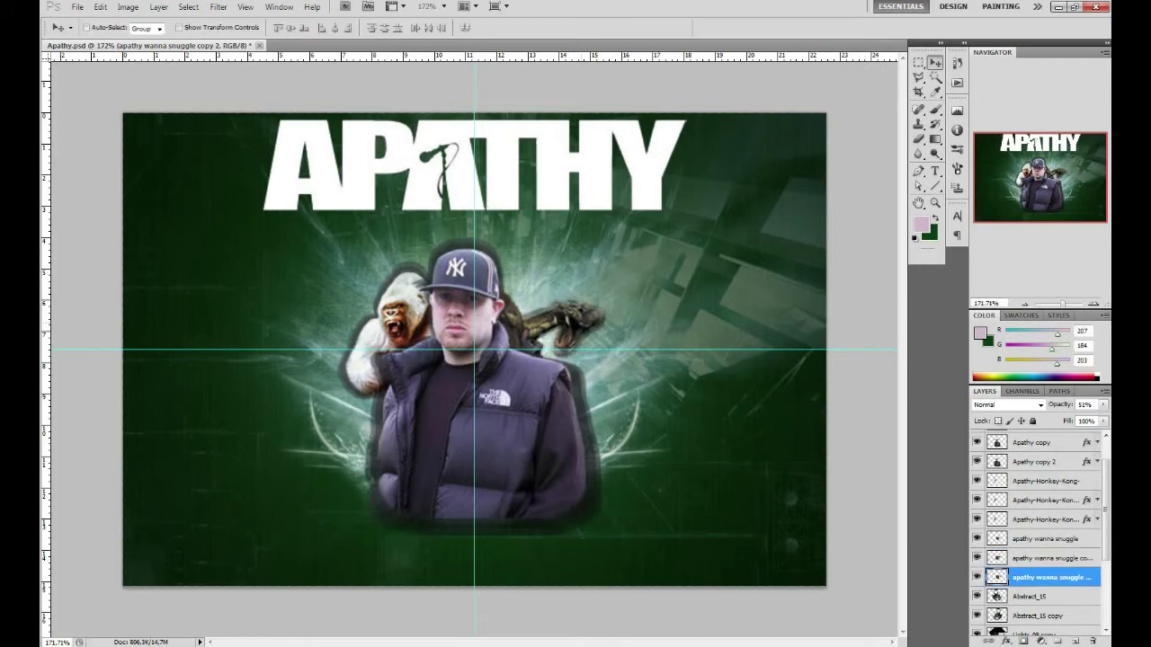
key("ctrl+t")
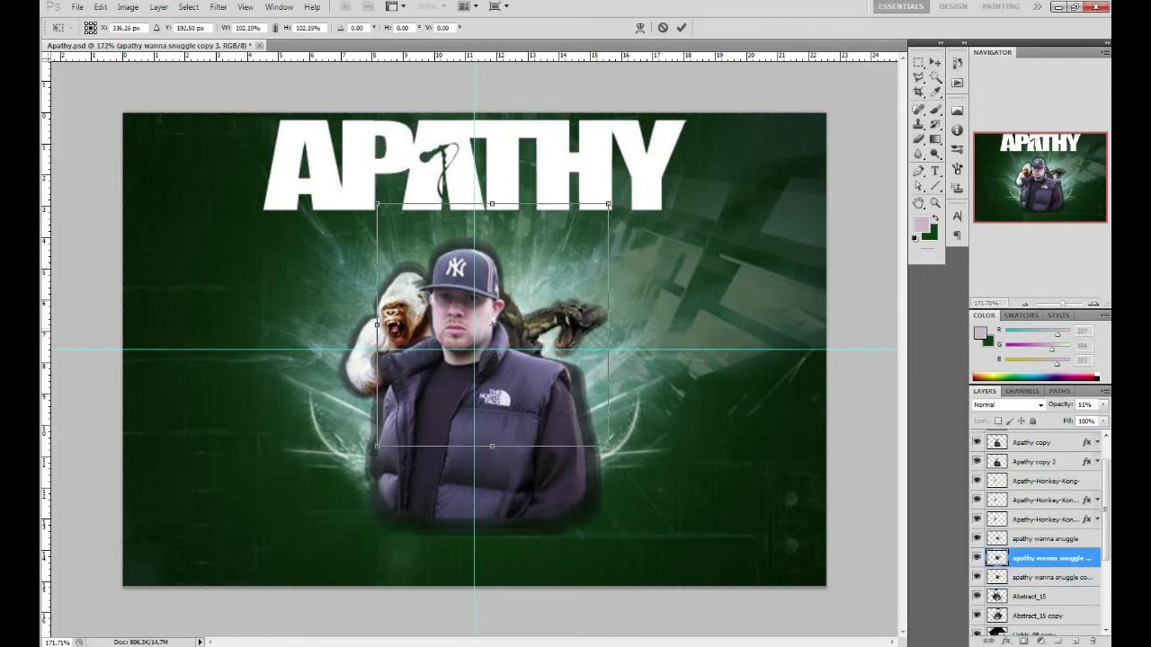
key("Return")
- Alt-drag the creature copy's layer effects onto both rapper copies
key("alt+bracketright")
key("alt+bracketright")
left_click_drag(1086, 520, 1048, 558)
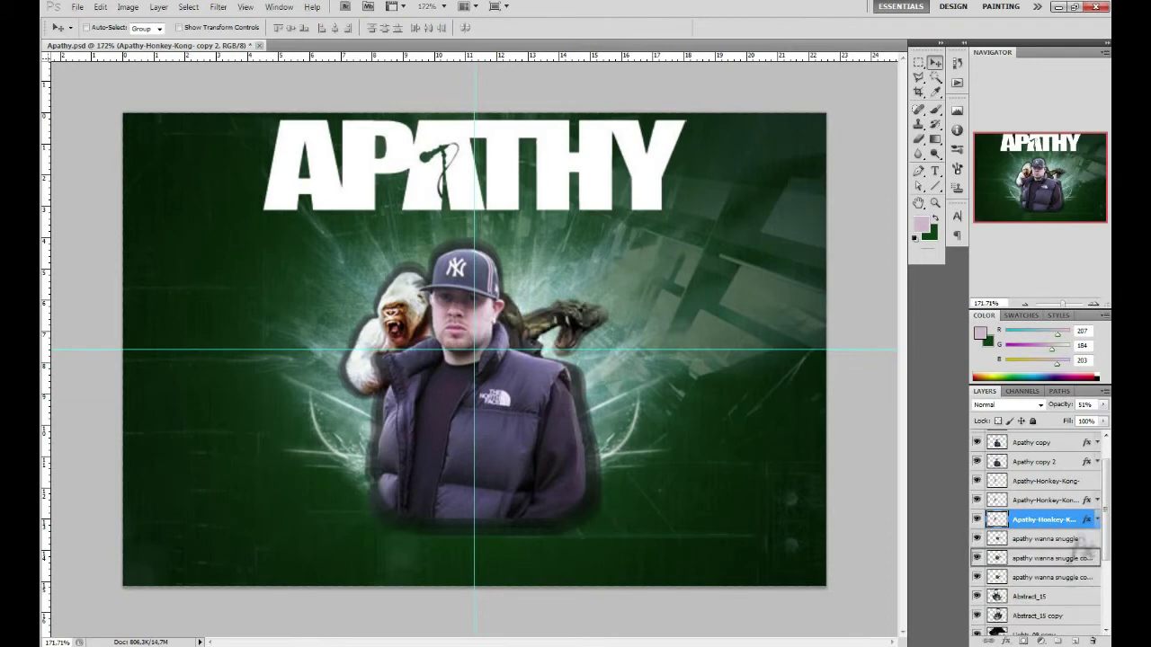
left_click_drag(1086, 520, 1047, 577)
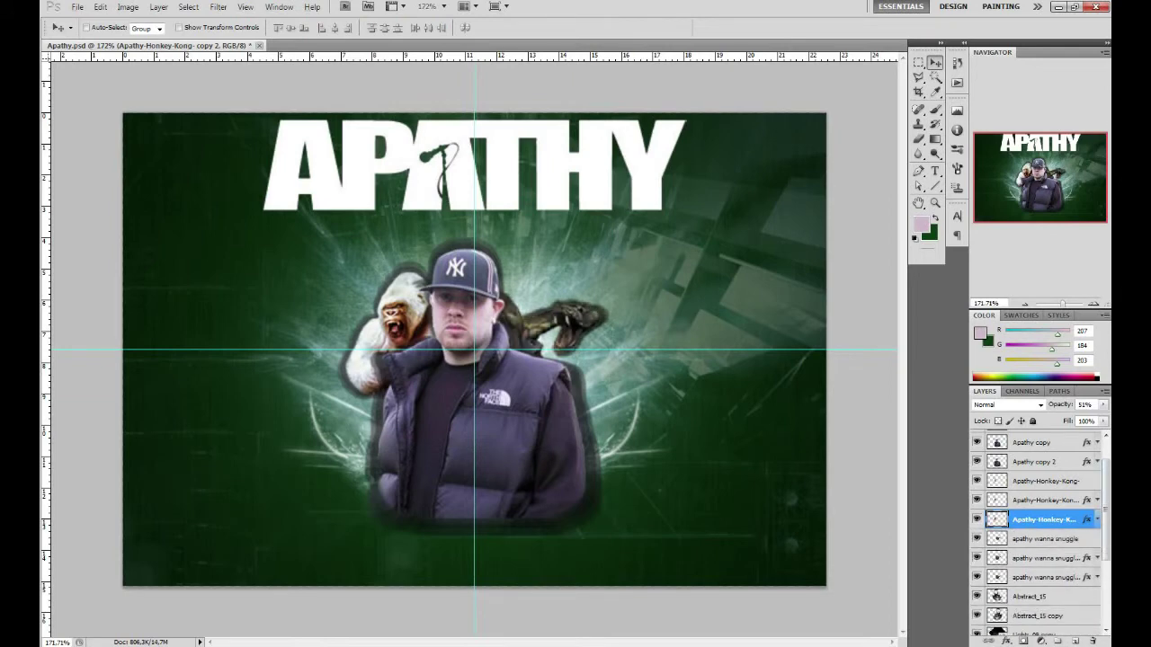
scroll(1043, 521, "up", 2)
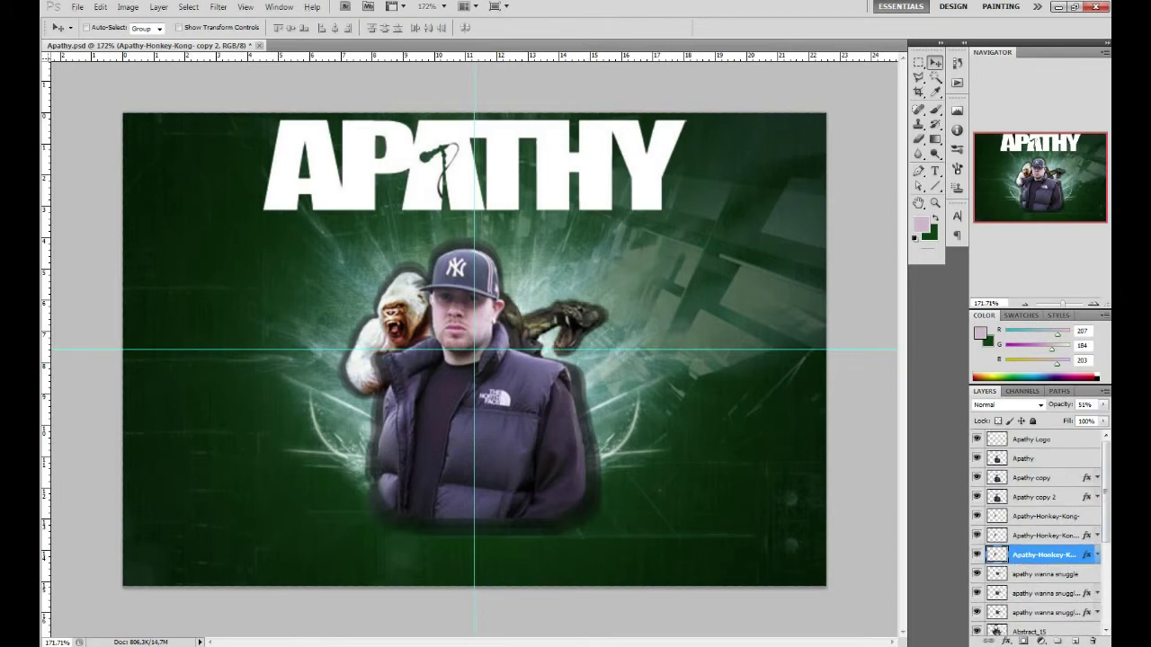
- Add an Outer Glow to the Apathy layer using a dark green sampled from the artwork
double_click(1042, 458)
left_click(670, 426)
left_click(800, 451)
key("Return")
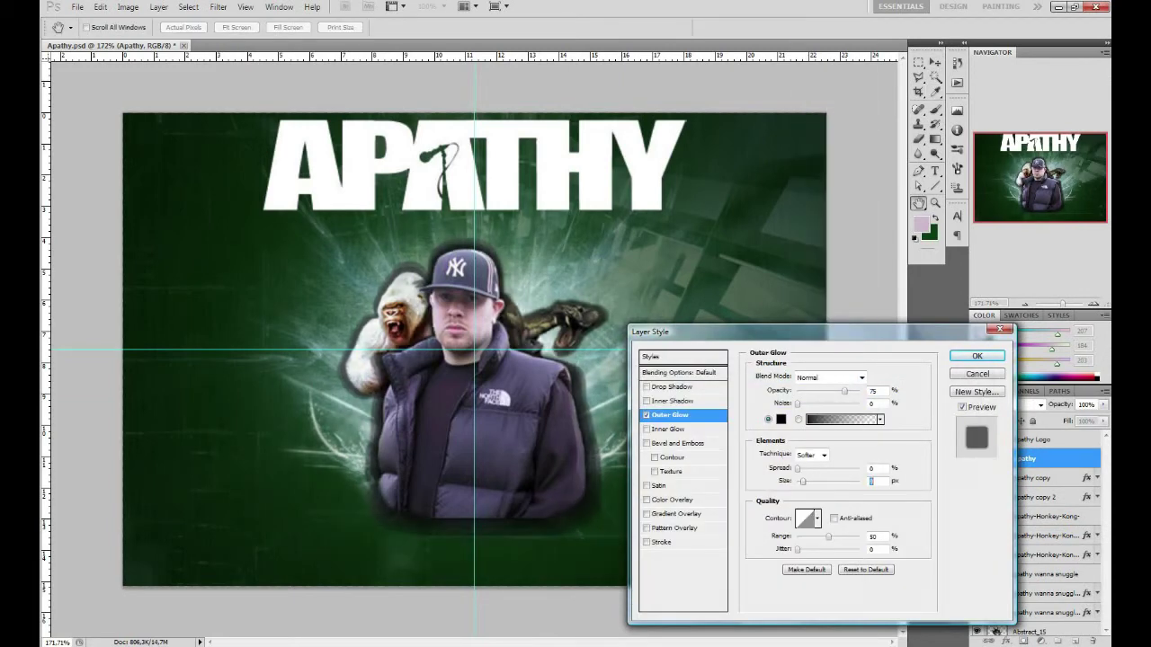
left_click(780, 419)
left_click_drag(485, 405, 176, 186)
key("Return")
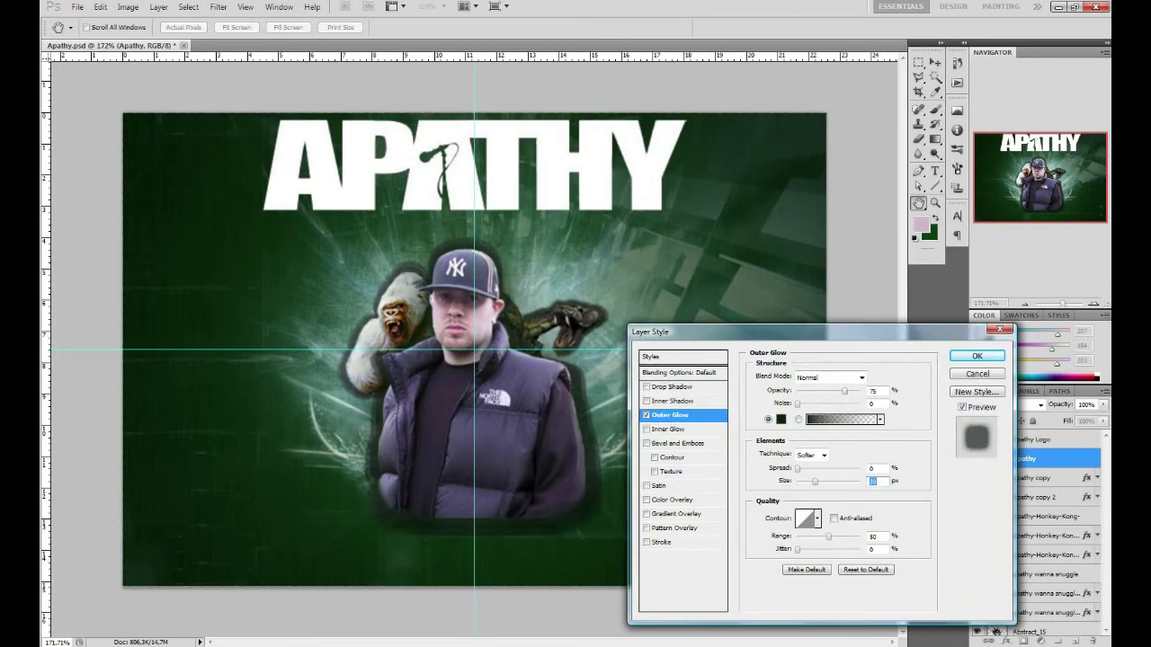
key("Return")
key("v")
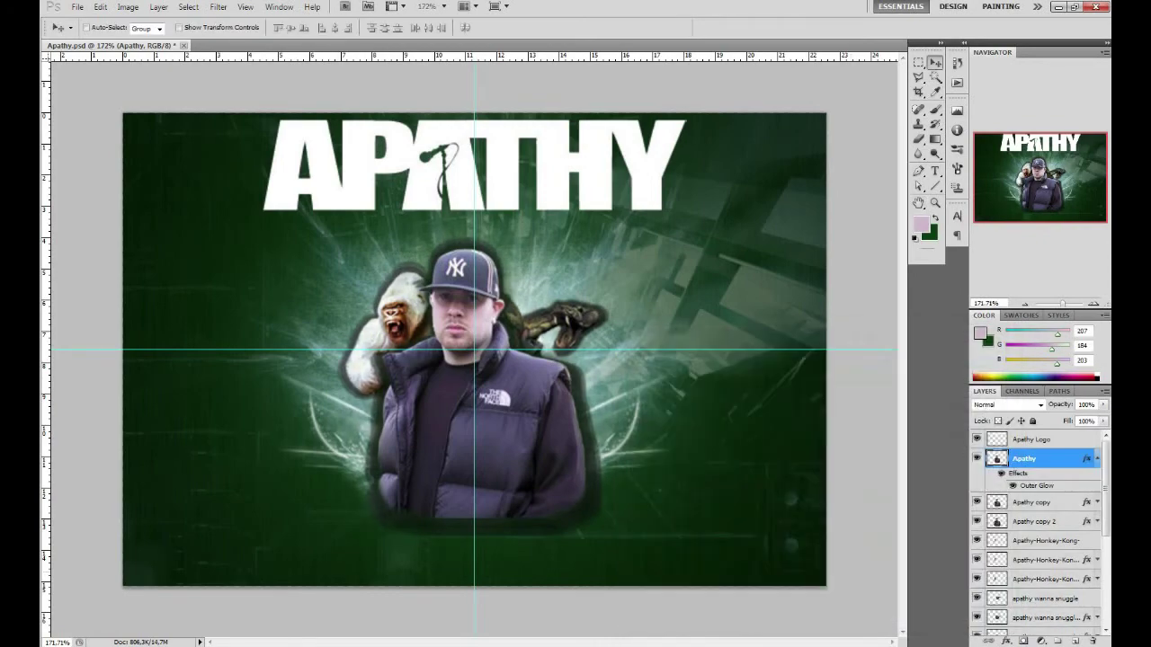
- Open the layer style settings of the Apathy Logo layer
scroll(474, 350, "down", 3)
scroll(473, 350, "down", 2)
scroll(474, 350, "up", 5)
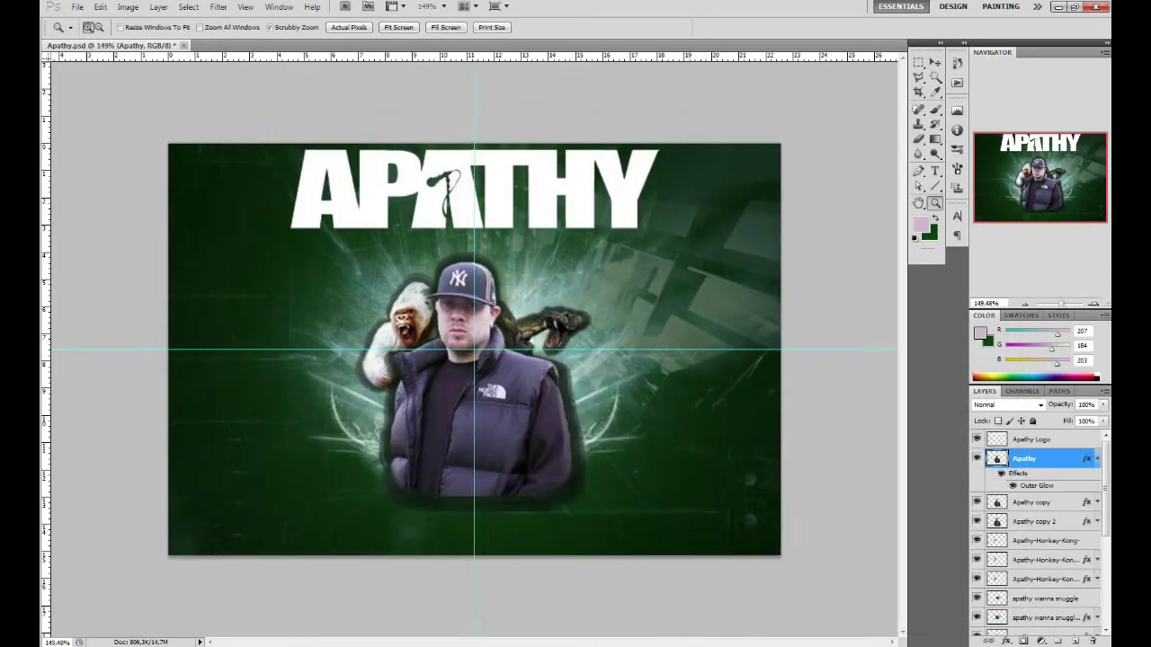
double_click(1056, 439)
- Add a Gradient Overlay to the logo running from black to a light green sampled from the artwork
left_click(679, 513)
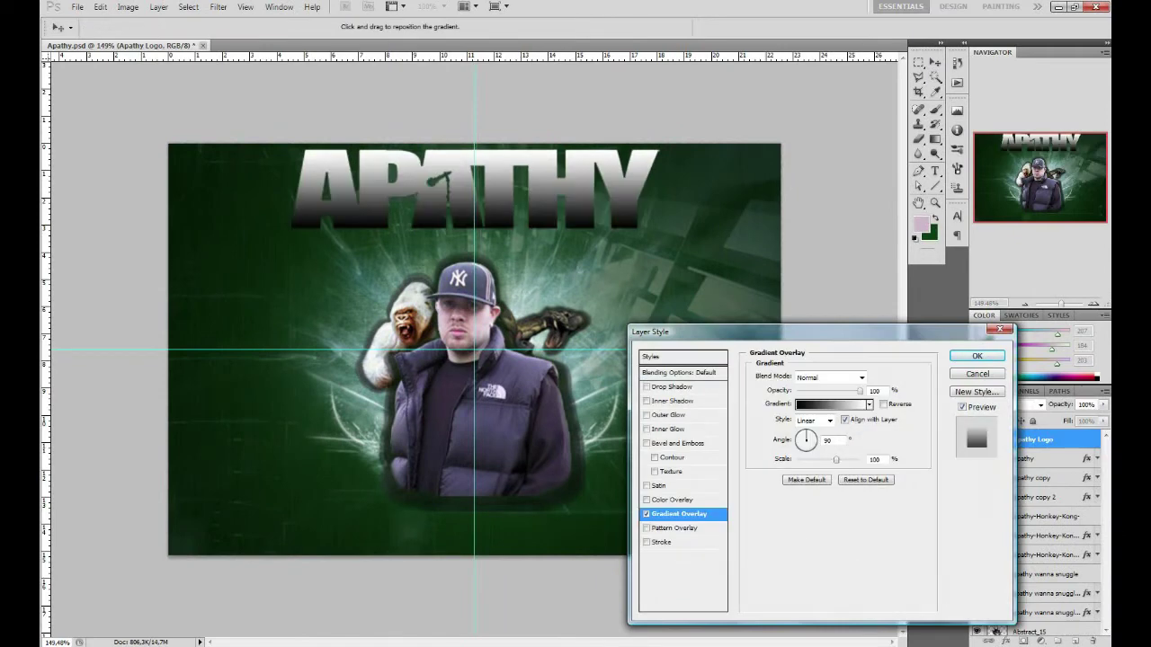
left_click(832, 404)
double_click(642, 509)
left_click(939, 414)
left_click(878, 509)
double_click(877, 509)
left_click(234, 269)
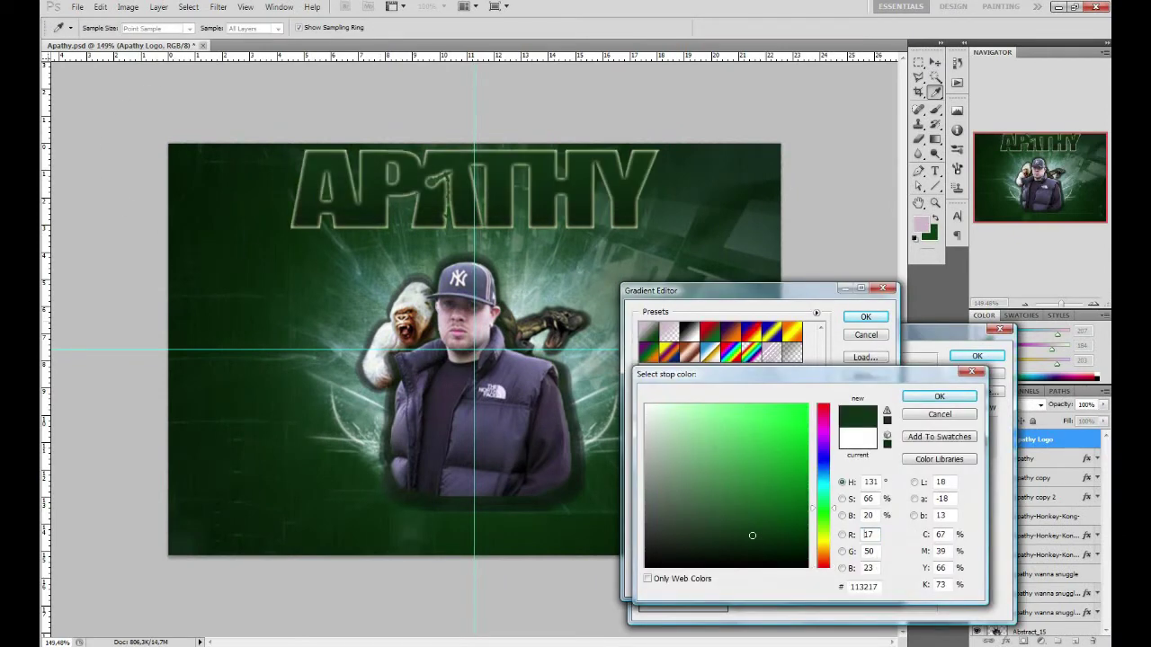
left_click_drag(769, 523, 760, 498)
left_click(938, 395)
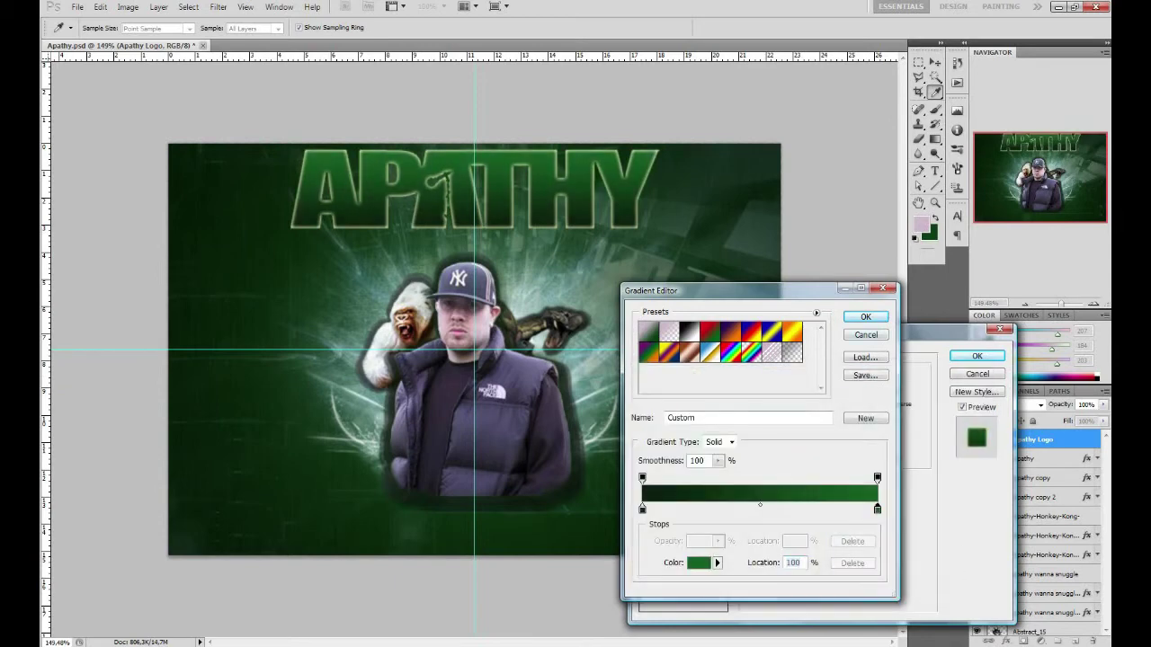
- Enable Inner Glow on the logo and enter its colour as a hex code
left_click(865, 316)
left_click(762, 435)
double_click(860, 586)
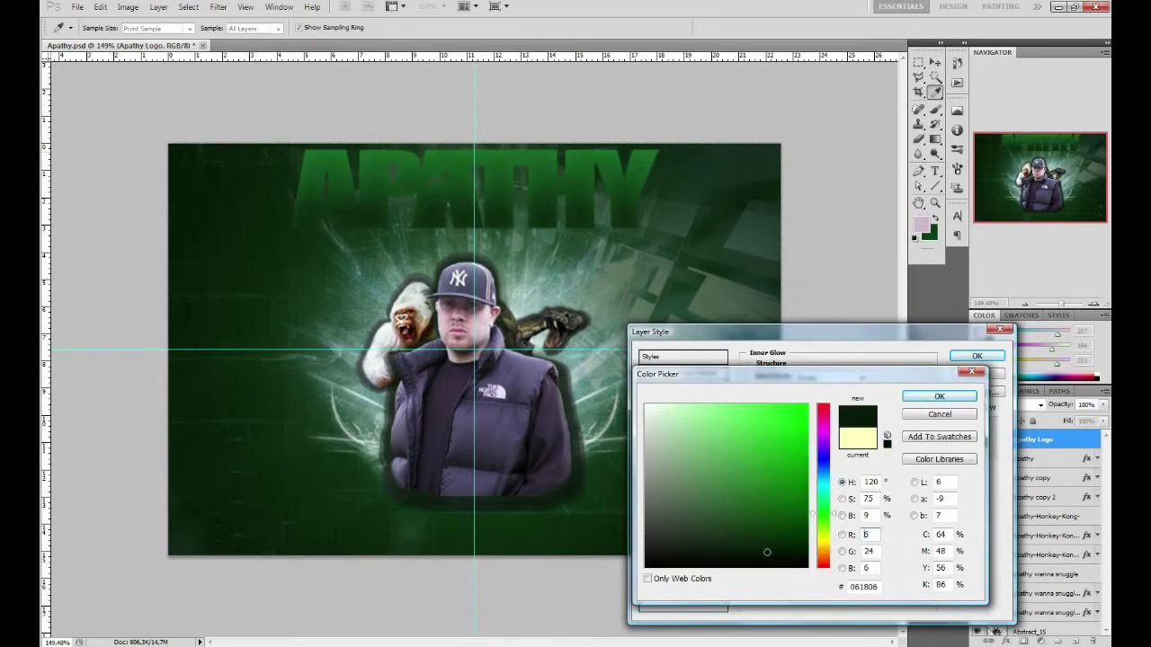
type("ffffff")
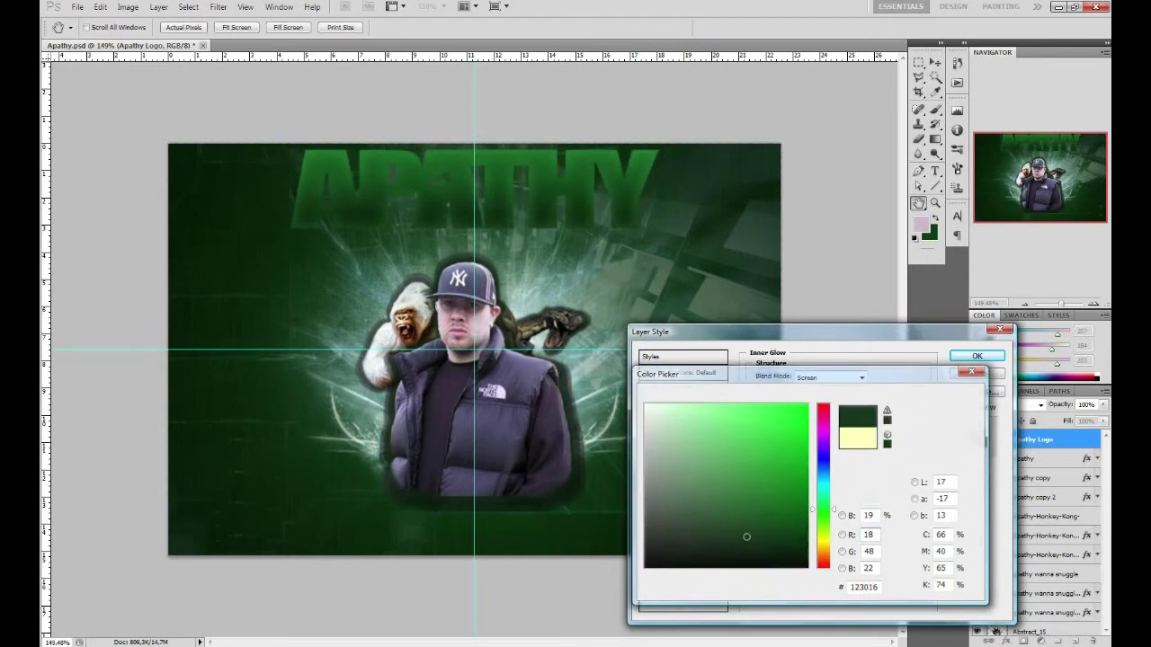
key("Return")
- Switch the inner glow to a dark green gradient sampled from the artwork and apply both styles
left_click(880, 419)
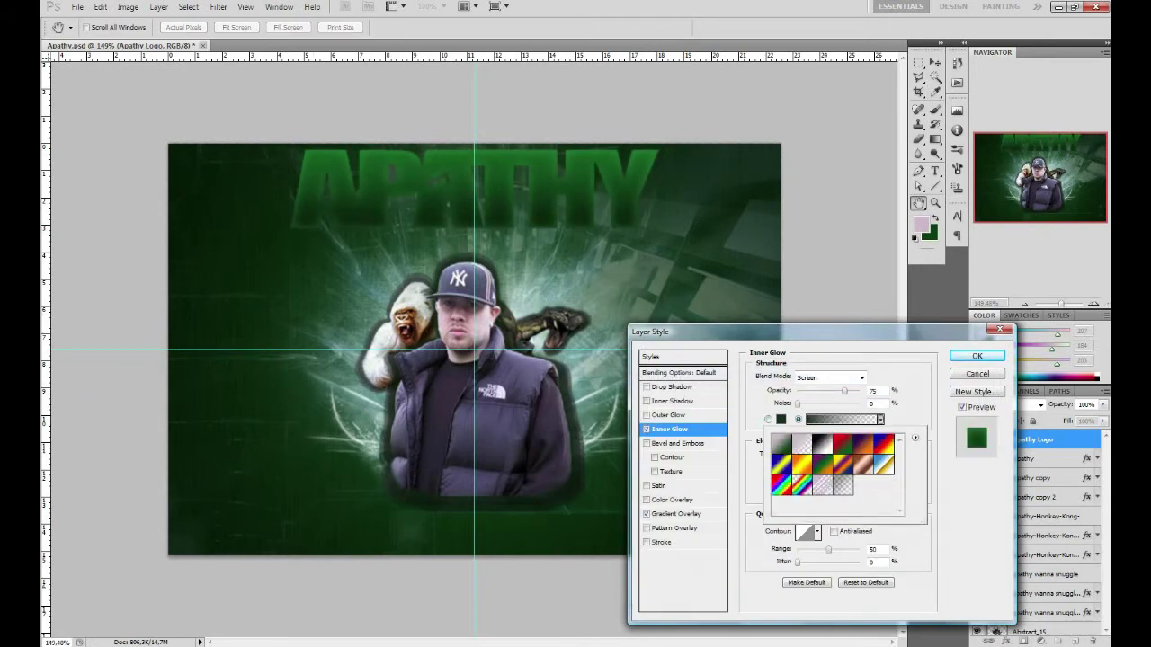
left_click(843, 419)
left_click(878, 508)
left_click_drag(181, 160, 305, 349)
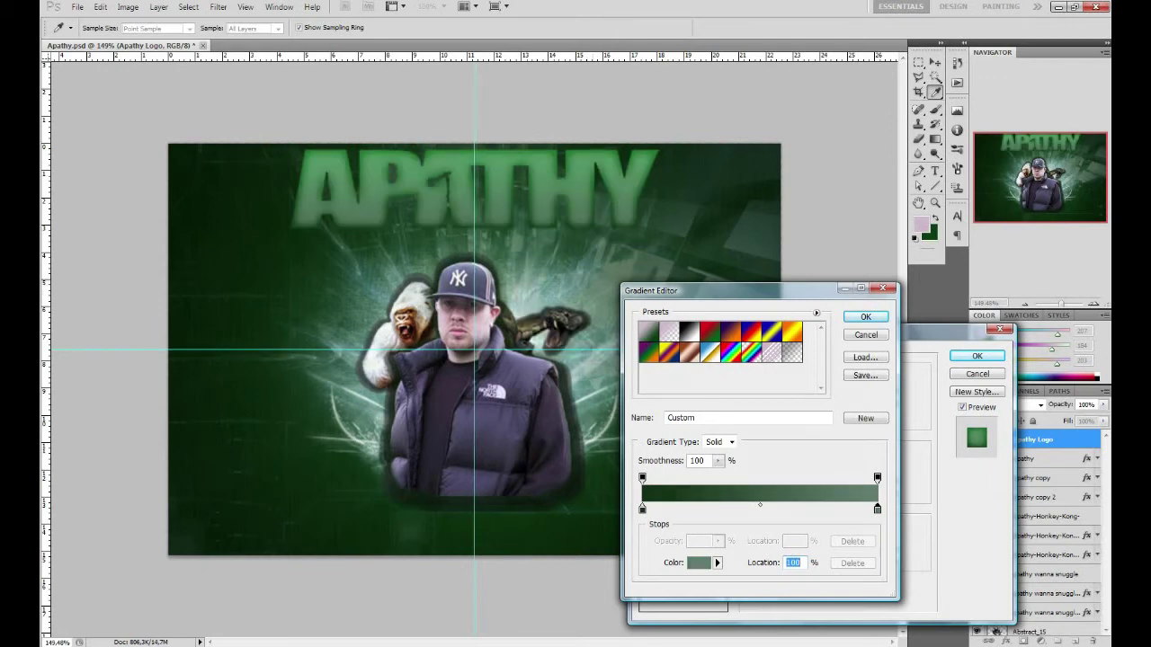
left_click_drag(234, 215, 180, 166)
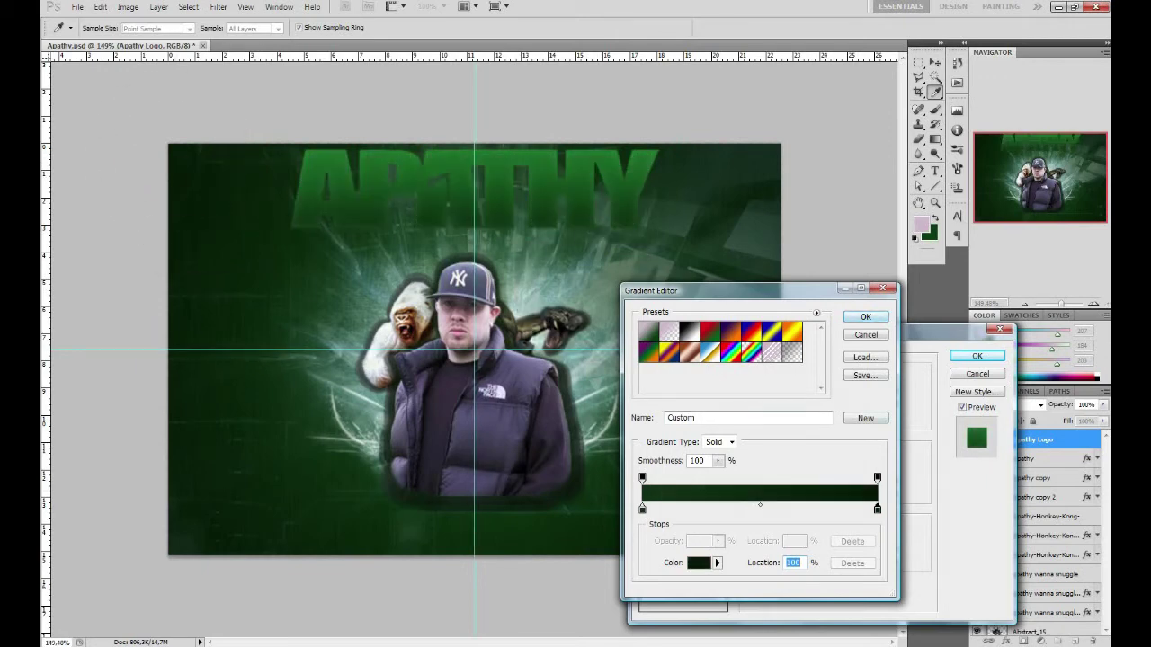
left_click(698, 563)
left_click(339, 459)
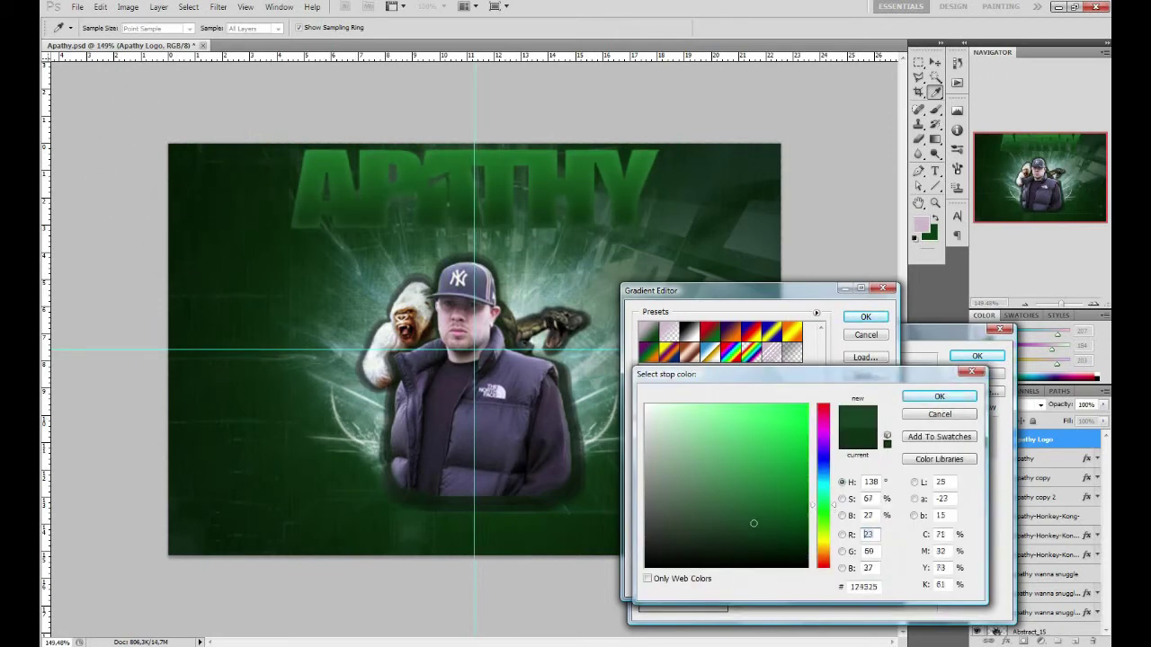
left_click(938, 396)
left_click(865, 316)
left_click(669, 429)
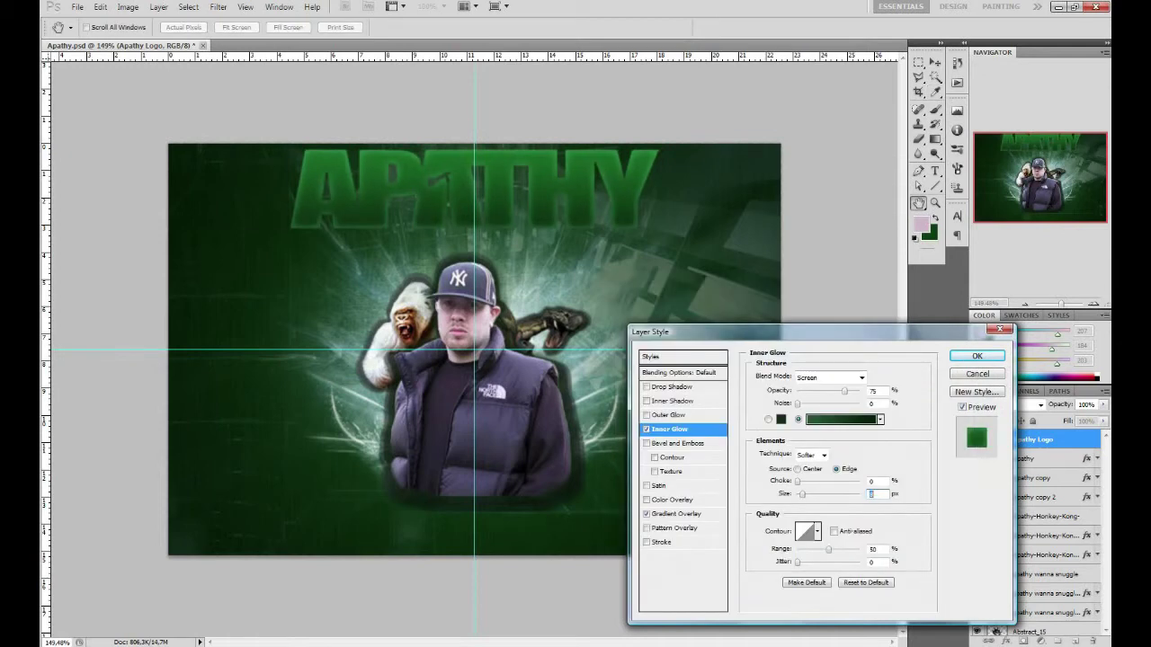
key("Return")
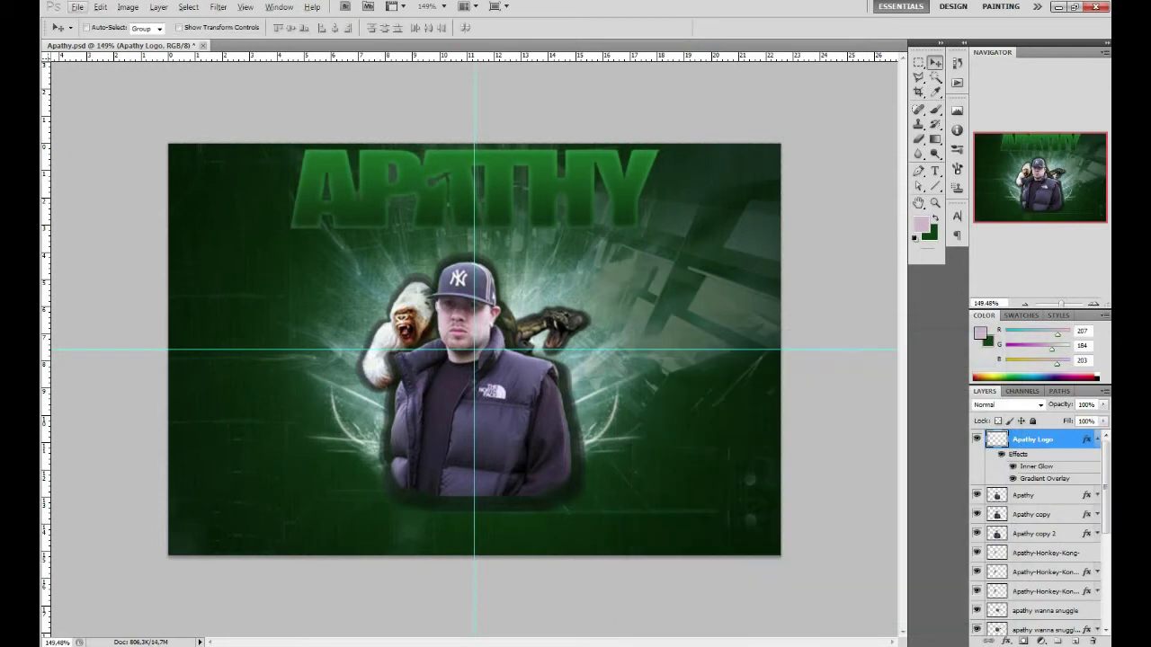
- Duplicate the Apathy Logo layer and give the copy a dark green Color Overlay sampled from the artwork
key("ctrl+j")
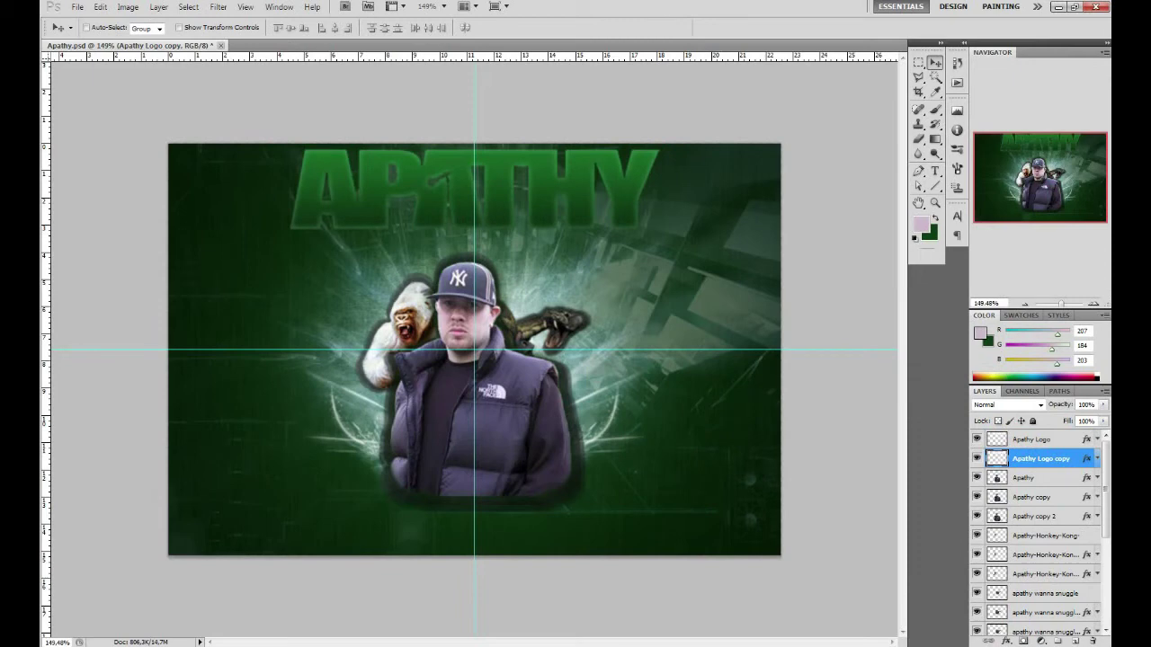
double_click(1066, 459)
left_click(670, 514)
left_click(879, 376)
left_click(225, 269)
left_click(938, 396)
- Apply the overlay, make a second logo copy, and reselect the original Apathy Logo layer
left_click(879, 376)
left_click(939, 396)
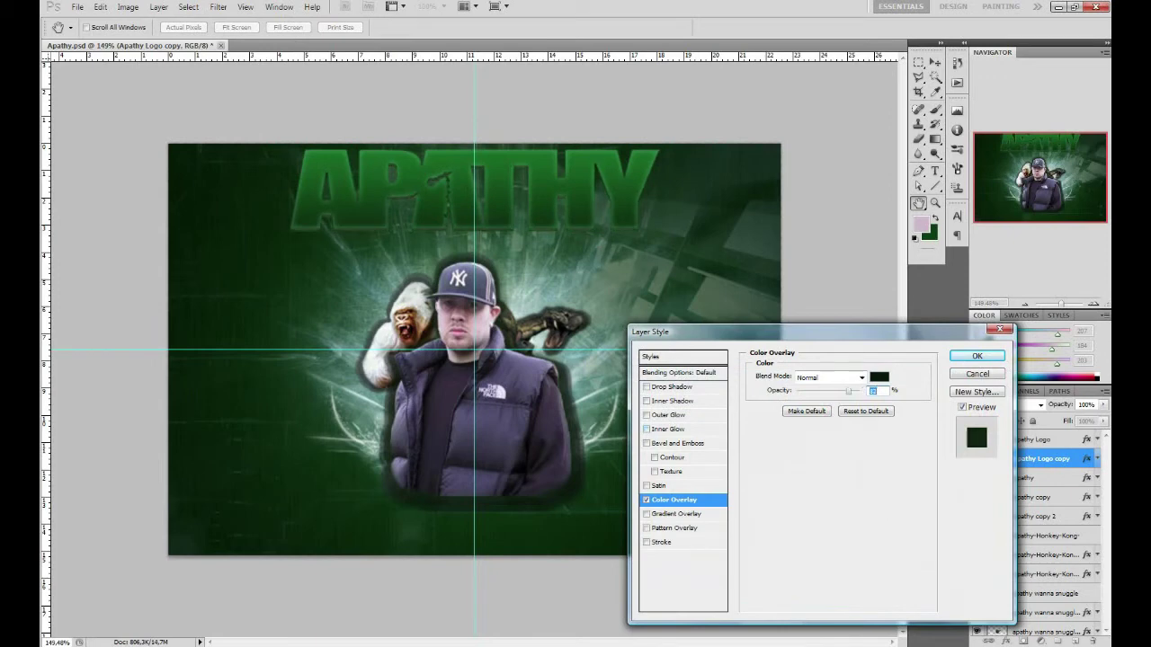
left_click(879, 377)
left_click(939, 396)
left_click(976, 356)
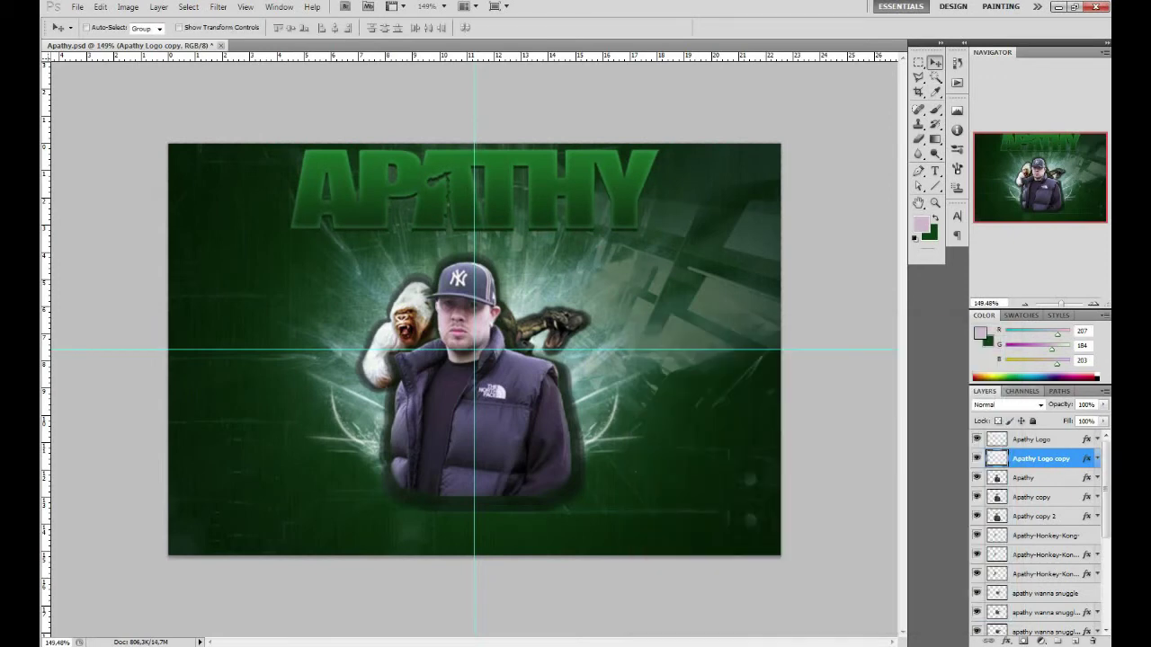
left_click(1043, 478)
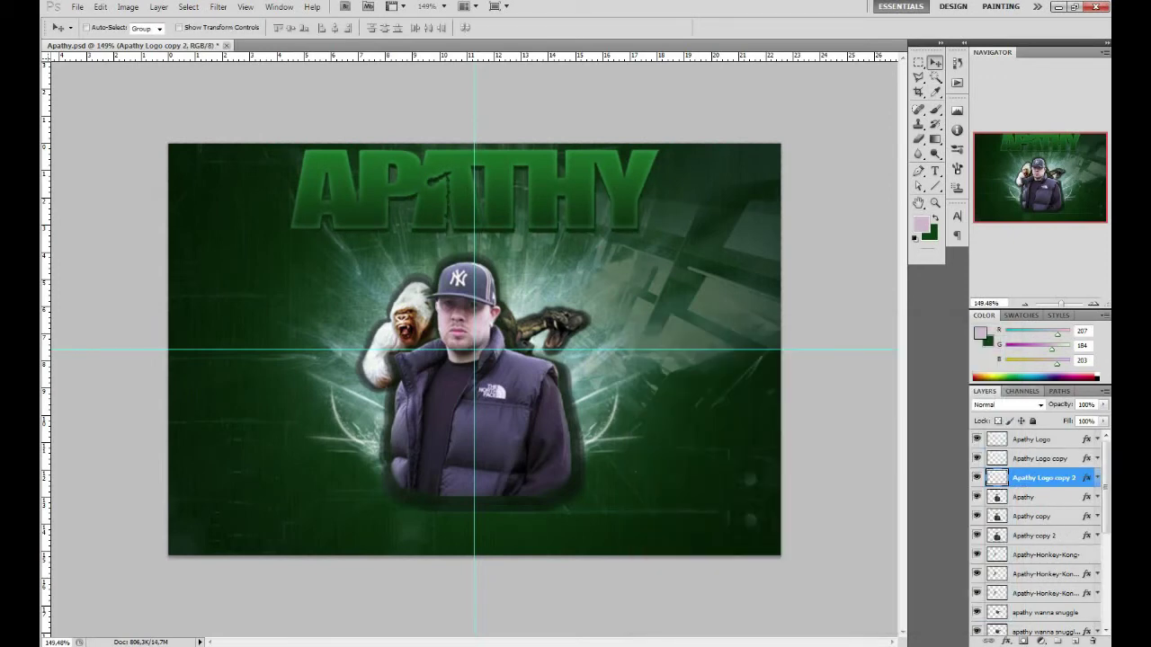
left_click(1031, 439, "shift")
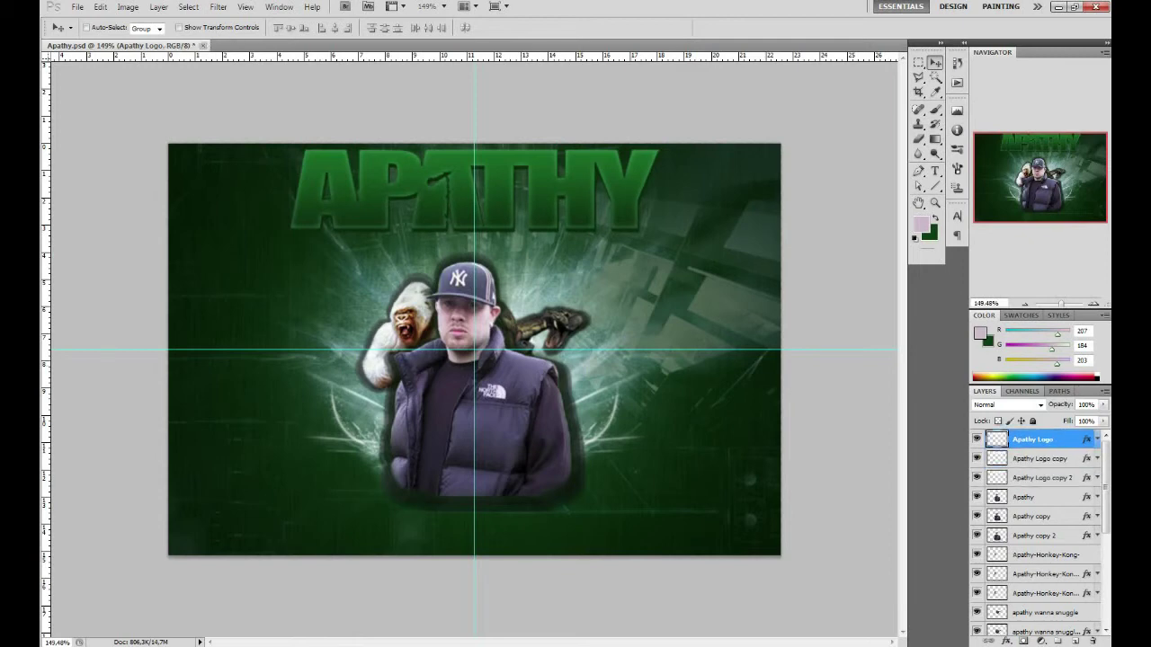
- Select the three logo layers and start a Free Transform, then cancel it
key("z")
left_click_drag(475, 350, 504, 351)
key("v")
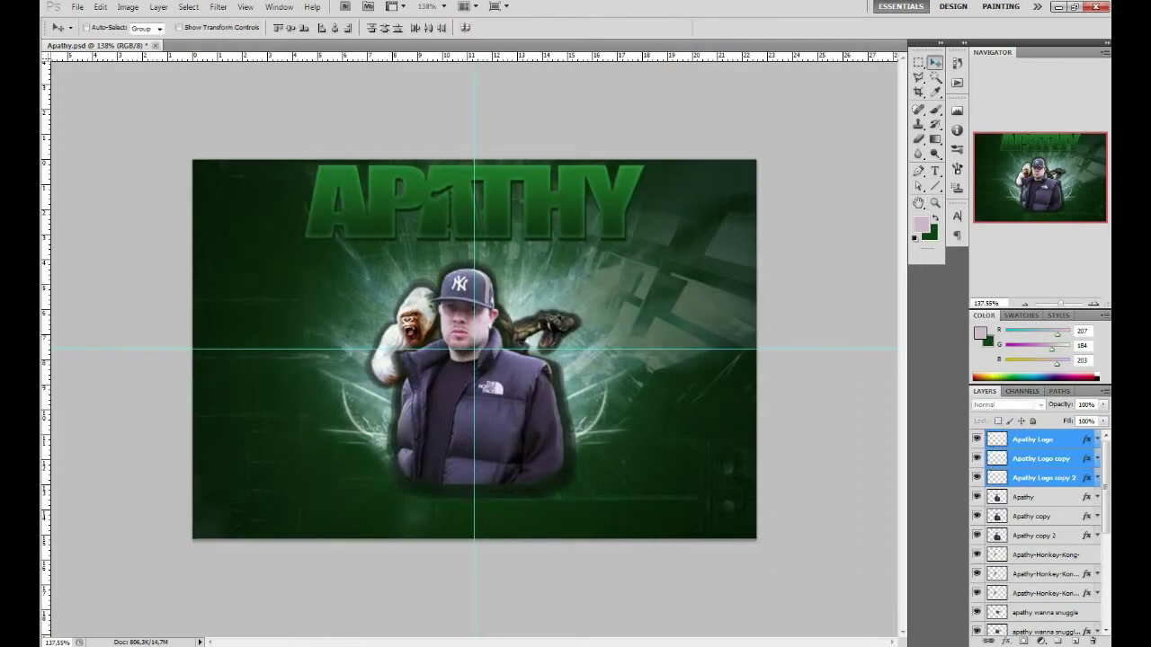
key("ctrl+t")
key("Escape")
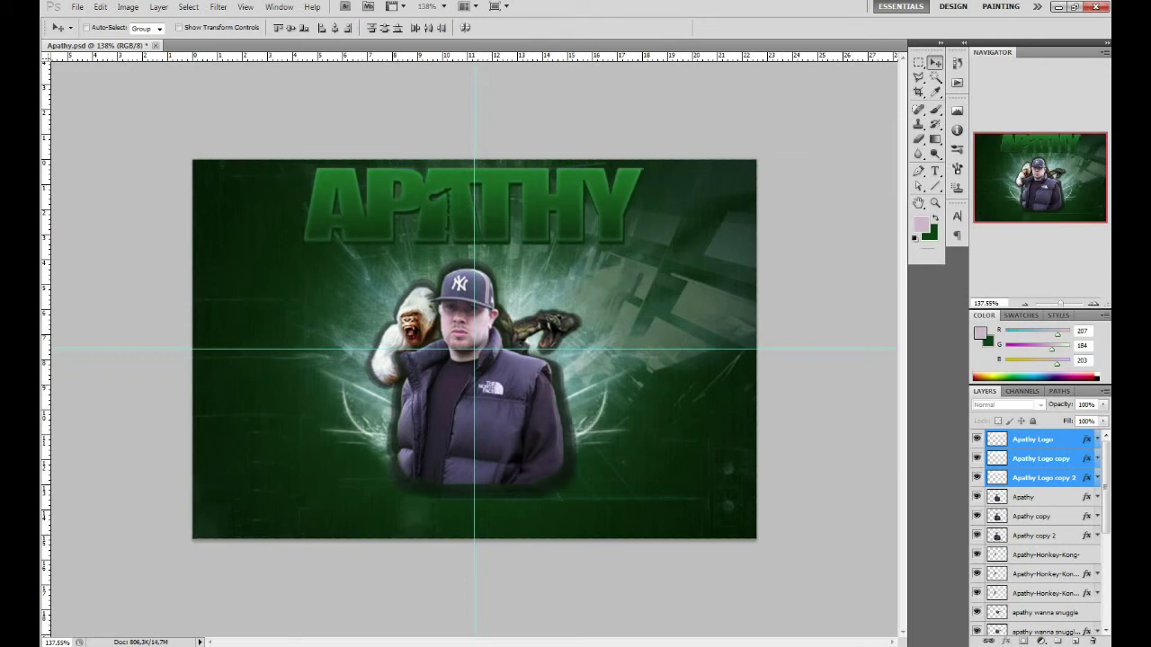
- Add an Inner Shadow to the Apathy Logo layer's style
double_click(1056, 438)
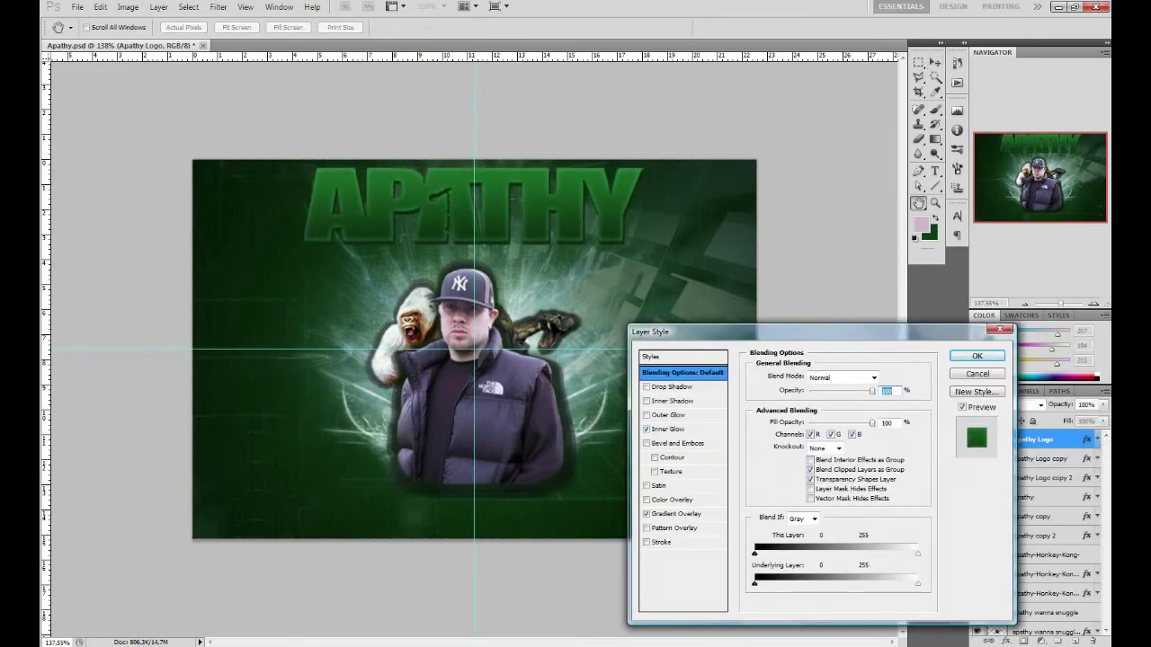
left_click(674, 400)
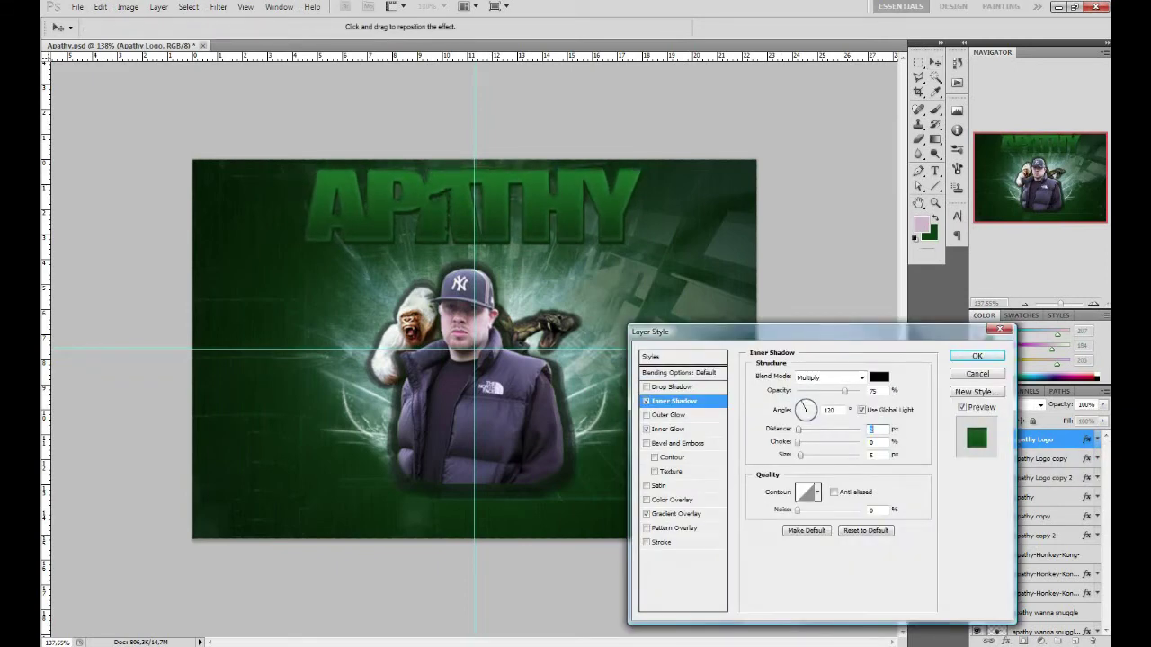
key("space")
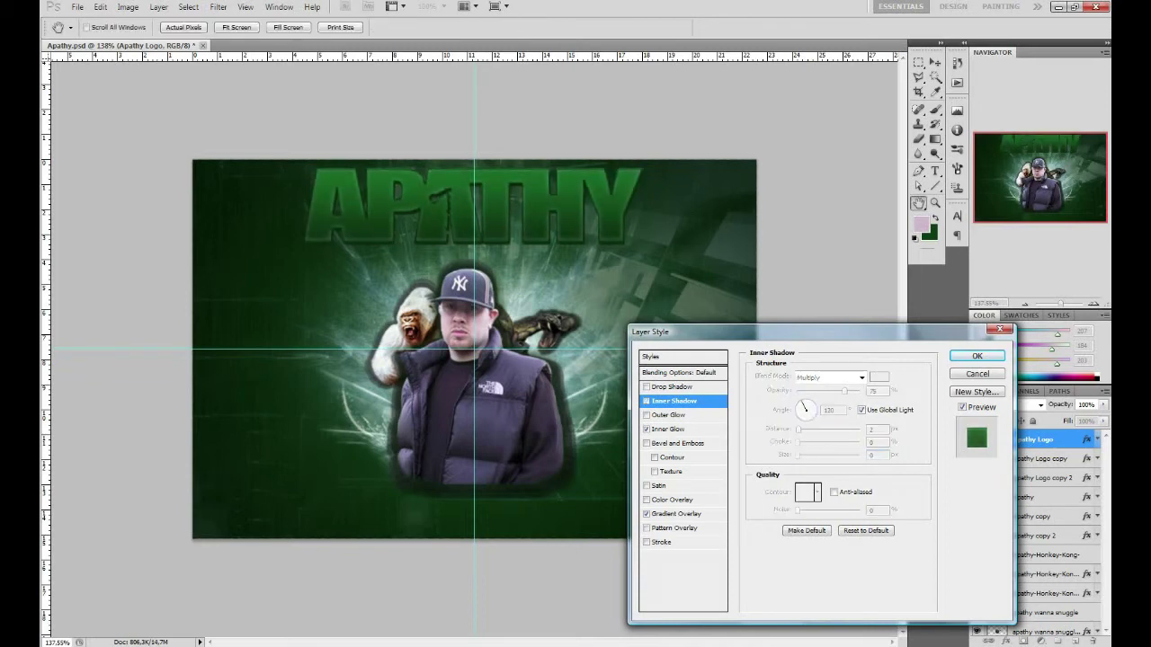
key("space")
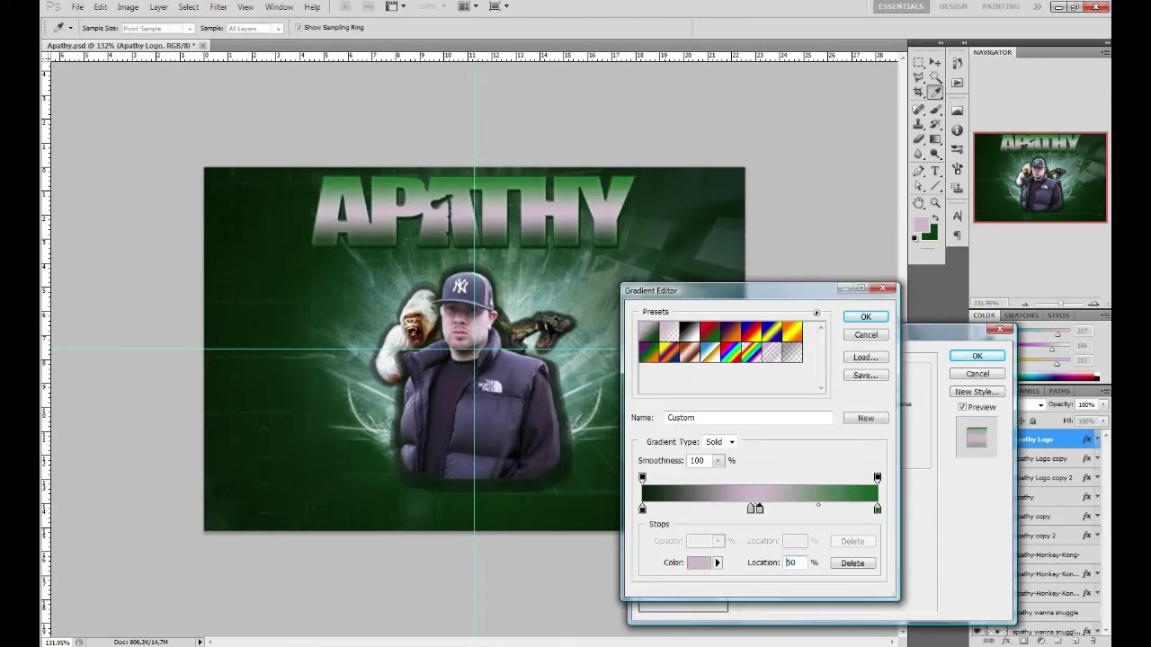
- Recolour the gradient's first stop to a mid green sampled from the artwork
type("6")
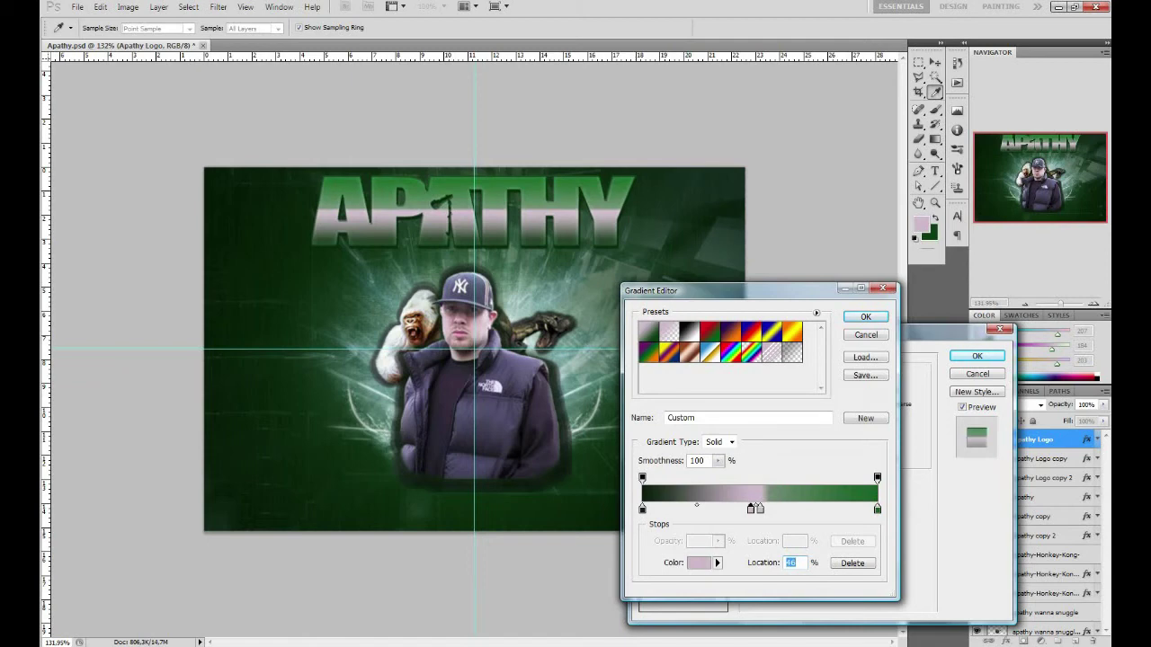
double_click(758, 508)
left_click(756, 545)
left_click(326, 312)
left_click(939, 413)
double_click(758, 508)
left_click(762, 508)
left_click_drag(762, 509, 760, 542)
key("Return")
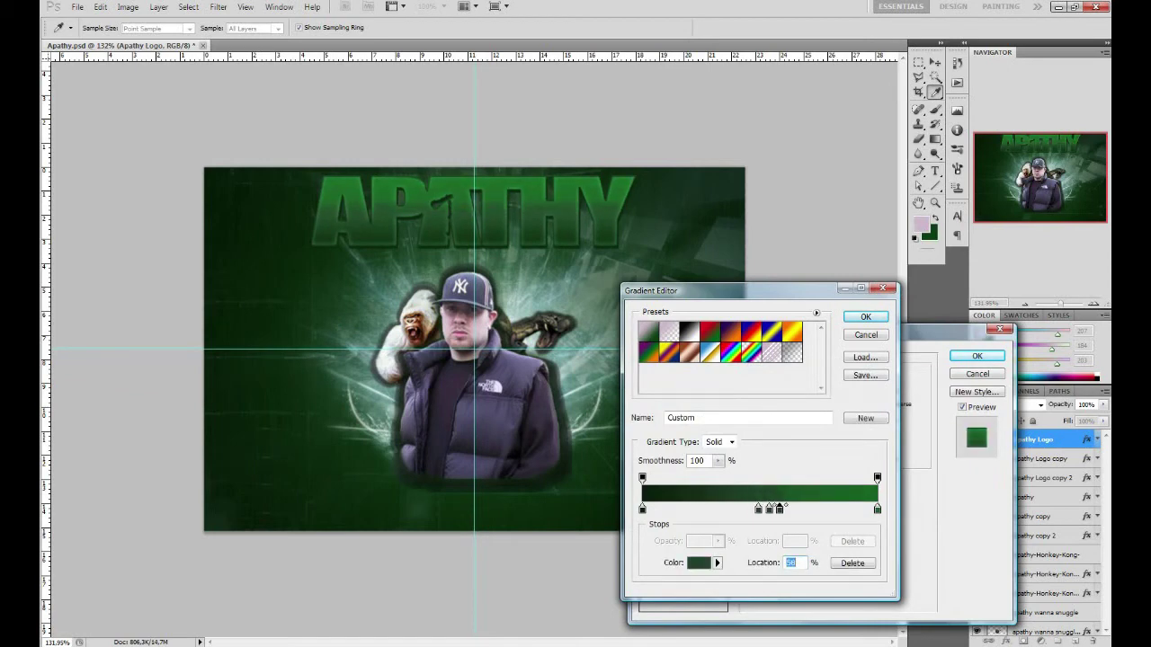
- Turn a second stop green, delete the unwanted pink stop, and shift a dark green stop along
double_click(778, 508)
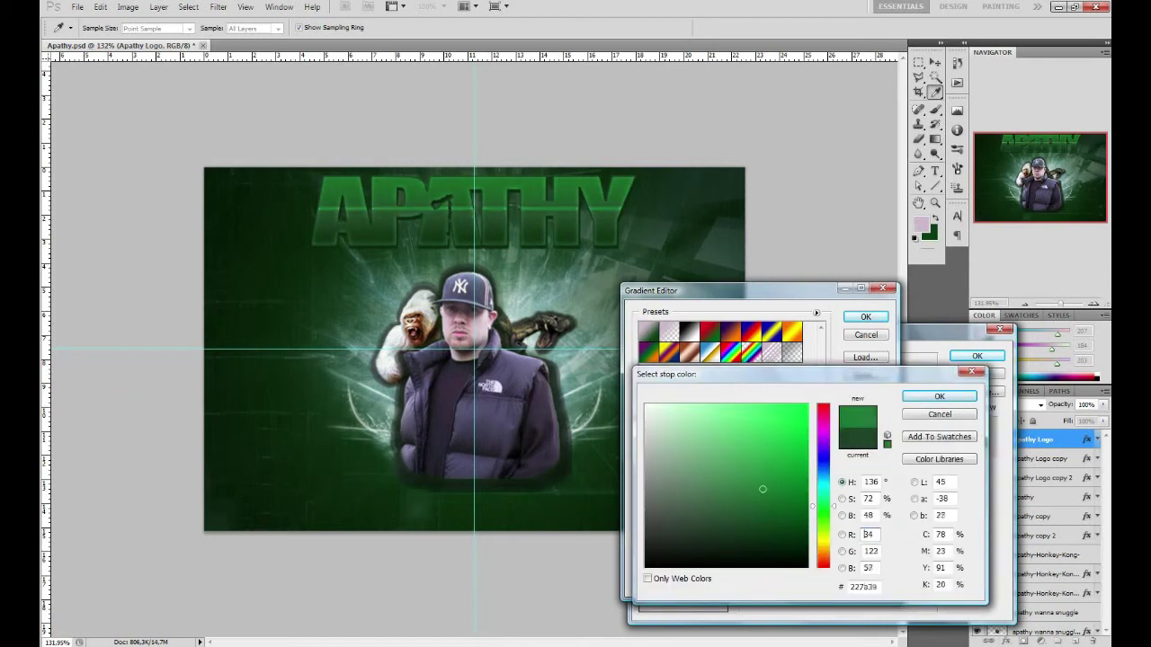
key("Return")
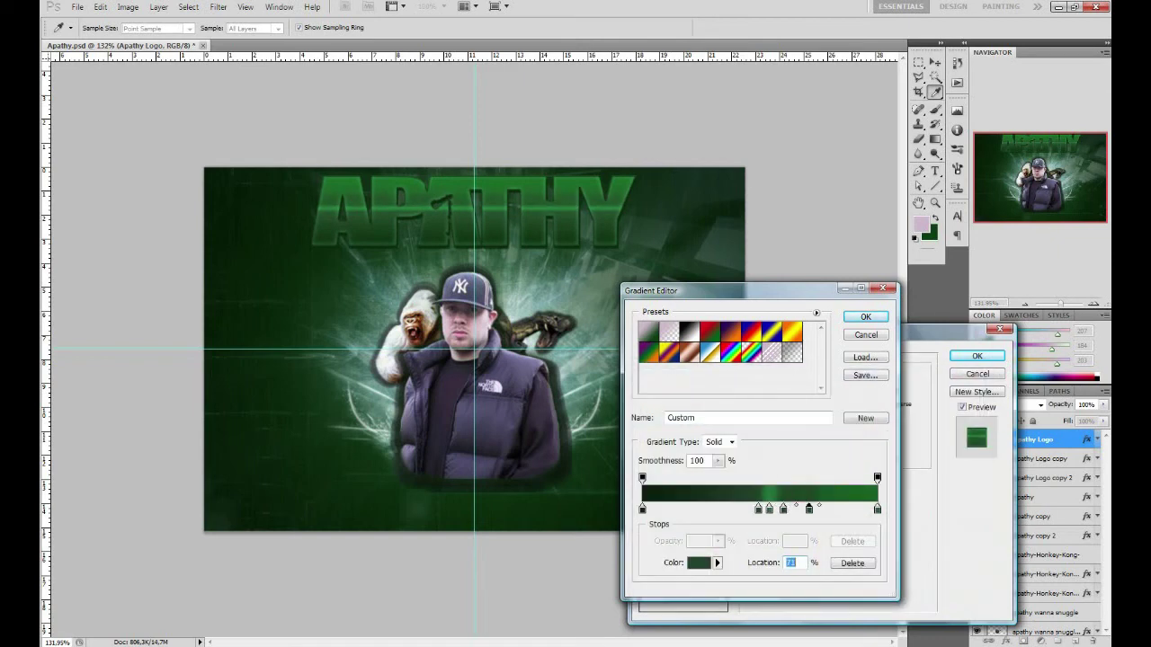
key("Delete")
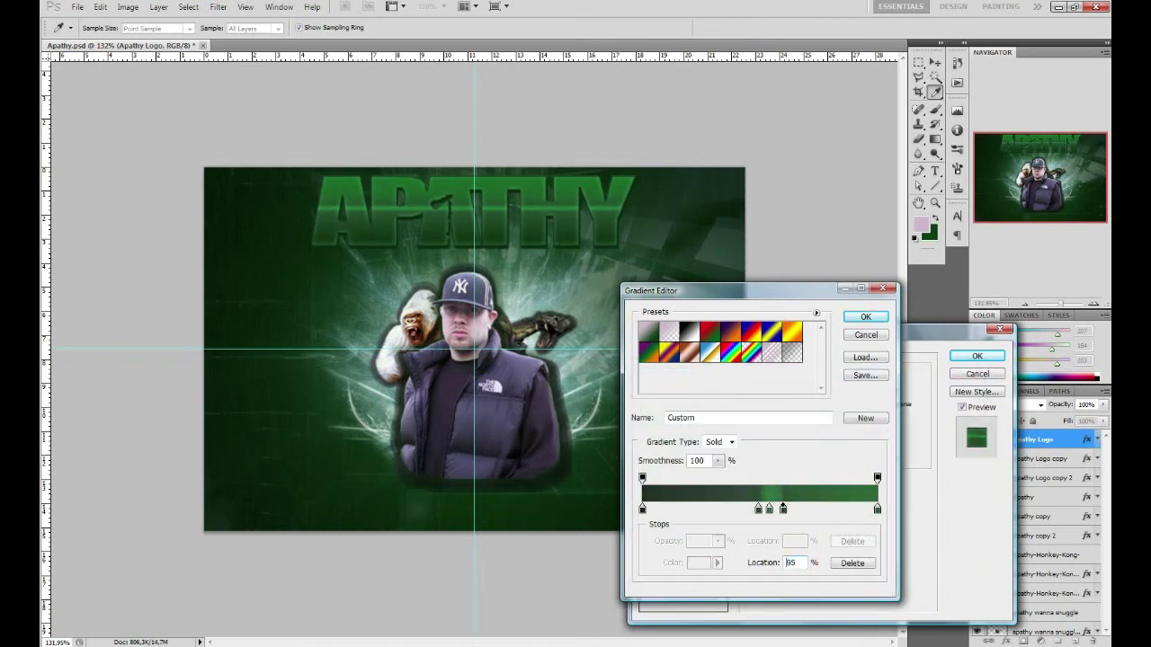
left_click_drag(780, 508, 793, 509)
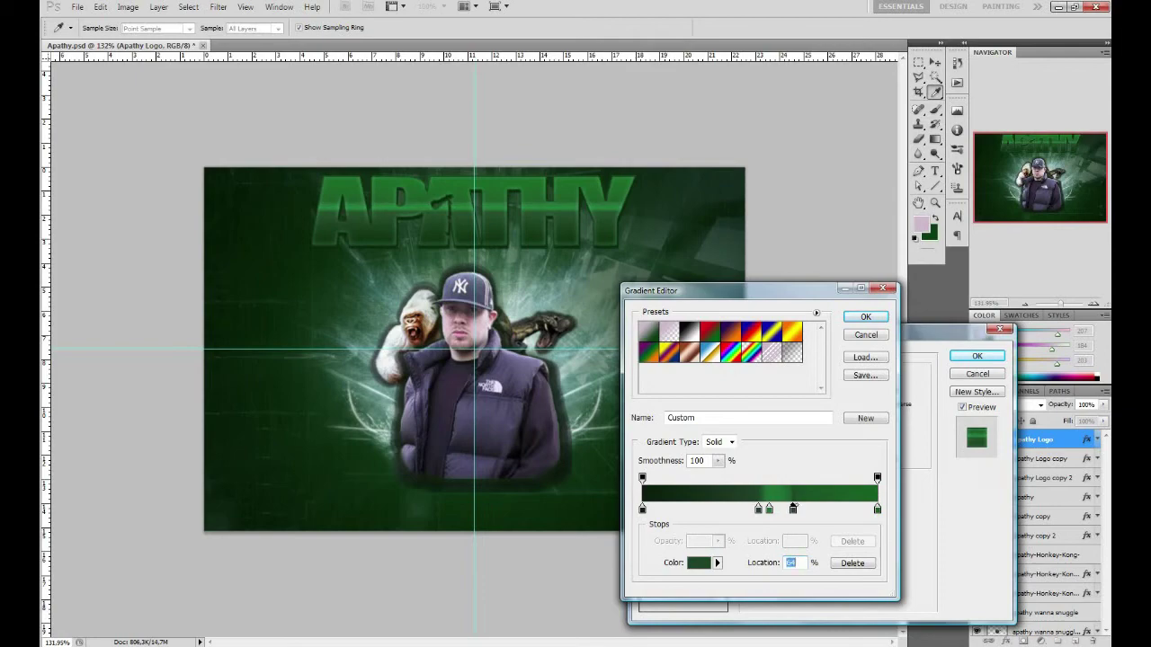
key("Return")
key("Return")
- Lower the gradient's middle opacity stop to 18% for a mostly transparent band
key("z")
left_click_drag(460, 325, 485, 324)
double_click(1042, 439)
left_click(668, 509)
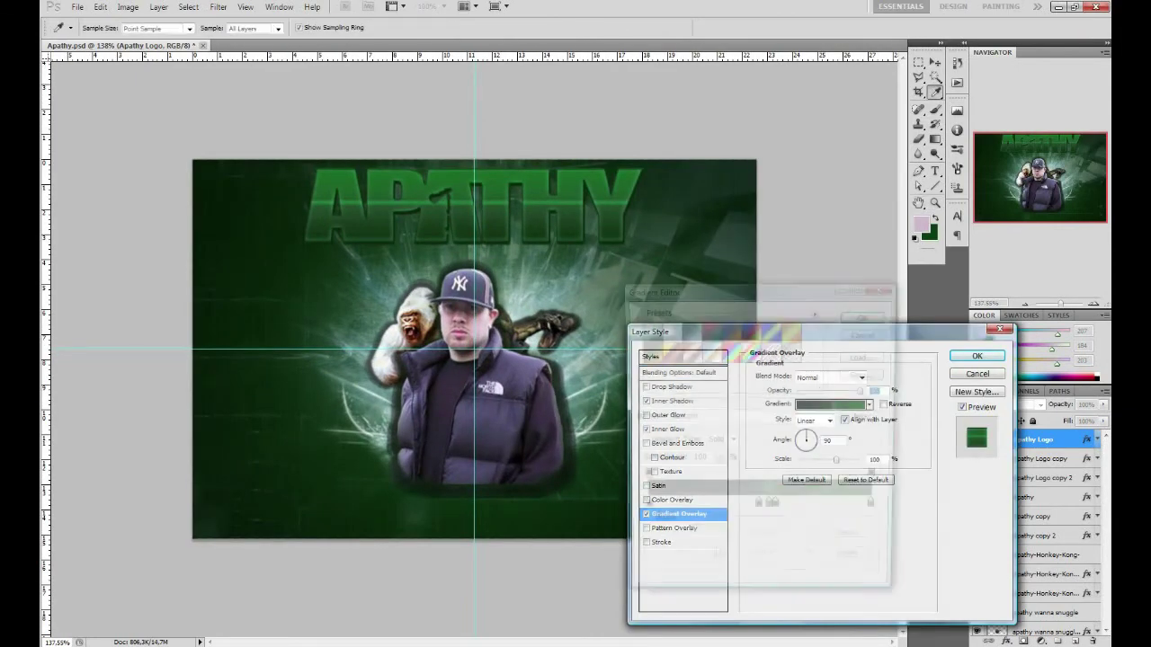
left_click(809, 399)
left_click_drag(718, 541, 713, 554)
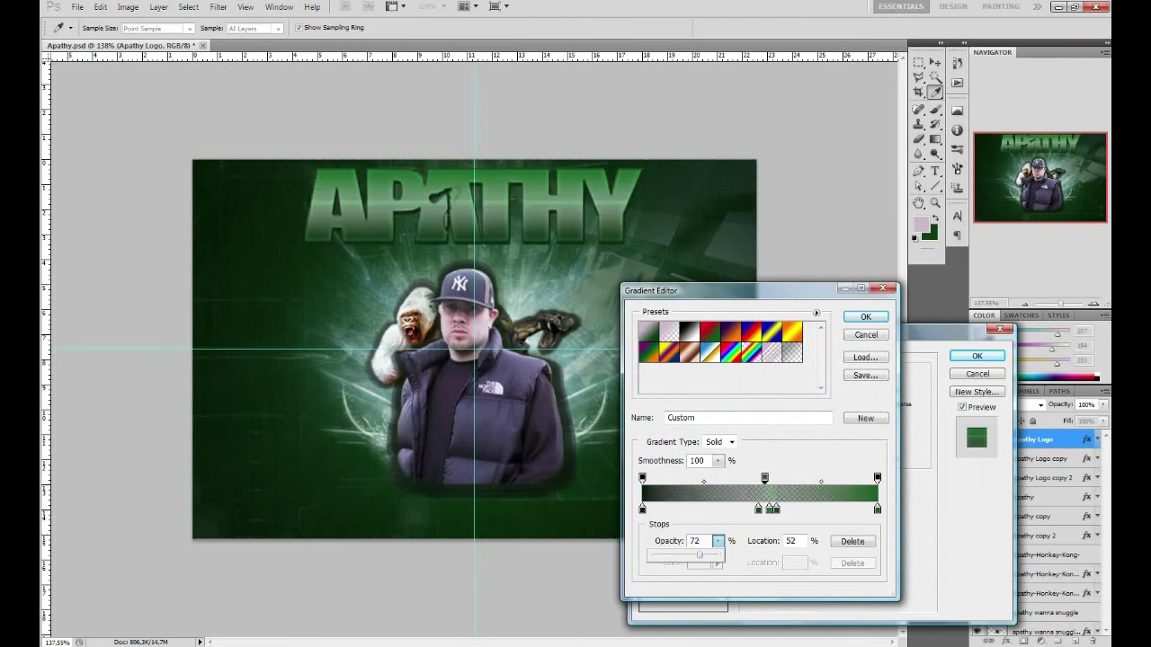
left_click_drag(712, 554, 710, 555)
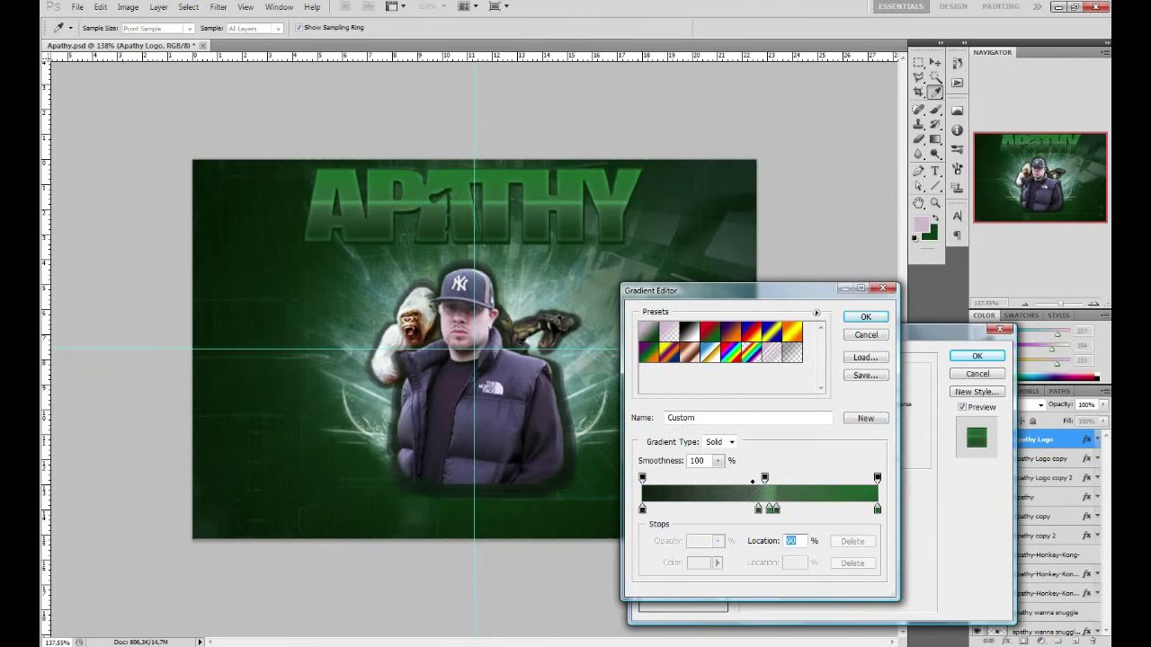
left_click_drag(717, 541, 672, 554)
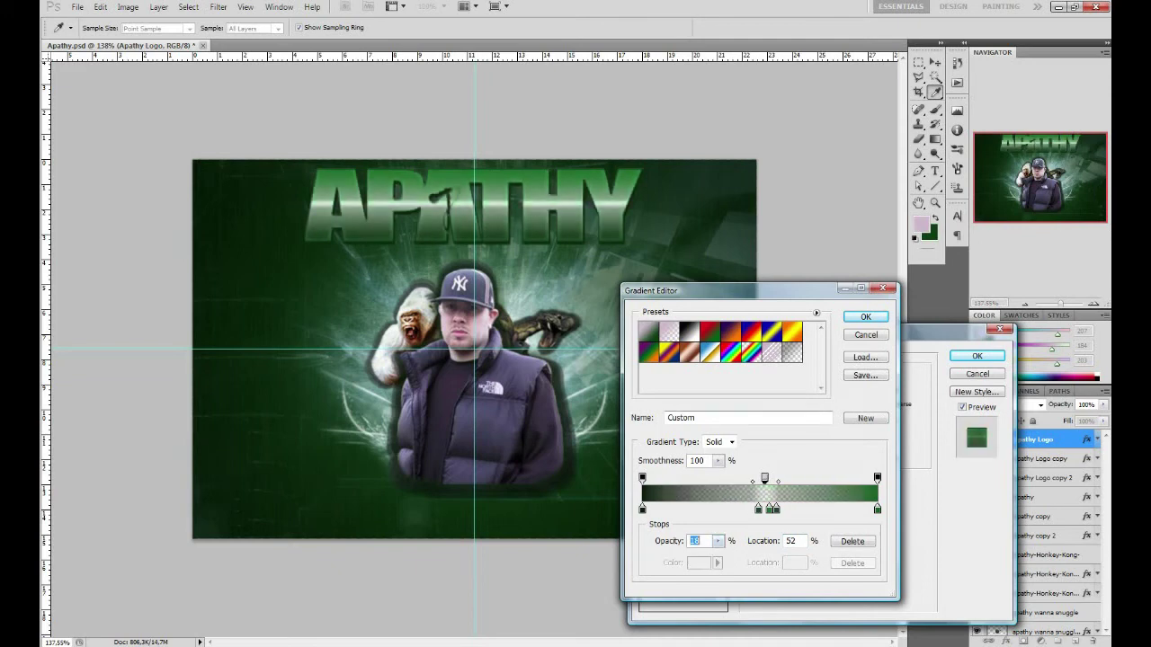
key("Return")
key("Return")
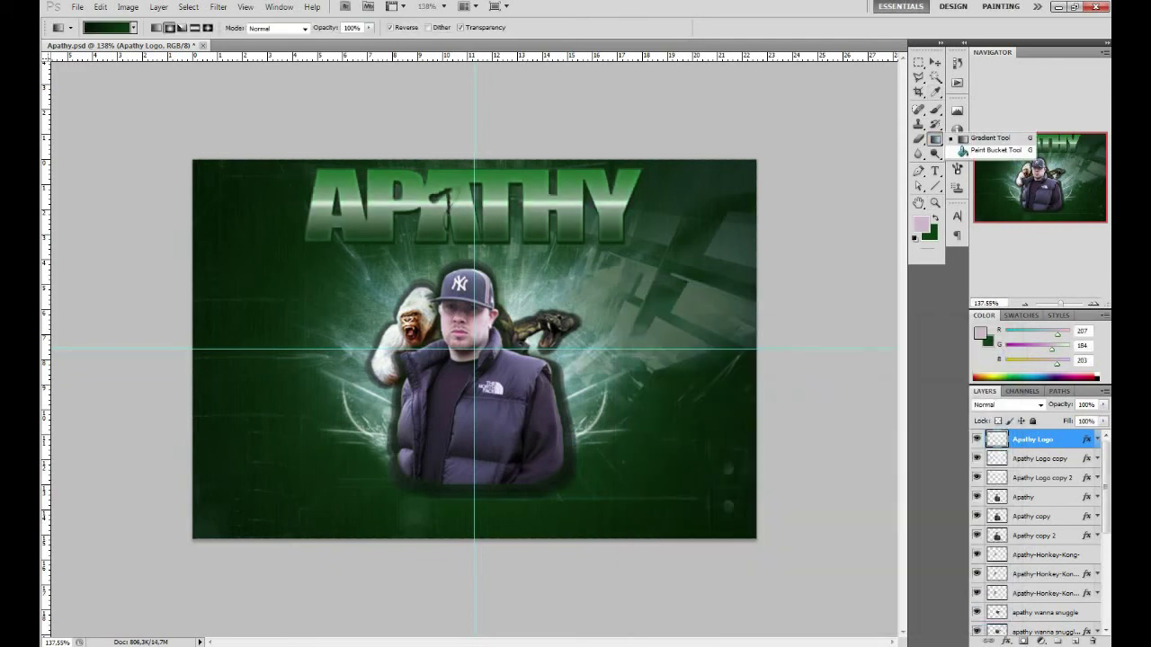
key("g")
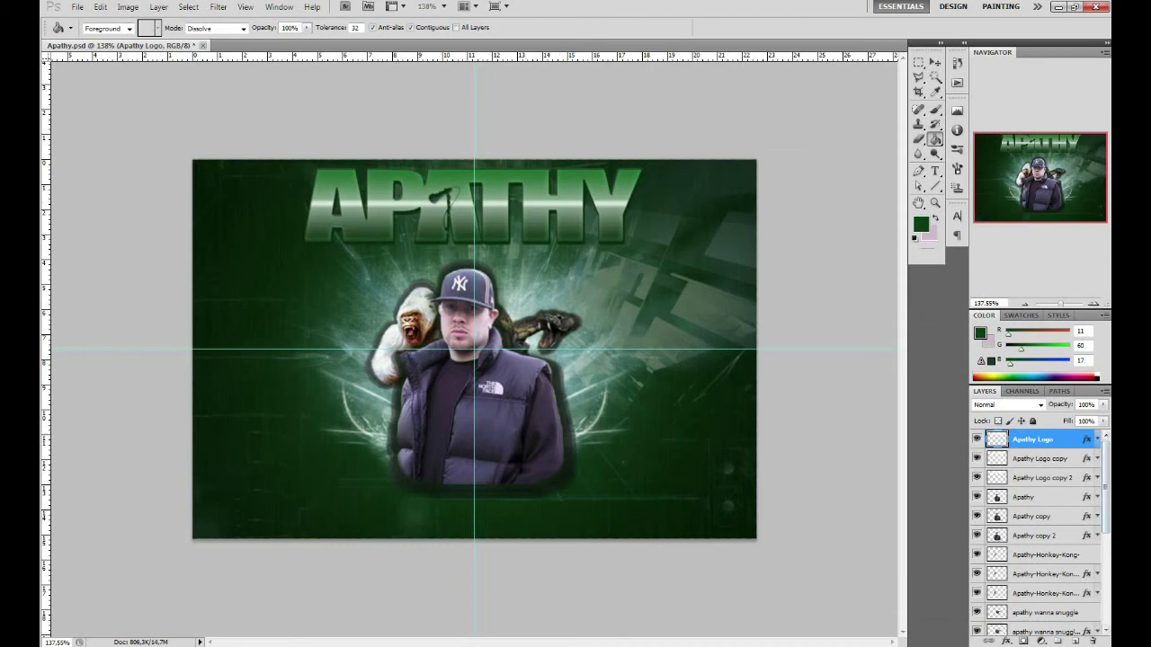
- Recheck the transparency stop's opacity and apply the layer style, zooming out to the whole banner
double_click(1056, 439)
left_click(675, 514)
left_click(831, 403)
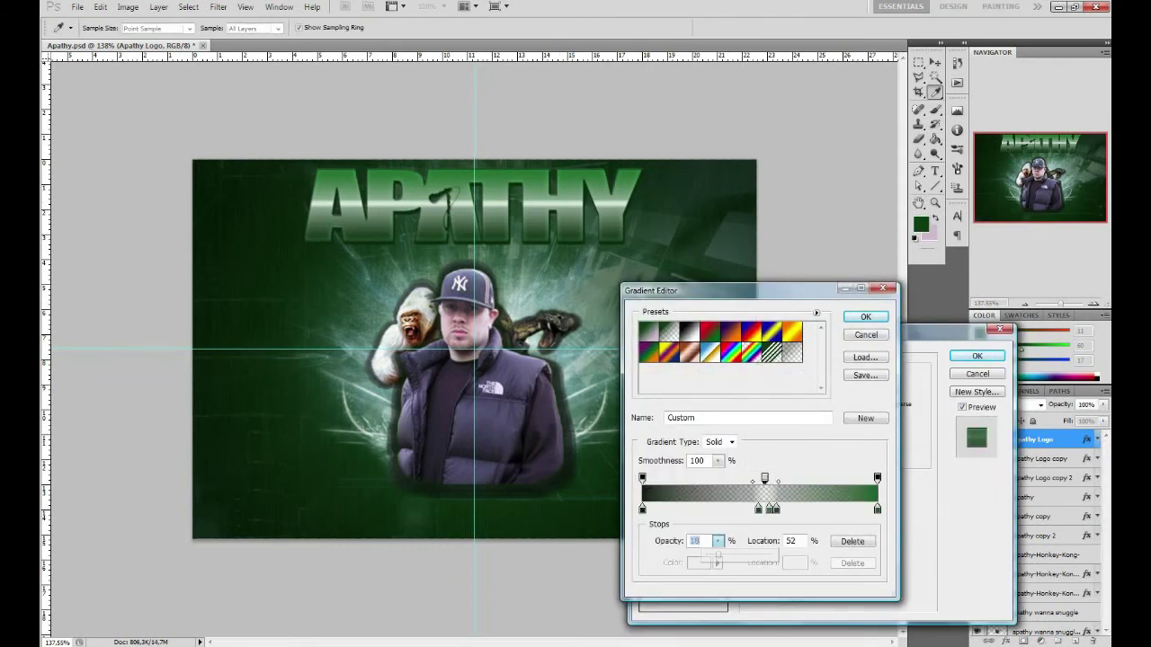
left_click(718, 541)
key("Return")
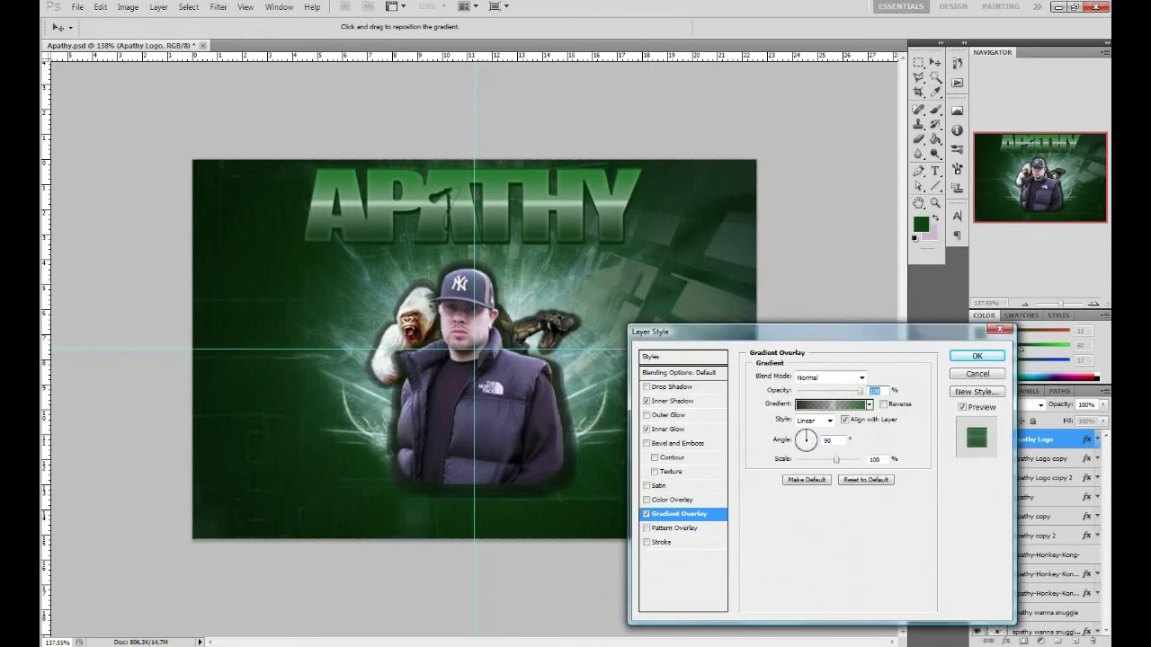
key("Return")
key("z")
key("ctrl+minus")
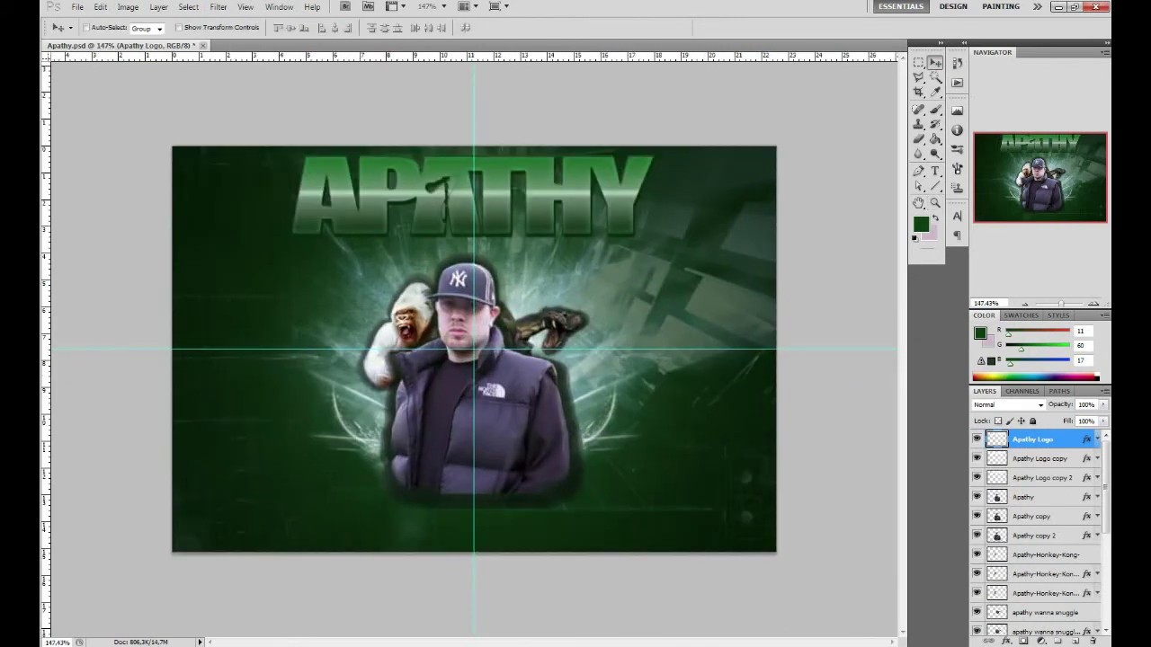
- Enlarge rapper copy Apathy copy 3 behind the main figure and fade it to 37% opacity
key("ctrl+t")
left_click_drag(573, 496, 630, 553)
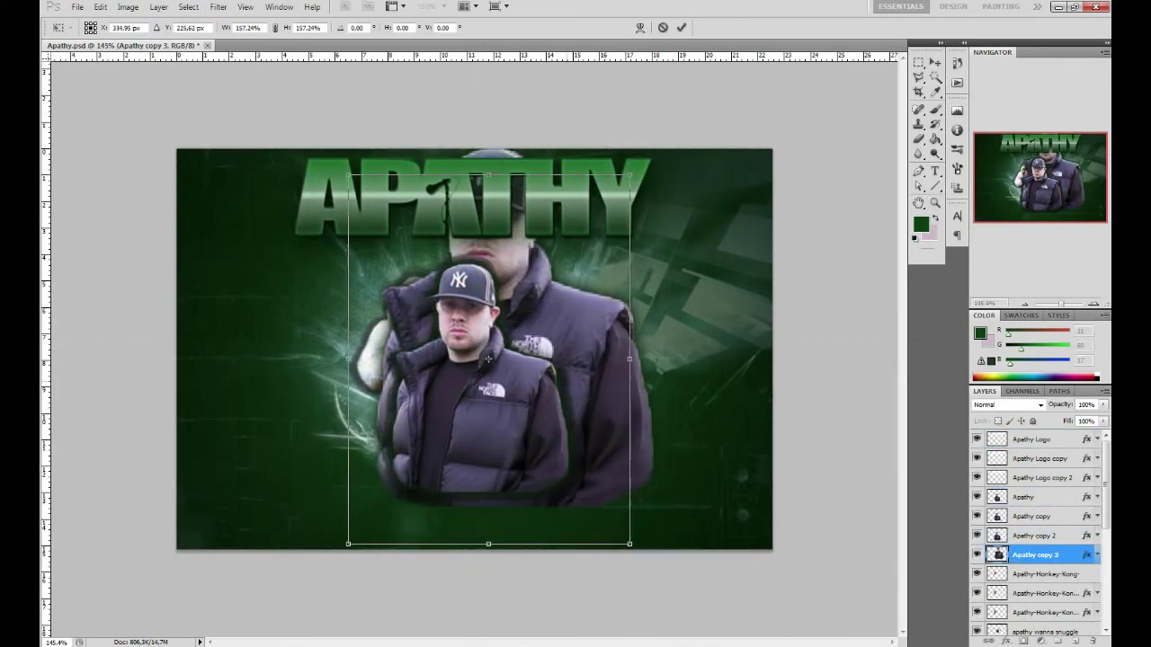
key("Return")
left_click_drag(1102, 404, 1057, 420)
- Duplicate it as a 19% opacity copy and move both ghost copies below the creature layers
left_click_drag(1083, 550, 1076, 641)
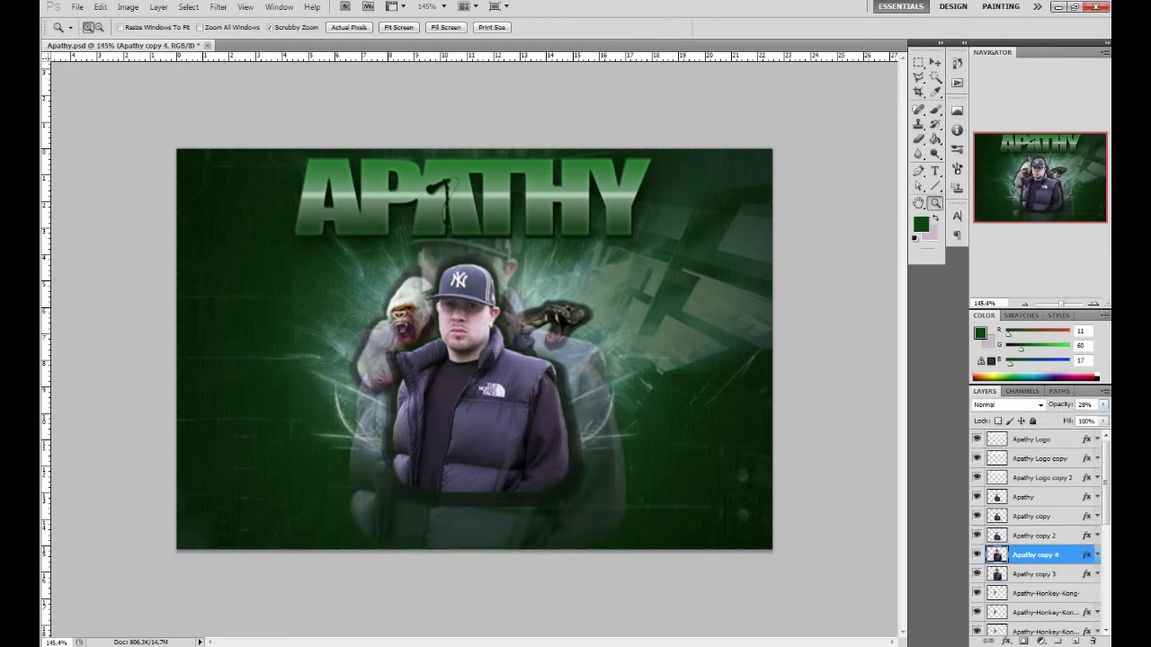
key("ctrl+t")
key("Return")
key("z")
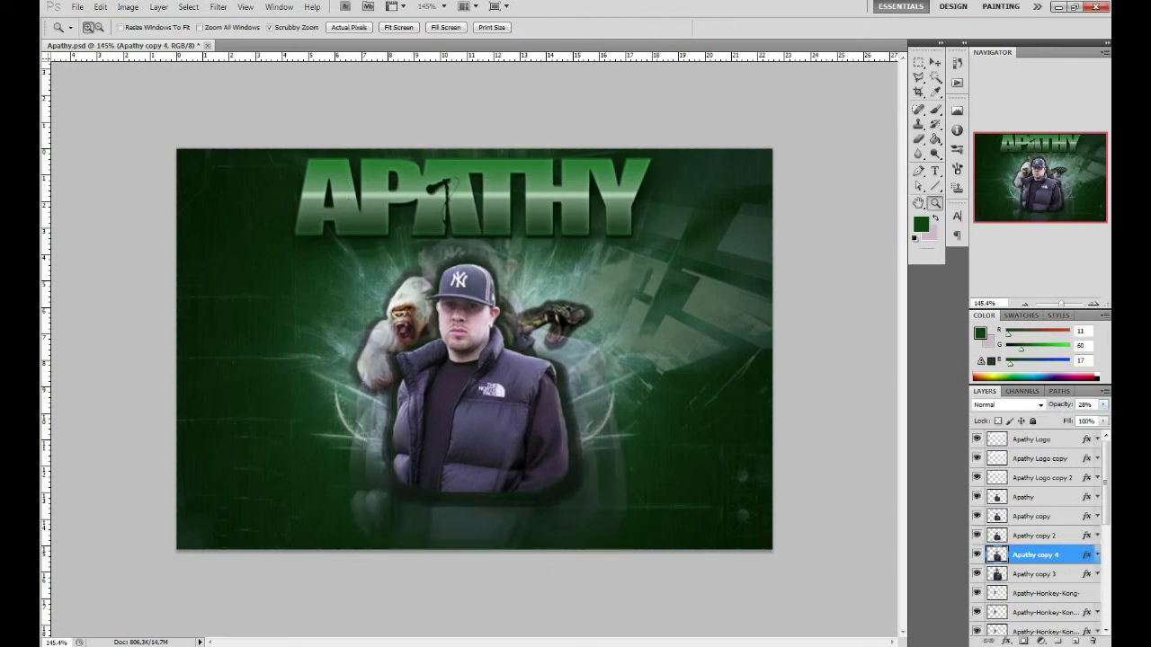
key("Return")
key("shift+alt+bracketleft")
key("ctrl+bracketleft")
key("ctrl+bracketleft")
key("ctrl+bracketleft")
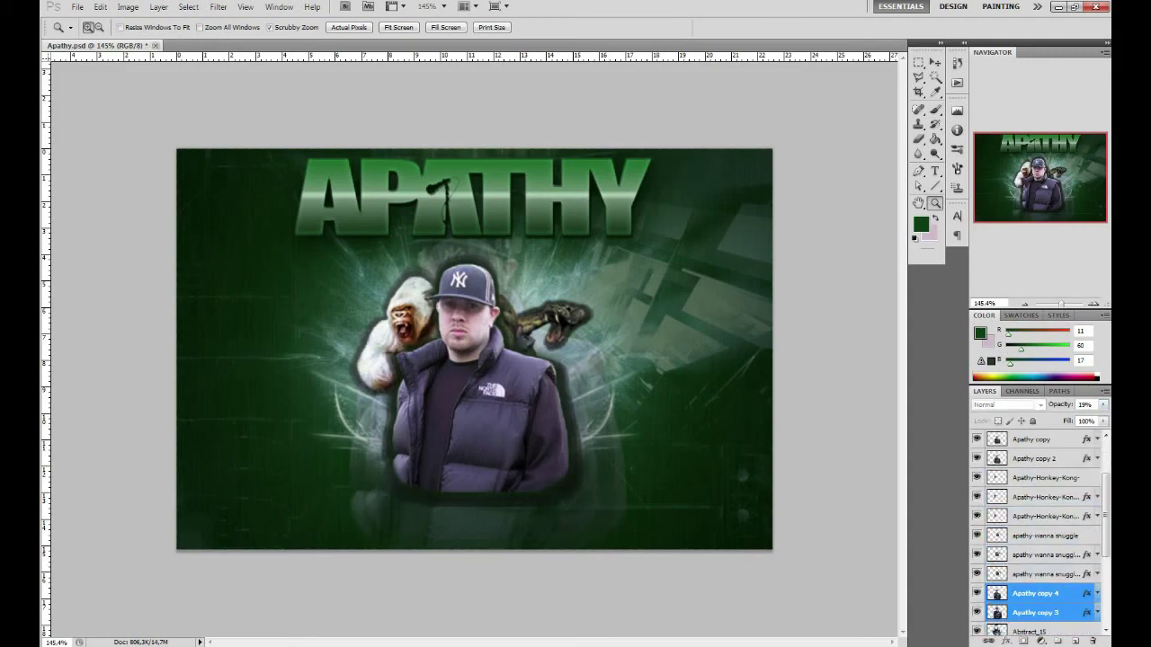
key("ctrl+minus")
- Select the serpent layer 'apathy wanna snuggle' and duplicate it
key("v")
left_click(1043, 554)
left_click_drag(1047, 536, 1034, 594)
- Enlarge the serpent copy and fade it to 30% opacity
key("ctrl+t")
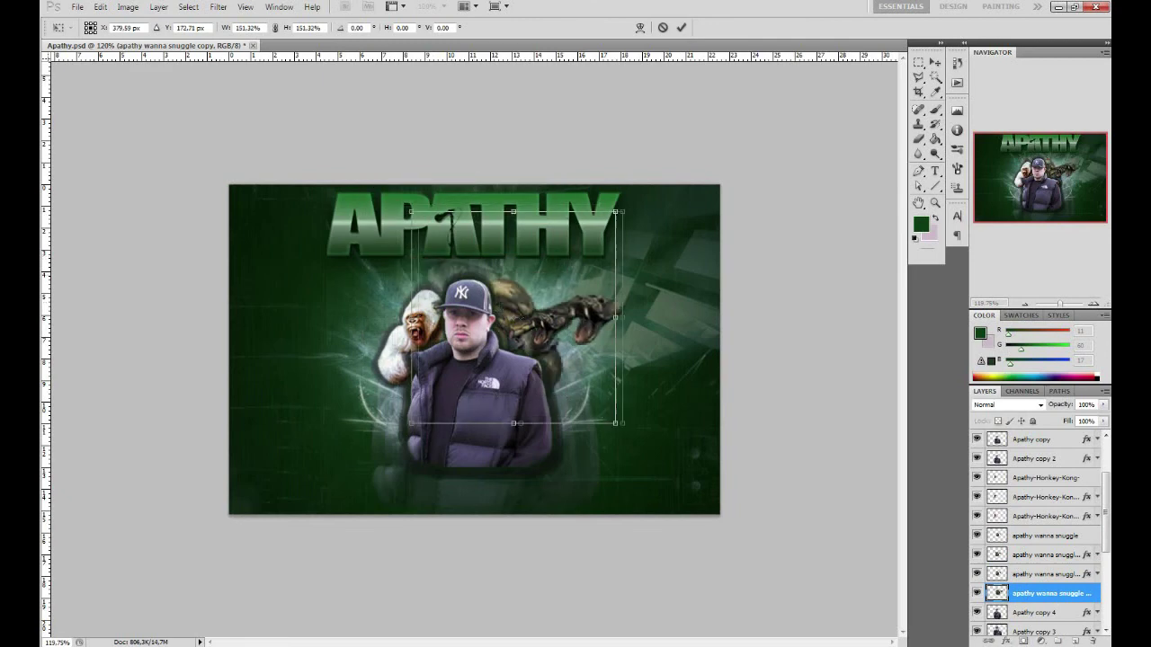
key("Return")
left_click_drag(1103, 405, 1044, 420)
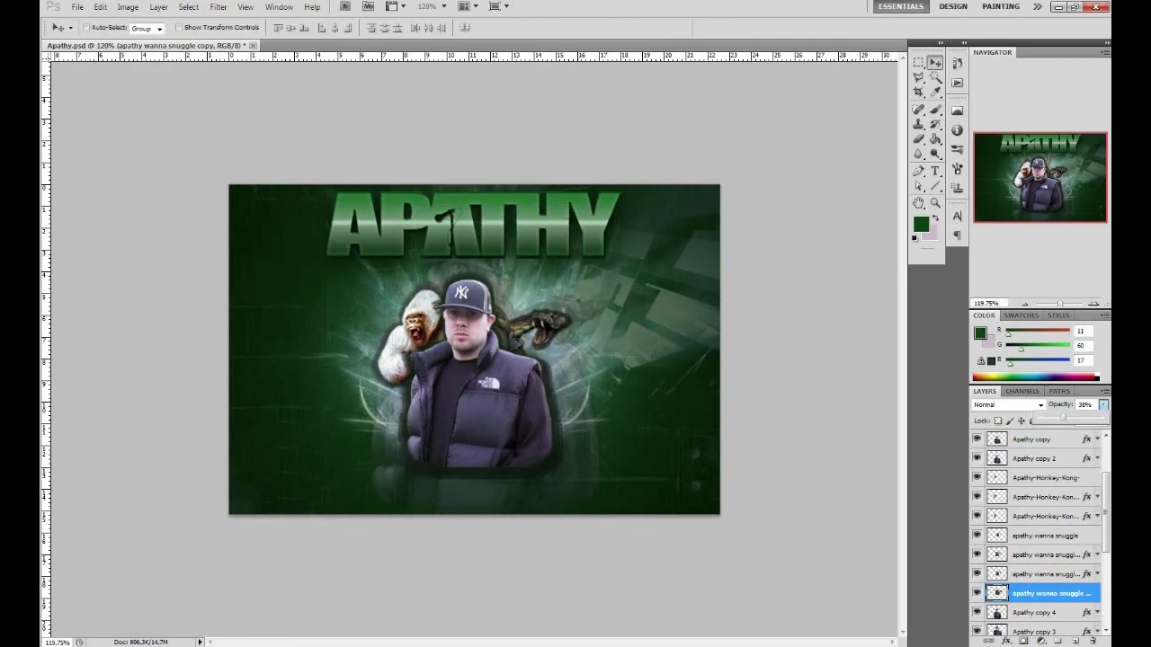
- Duplicate the 'Apathy-Honkey-Kong-' gorilla layer, enlarge it shifted left, and fade it to 16%
left_click(1043, 516)
double_click(1047, 477)
left_click(1042, 516)
key("ctrl+j")
key("ctrl+t")
left_click_drag(422, 332, 400, 346)
left_click_drag(1103, 405, 1045, 420)
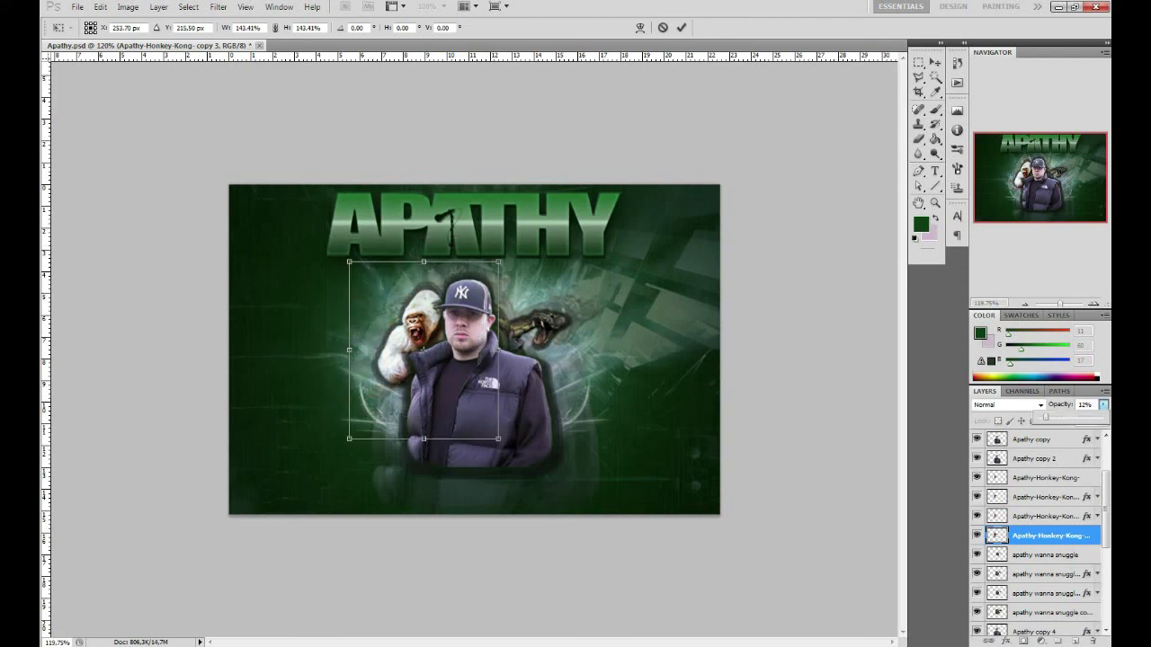
key("z")
key("Return")
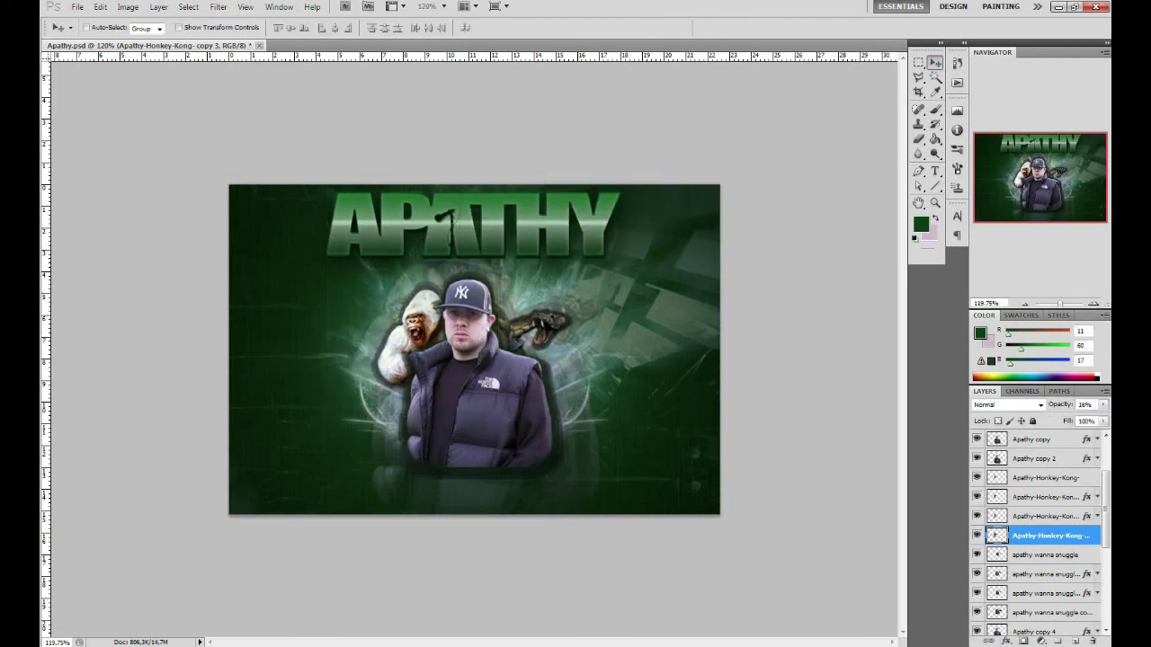